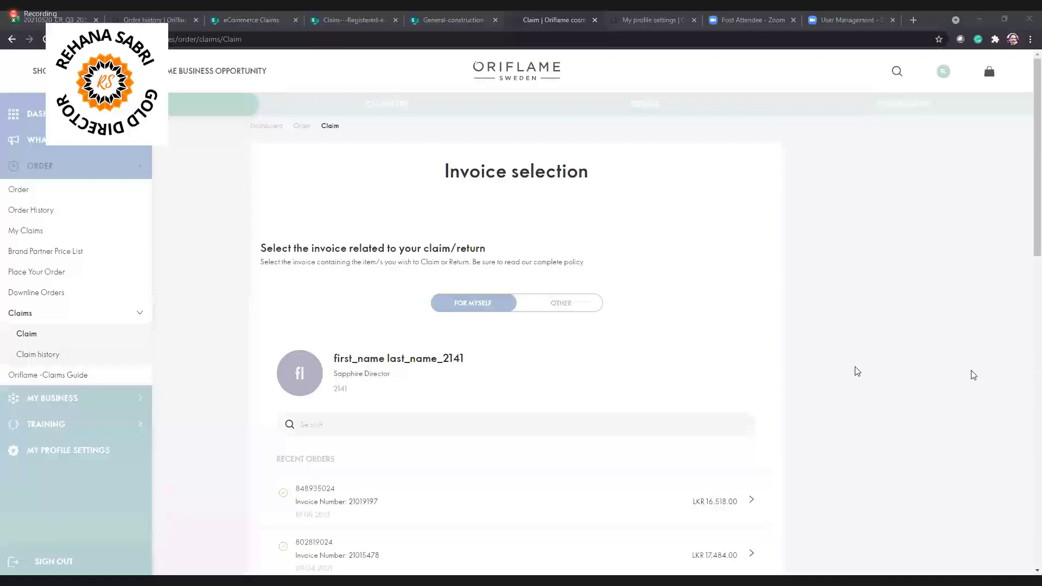
Go to the dashboard and reopen the Claim page from the order section.
scroll(646, 271, down, 1)
scroll(635, 309, down, 3)
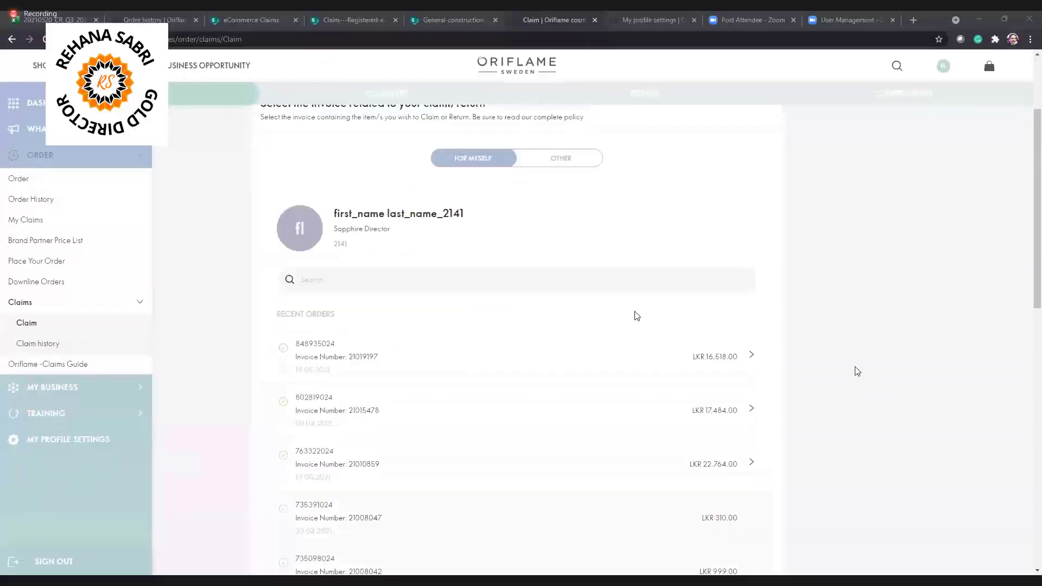
scroll(629, 354, up, 3)
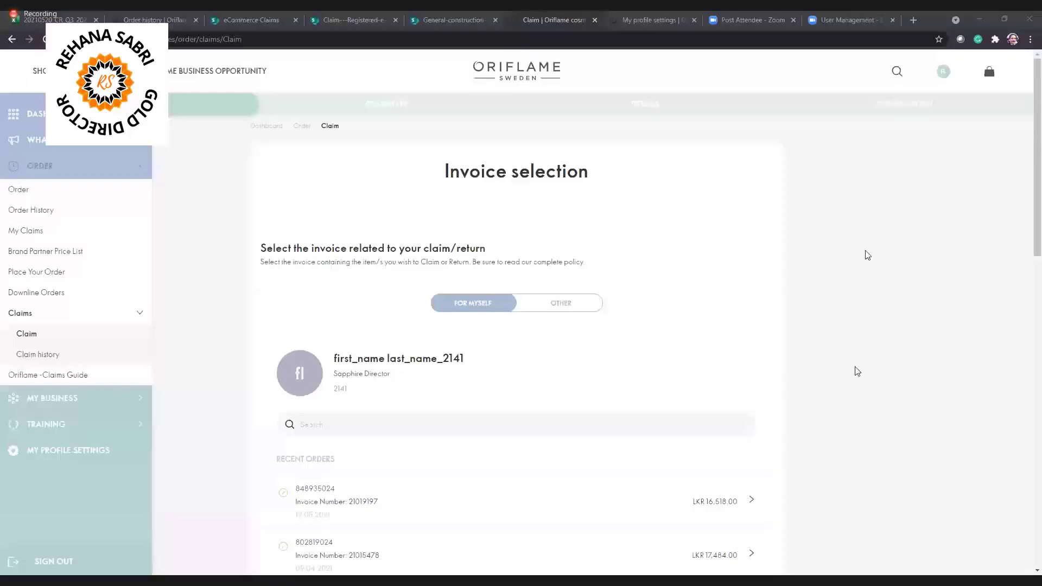
click(943, 78)
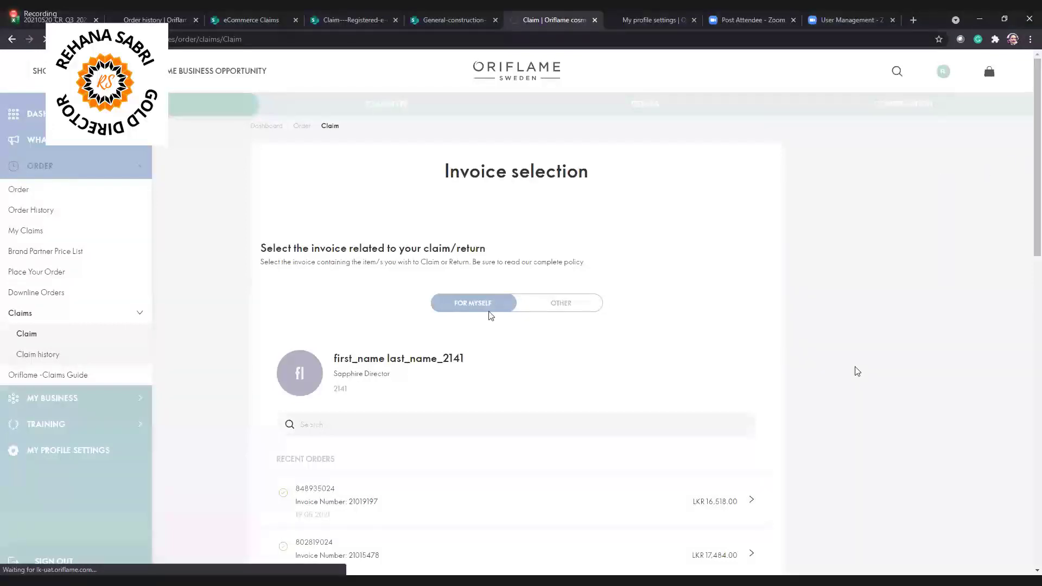
click(38, 110)
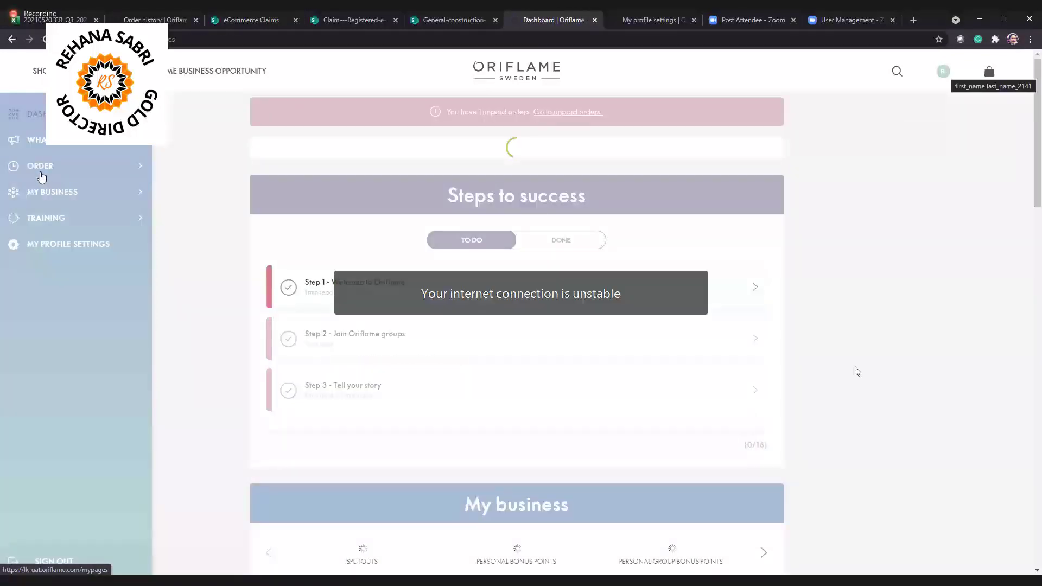
click(40, 173)
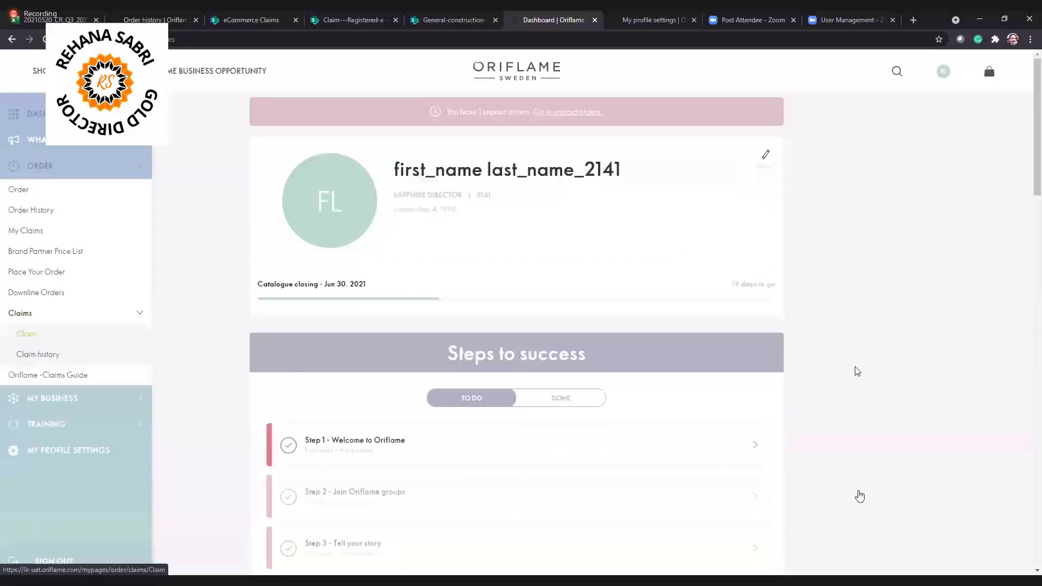
click(26, 333)
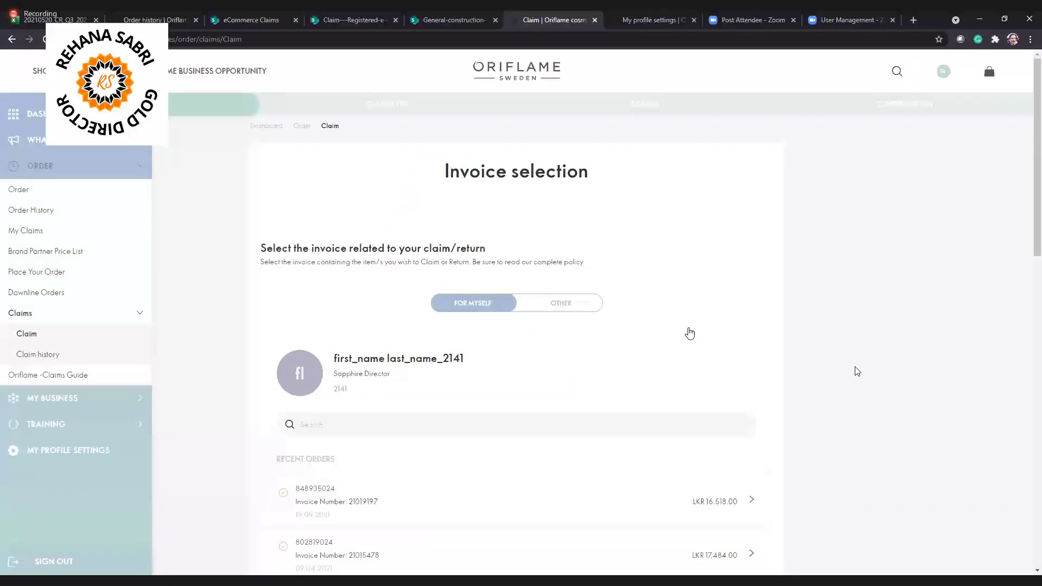
Review the recent orders on the invoice selection page and the consultant number search for other people's claims.
scroll(689, 328, down, 10)
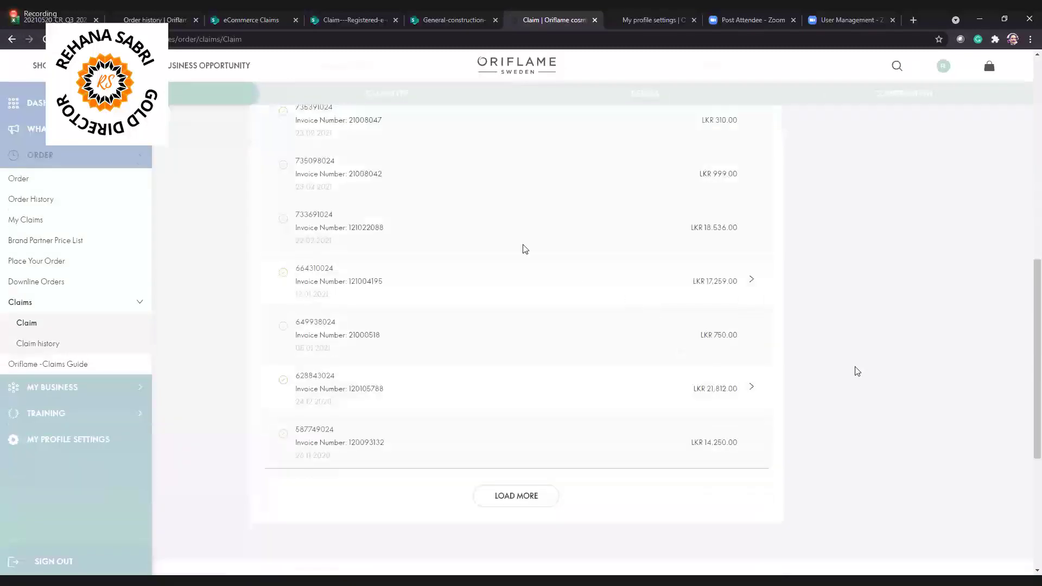
scroll(1007, 487, up, 3)
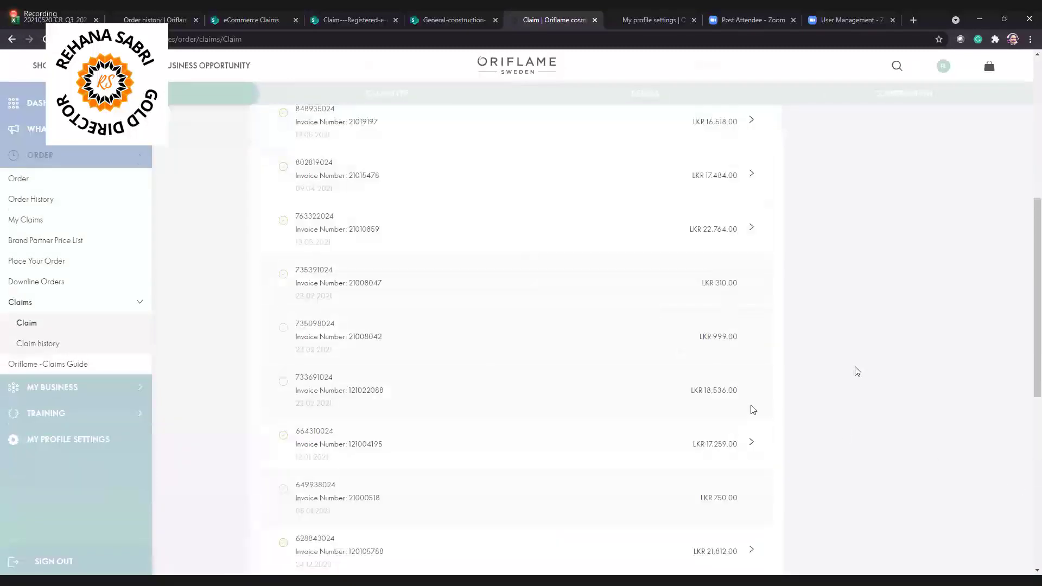
scroll(498, 399, up, 2)
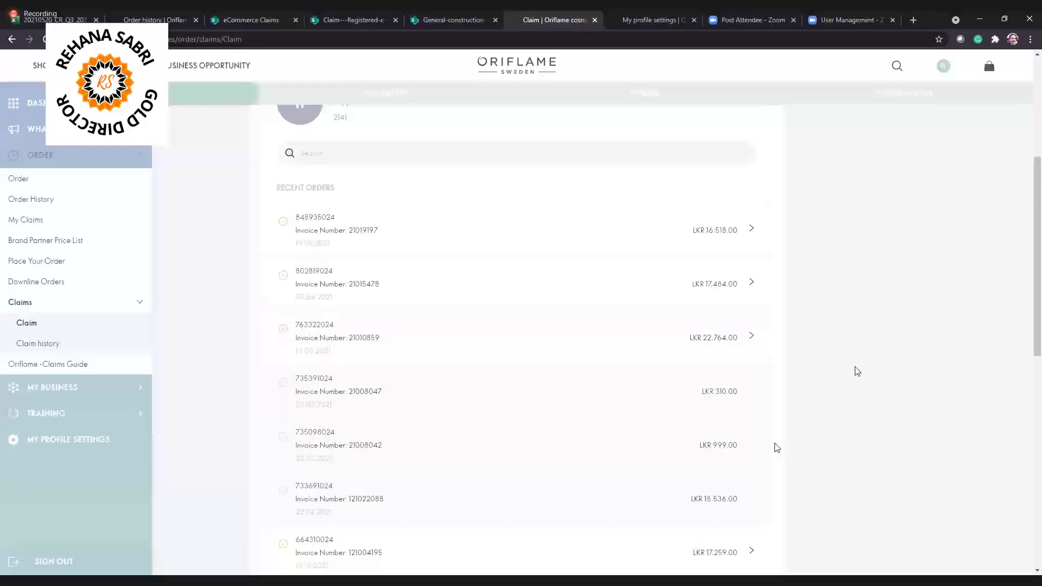
scroll(776, 447, down, 2)
scroll(777, 447, up, 1)
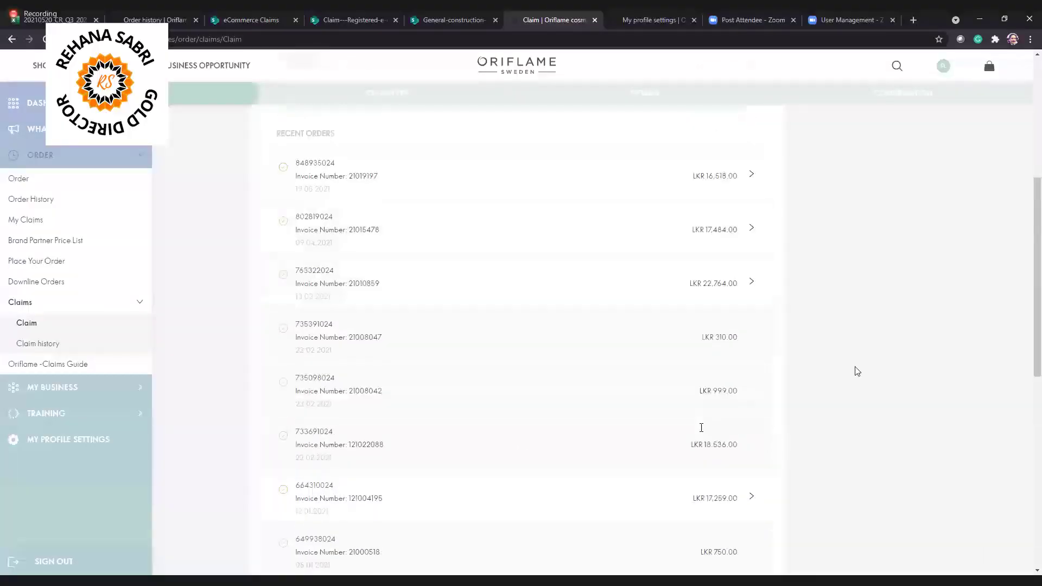
scroll(567, 309, up, 6)
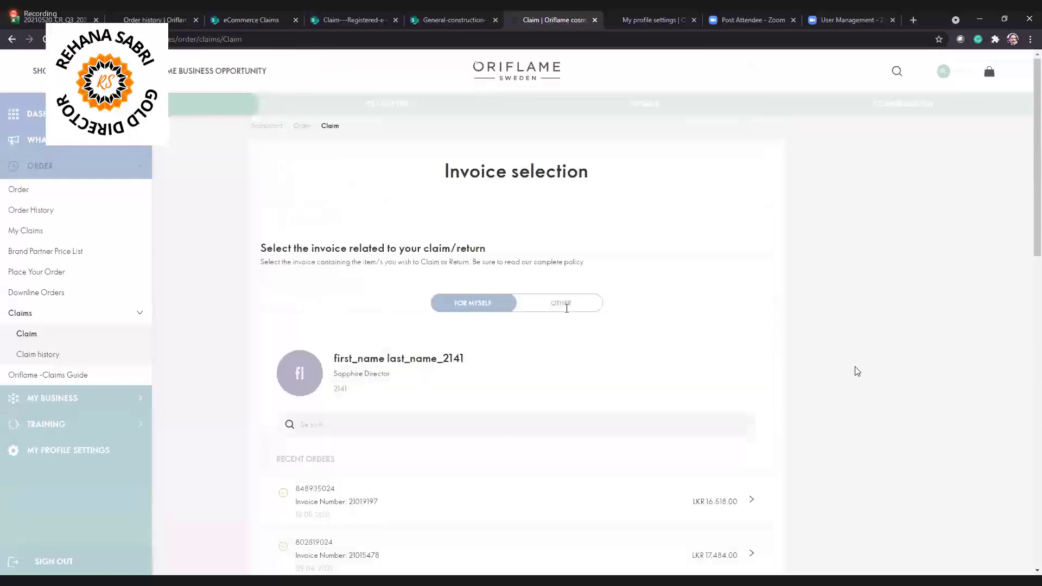
click(566, 305)
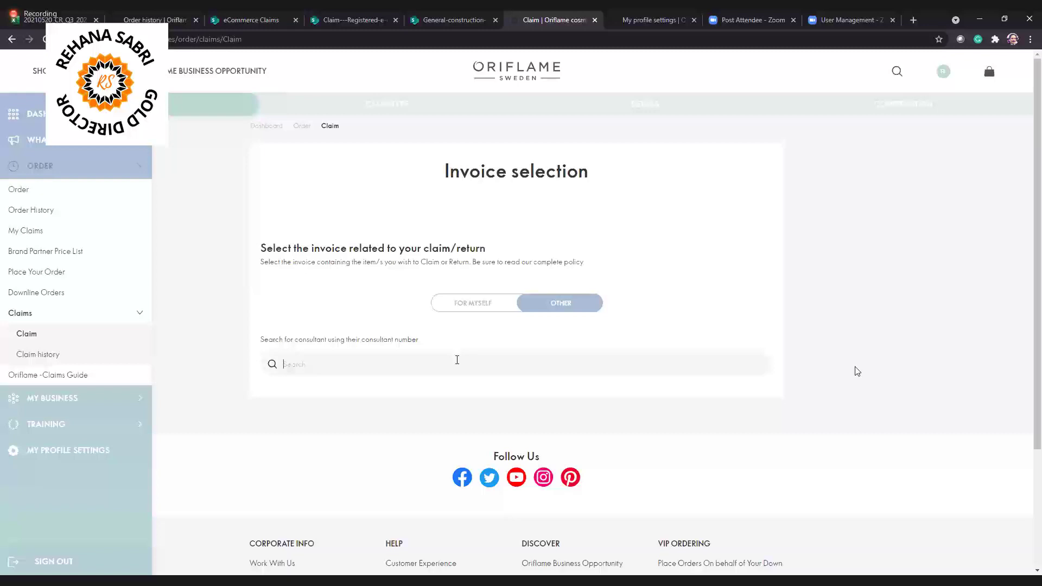
click(386, 360)
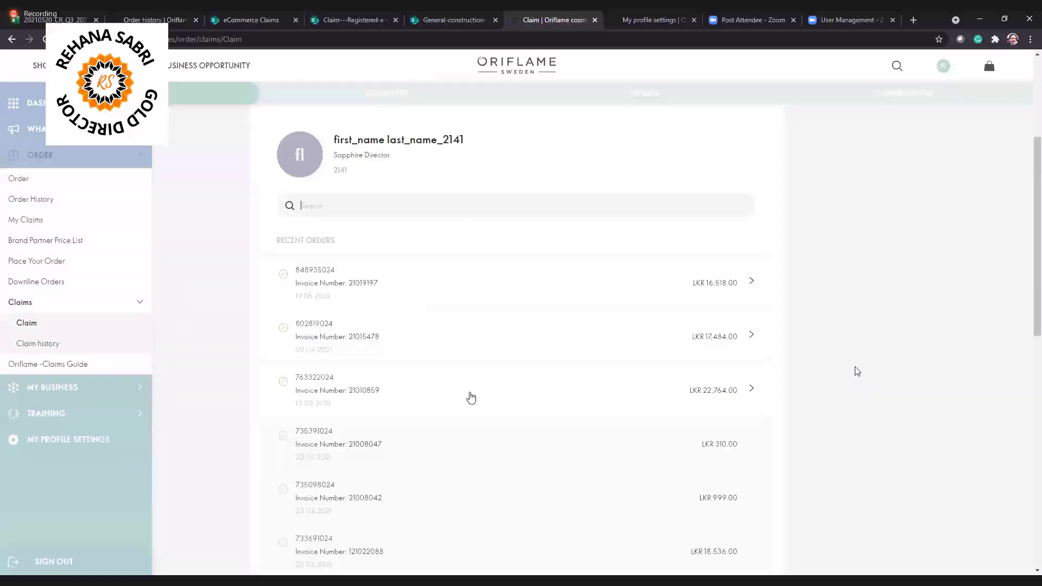
Select the most recent order, worth LKR 16,518.00, as the invoice for the claim.
scroll(413, 325, down, 1)
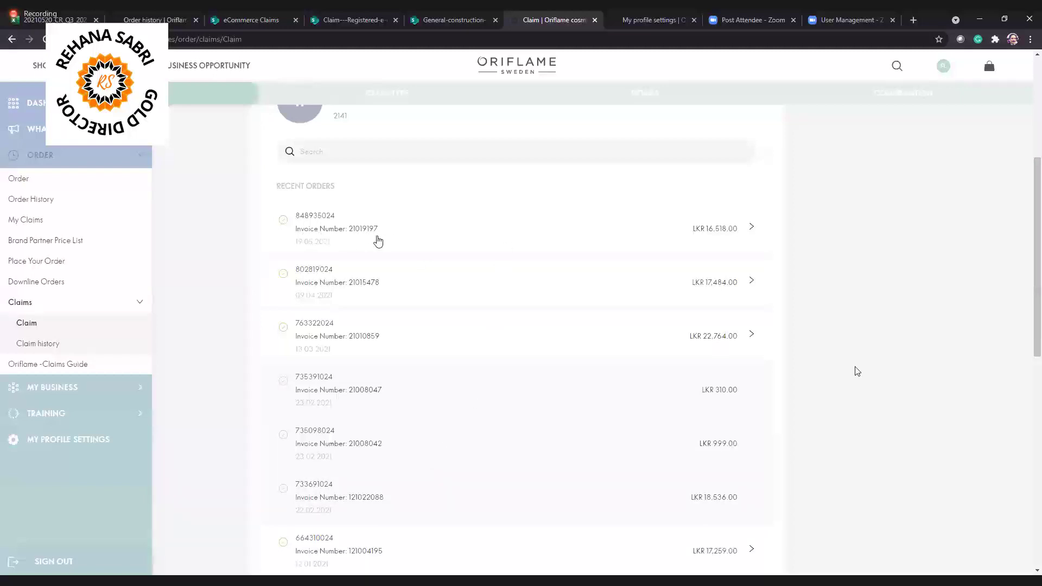
drag(332, 250, 310, 228)
click(310, 227)
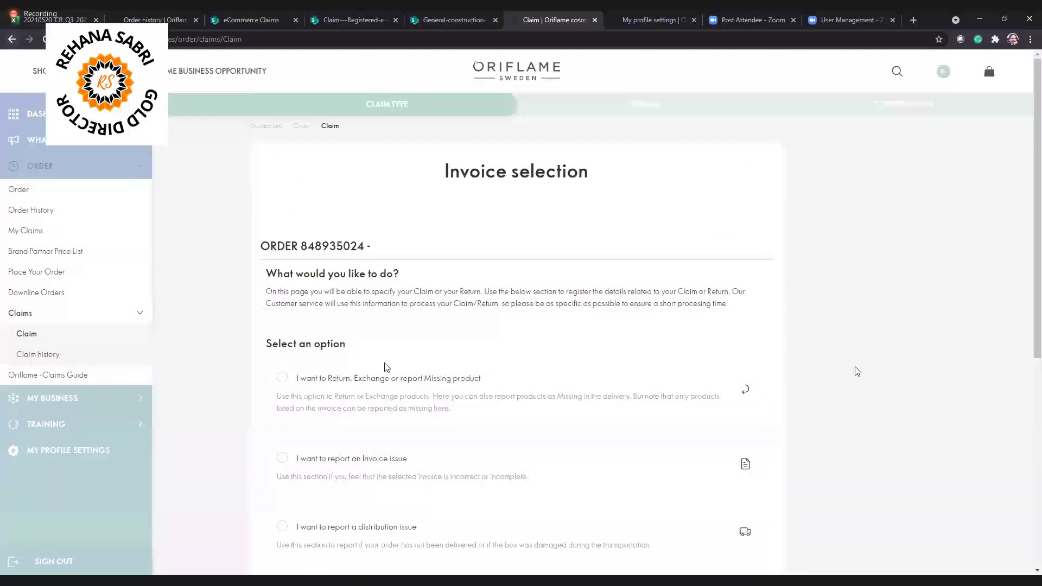
Return to the invoice selection and look through the list of recent orders again.
click(48, 187)
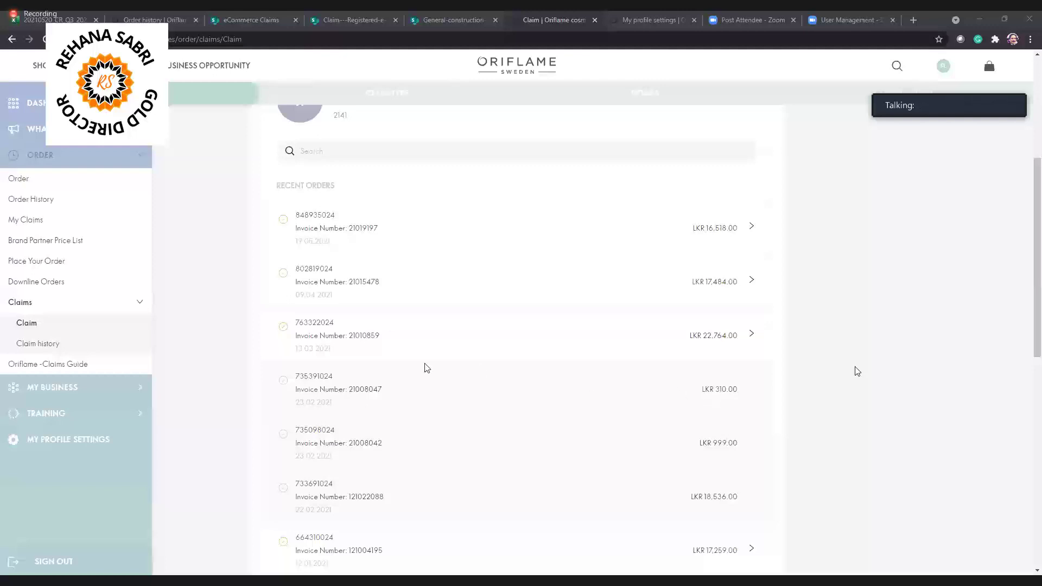
click(43, 342)
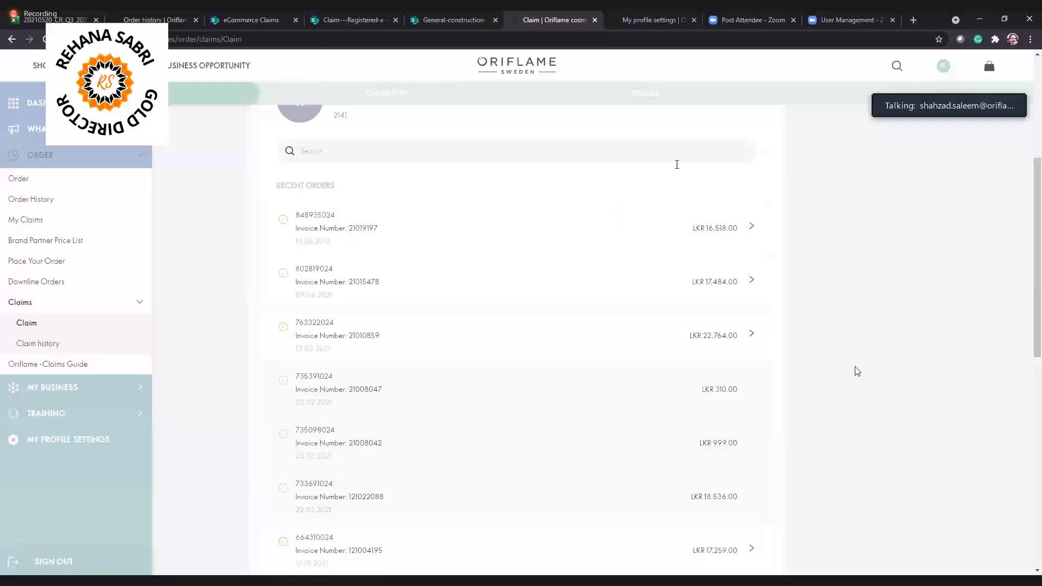
click(26, 322)
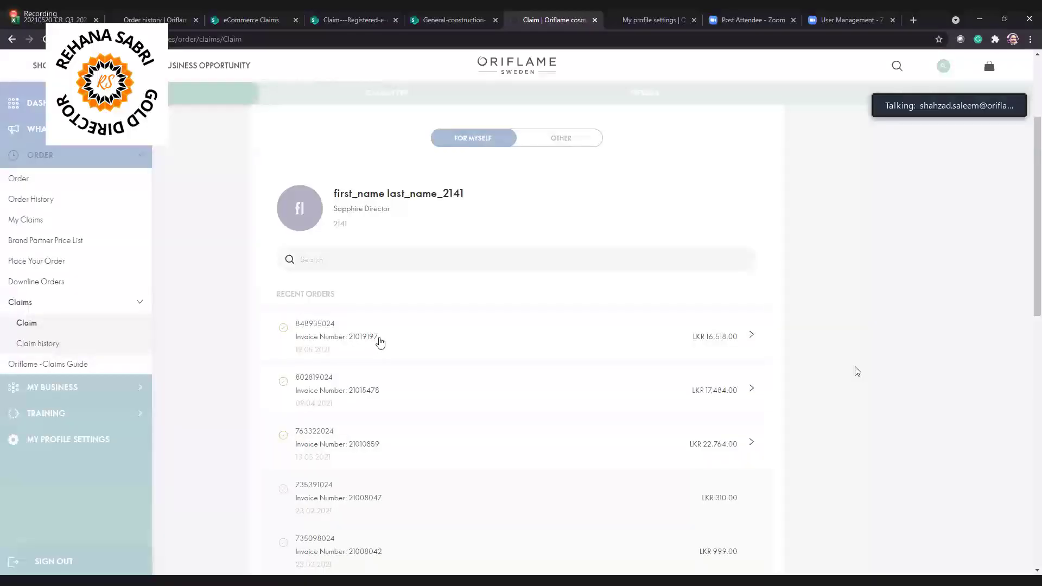
scroll(380, 342, down, 1)
scroll(381, 341, down, 10)
scroll(381, 341, up, 10)
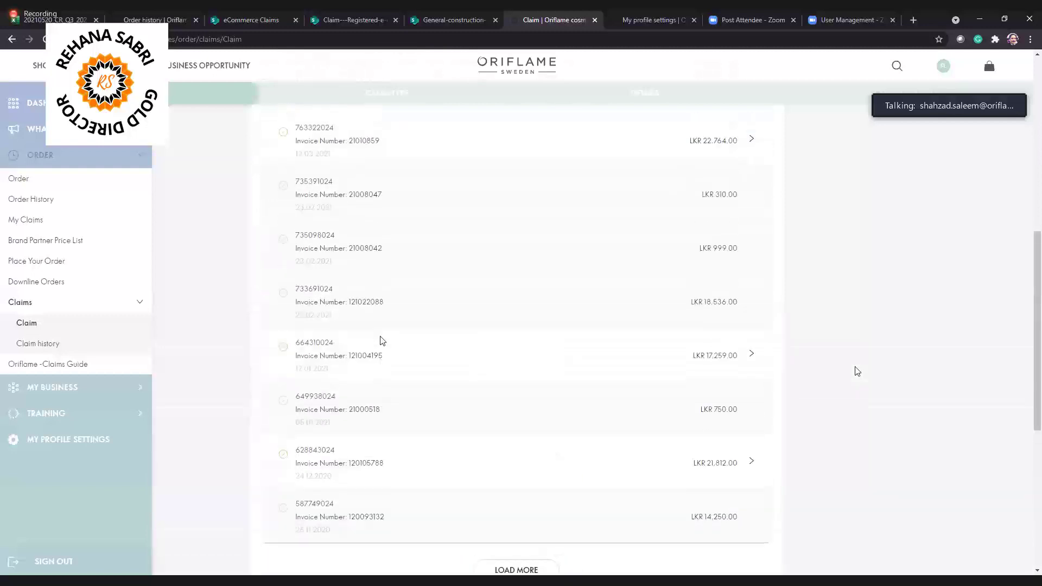
scroll(398, 340, up, 4)
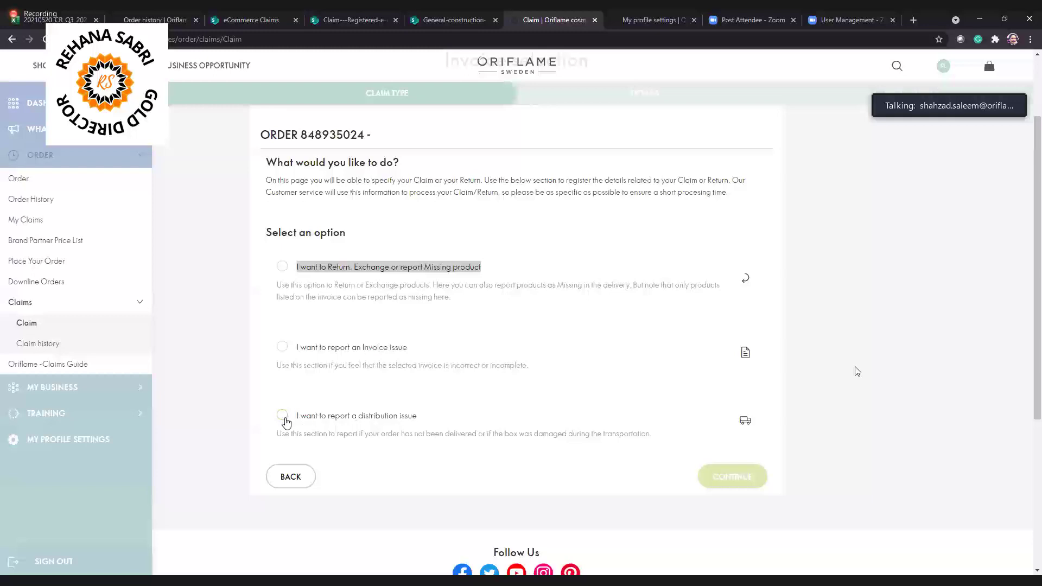
Choose "I want to Return, Exchange or report Missing product" as the claim type and continue to the details.
drag(299, 417, 425, 430)
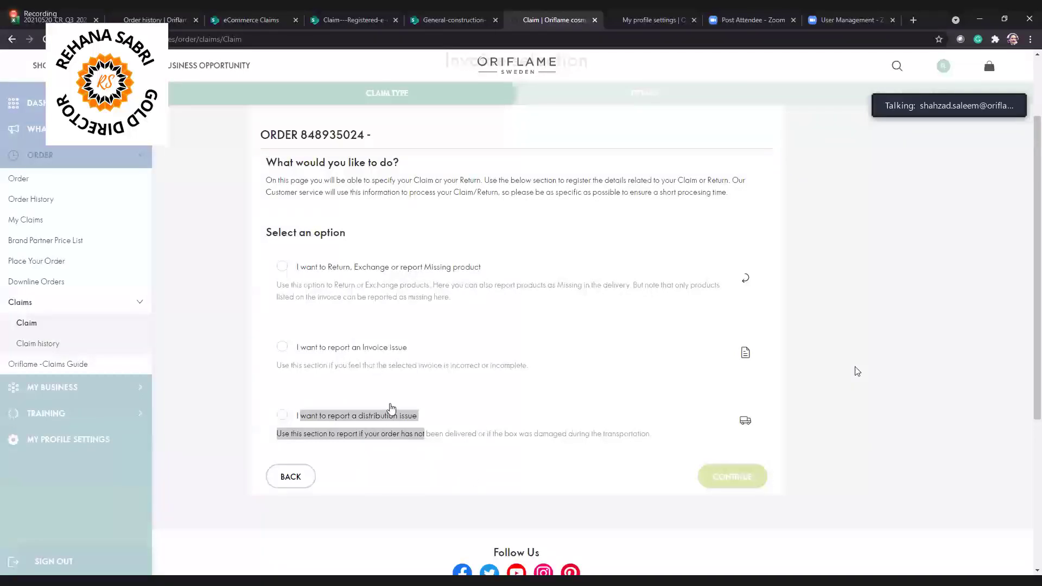
click(281, 274)
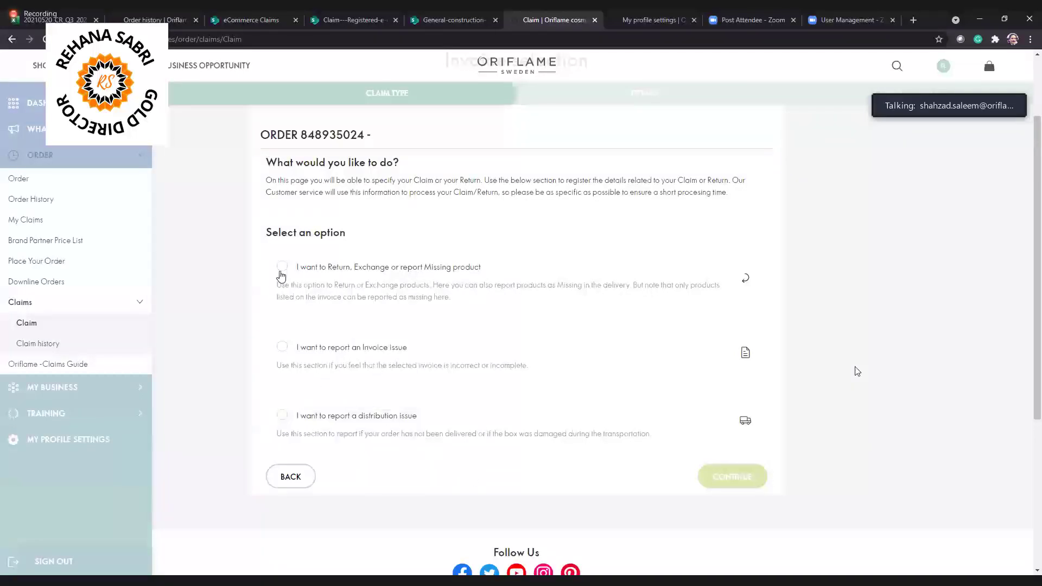
click(281, 269)
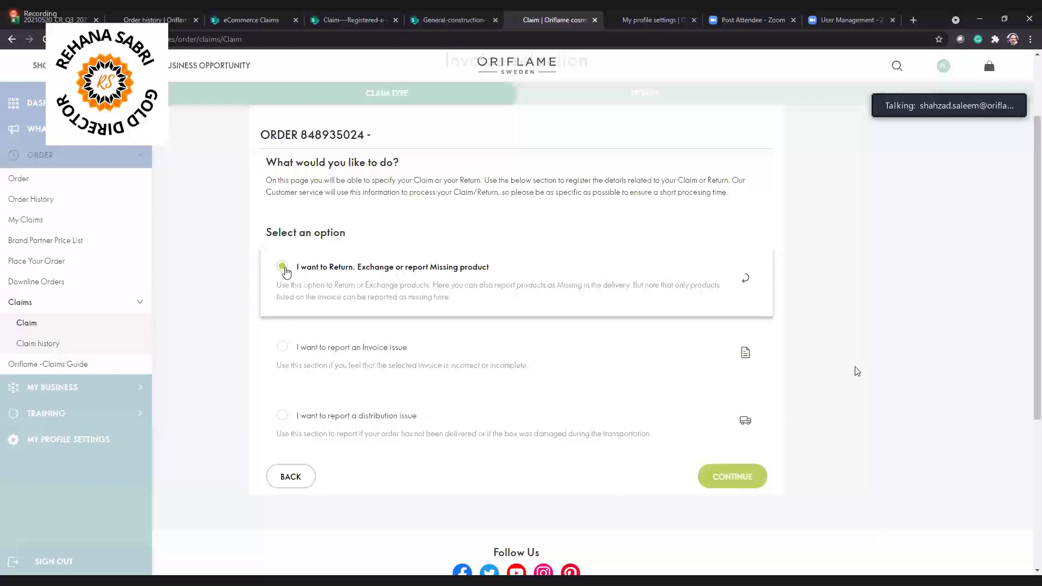
click(724, 486)
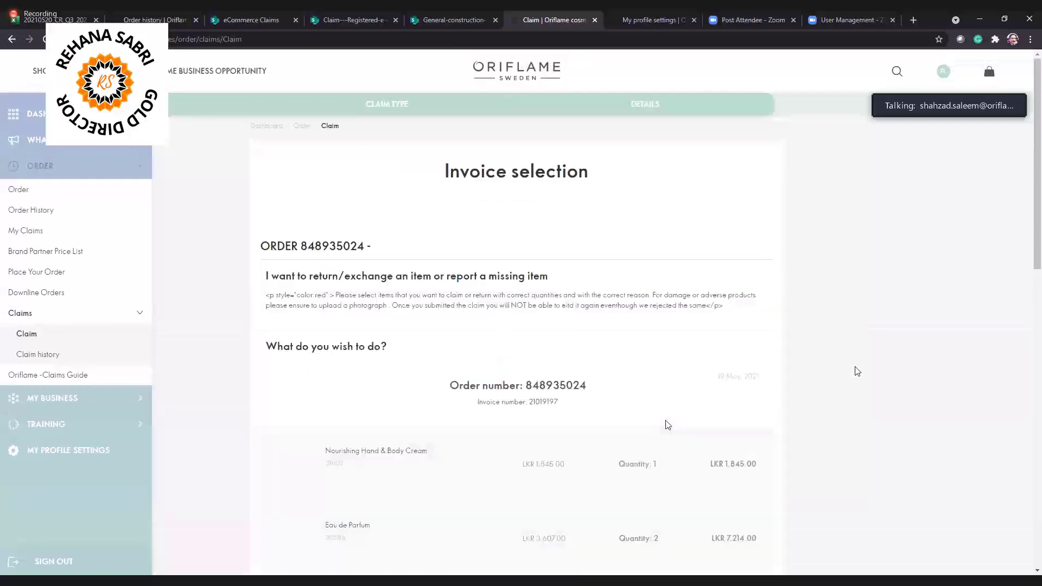
Look through the order's products to find which ones can be claimed, down to the LKR 999.00 Man Eau de Toilette.
scroll(667, 424, down, 5)
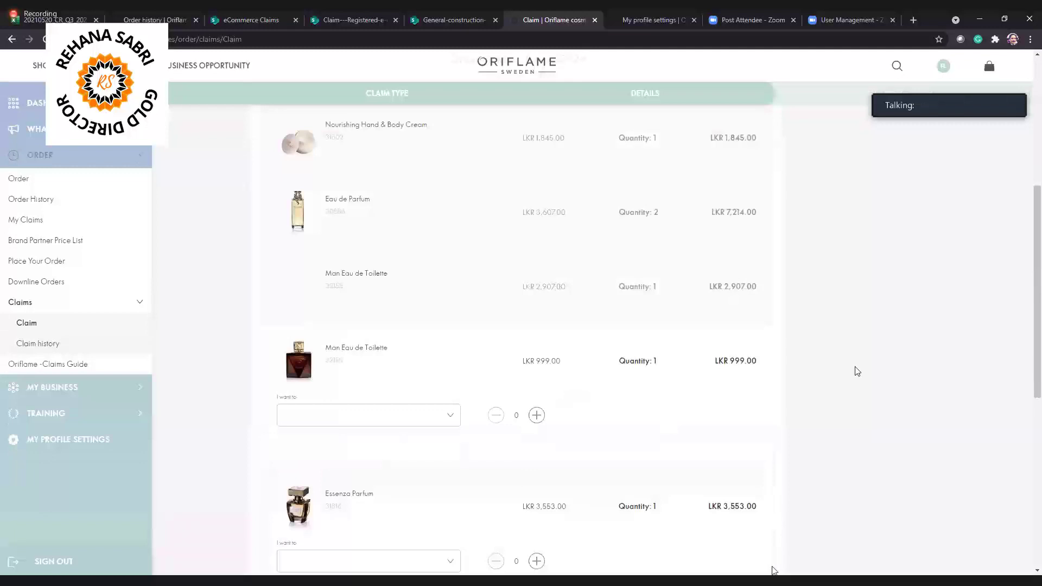
scroll(739, 389, down, 1)
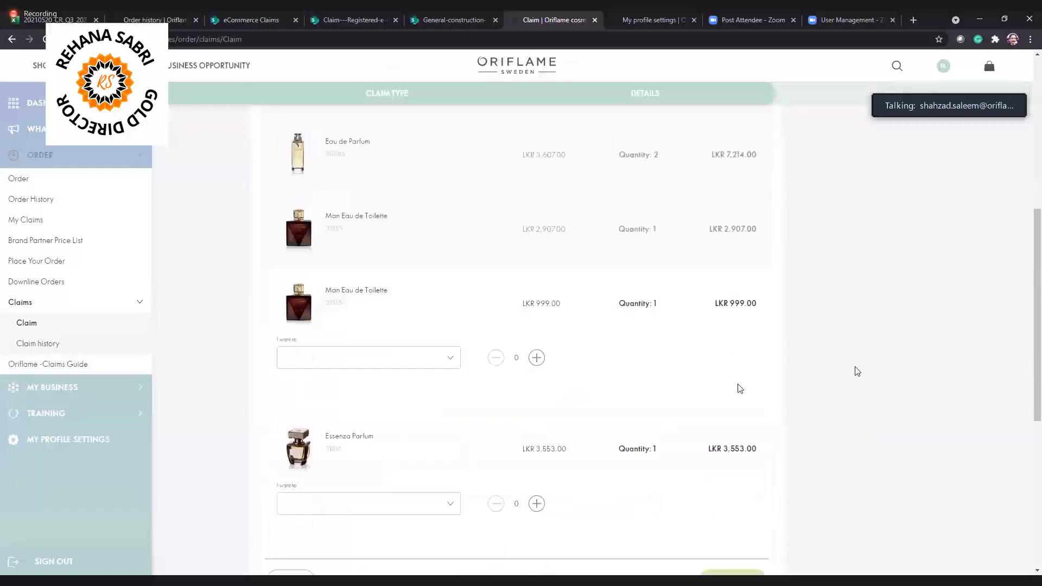
scroll(739, 388, down, 3)
scroll(588, 314, up, 5)
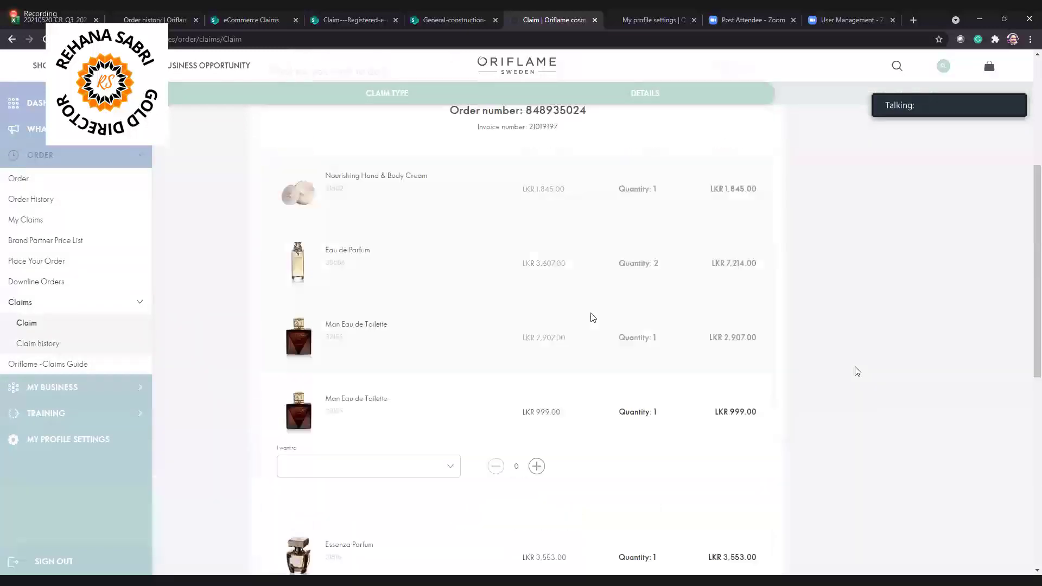
scroll(757, 349, down, 3)
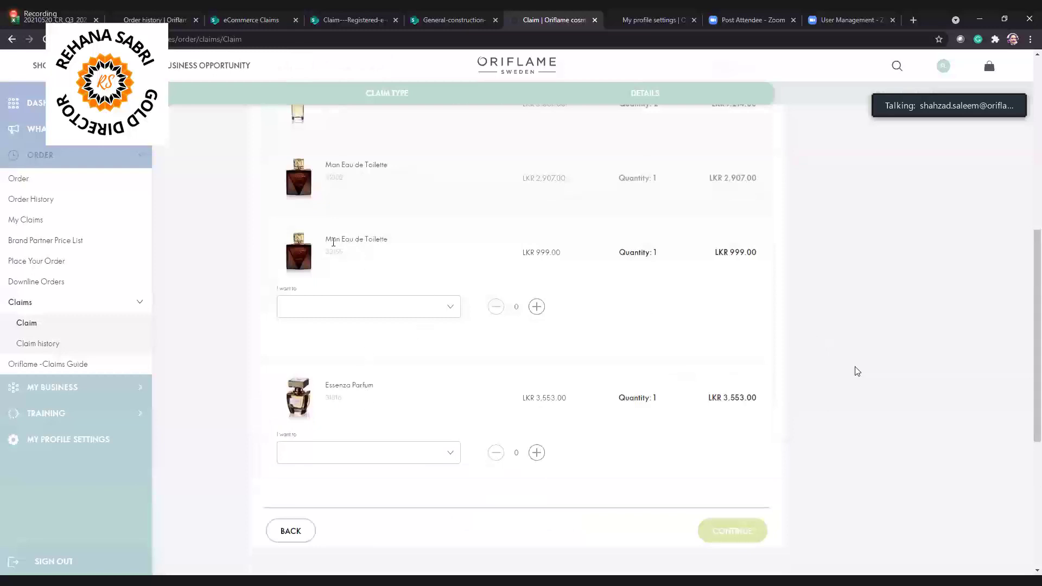
drag(321, 242, 356, 240)
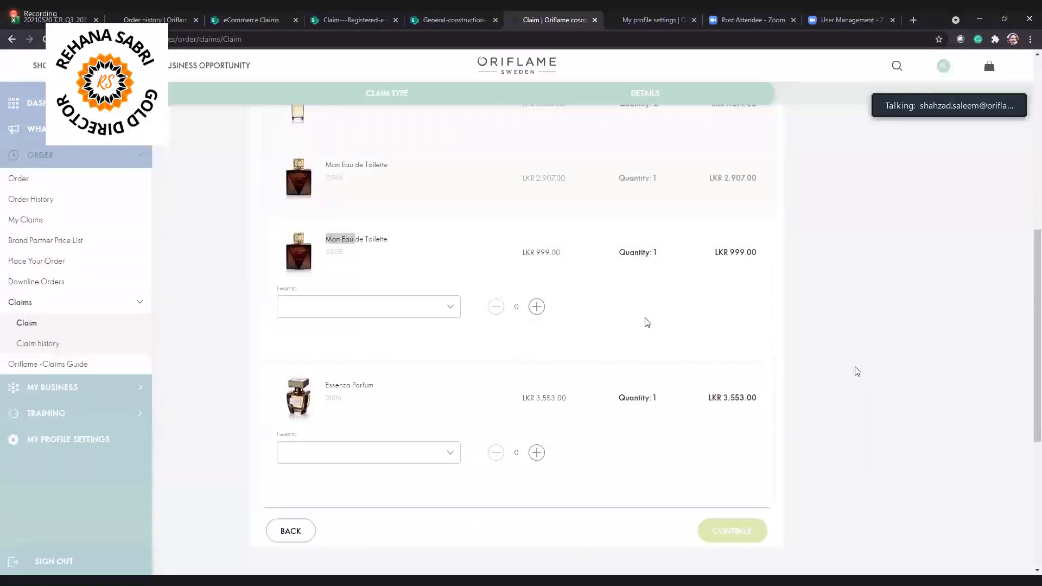
View the available claim actions for the LKR 999.00 Man Eau de Toilette with the page enlarged, leaving none selected.
click(450, 309)
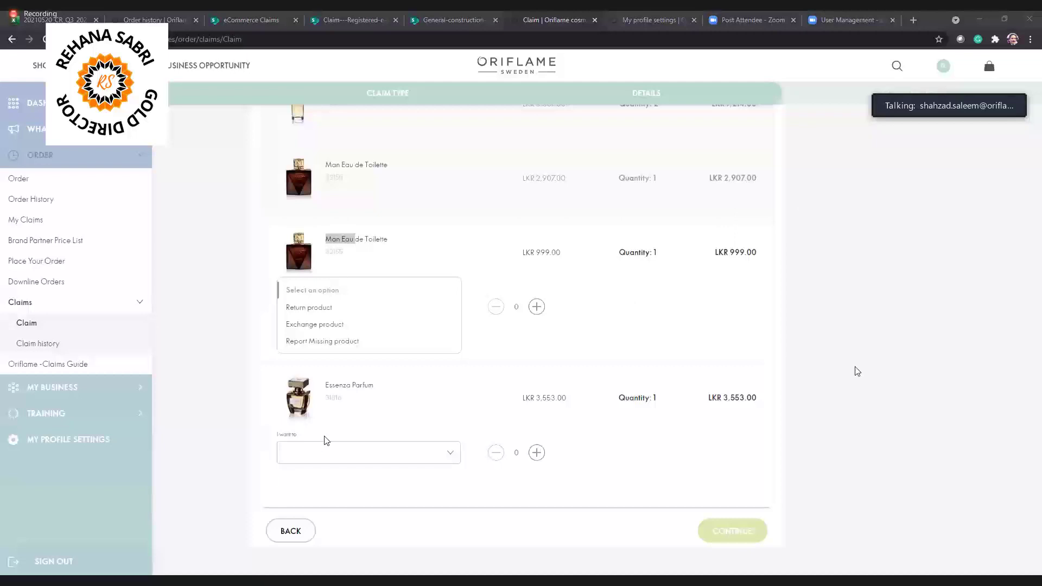
key(ctrl+minus)
key(ctrl+minus)
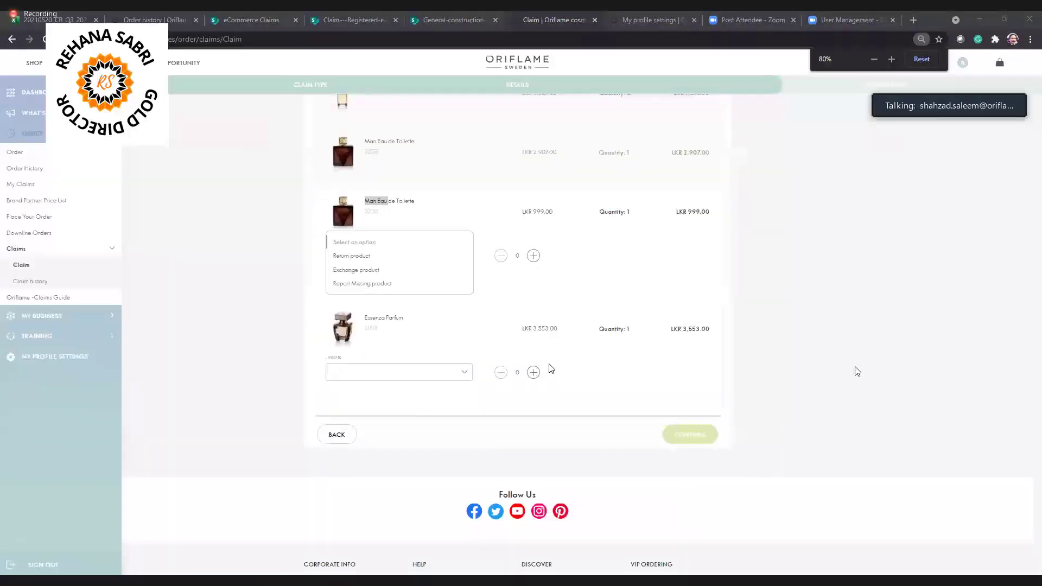
key(ctrl+plus)
key(ctrl+plus)
key(ctrl+plus)
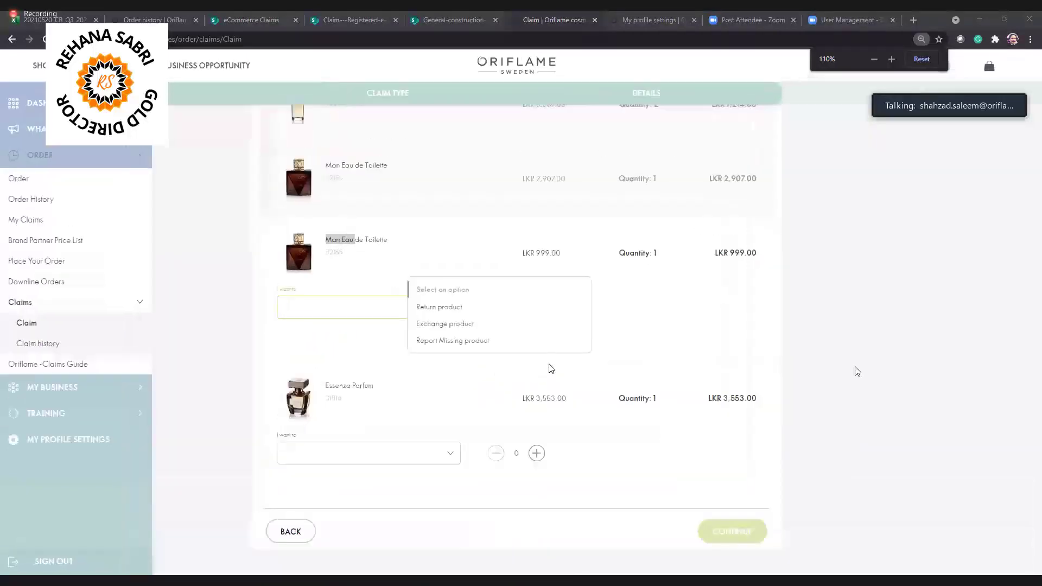
key(ctrl+plus)
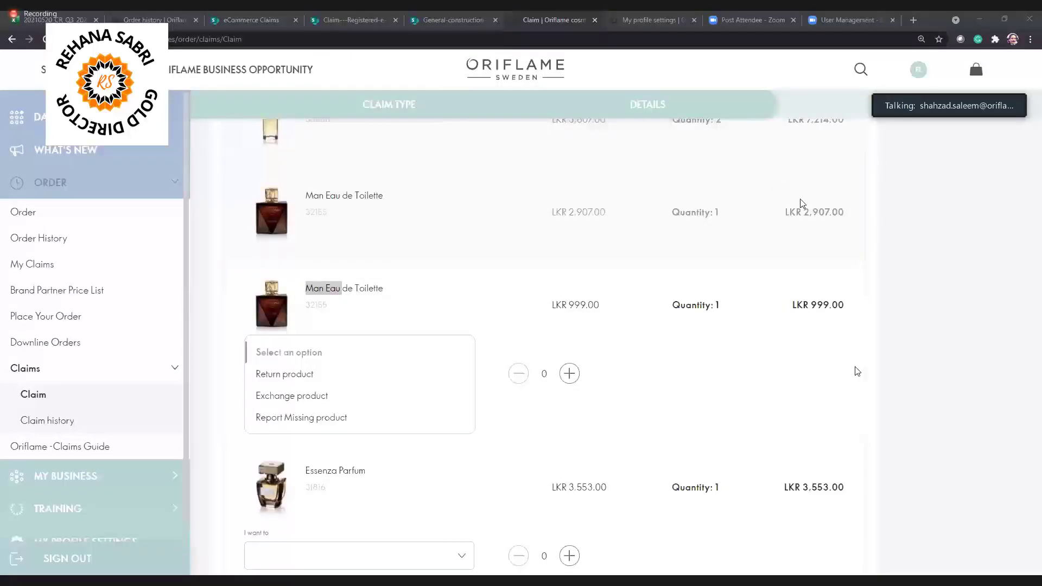
click(665, 396)
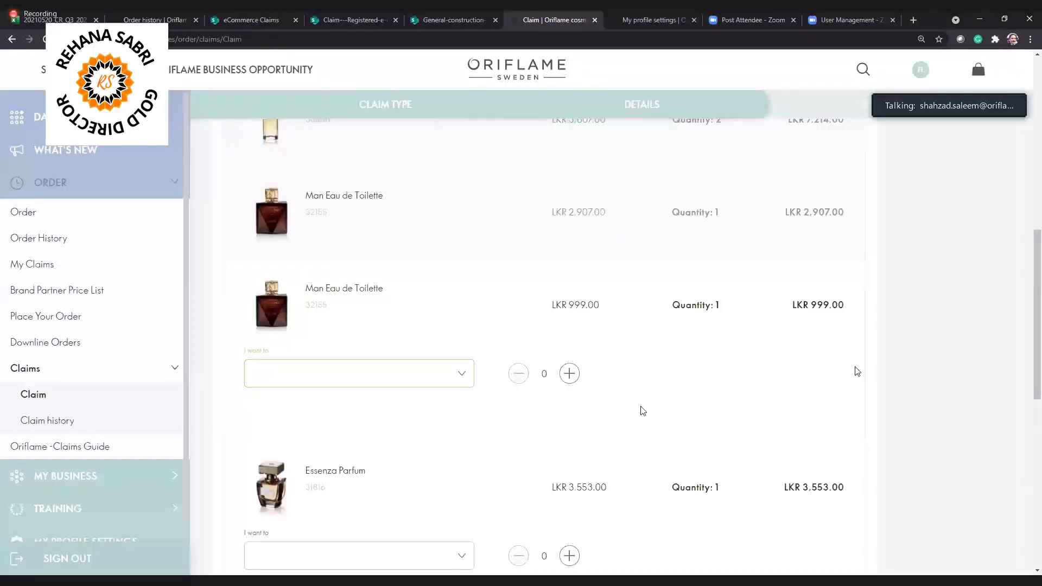
scroll(369, 417, up, 2)
scroll(373, 415, down, 1)
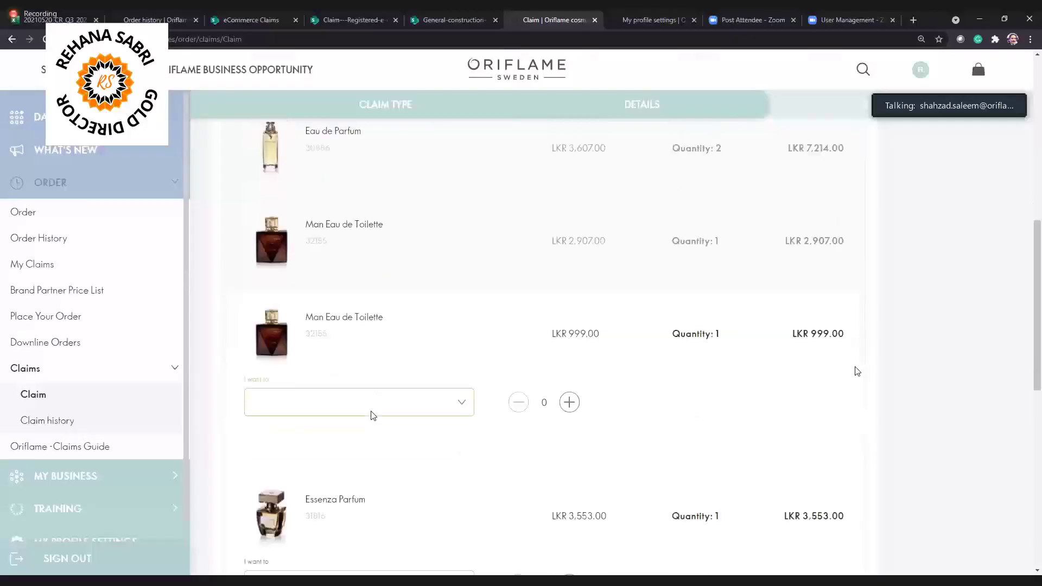
Set the LKR 999.00 Man Eau de Toilette to "Return product" with quantity 1 and "Adverse reaction" as the reason.
scroll(374, 415, down, 2)
scroll(372, 414, up, 3)
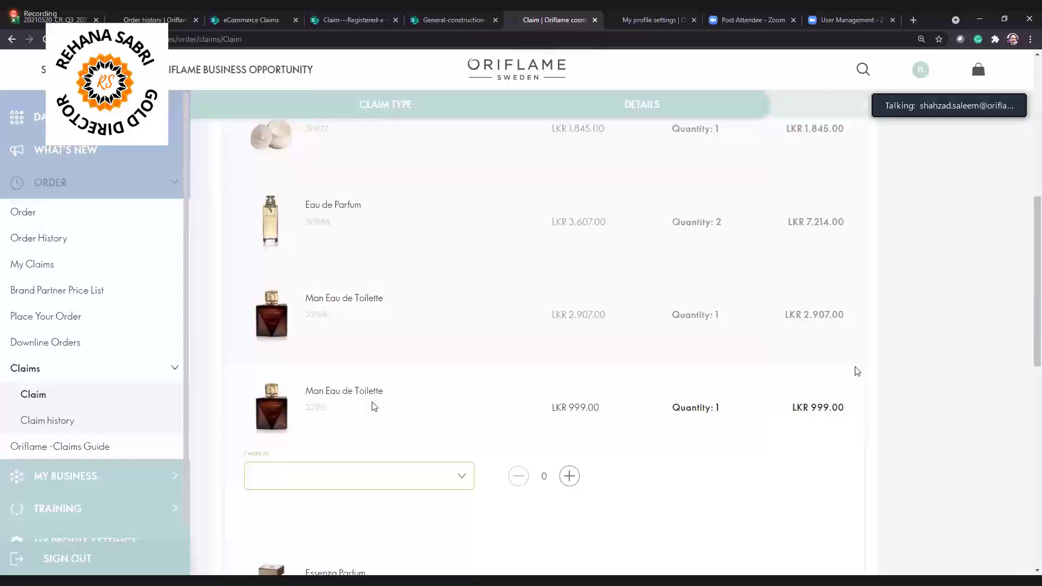
scroll(373, 406, down, 3)
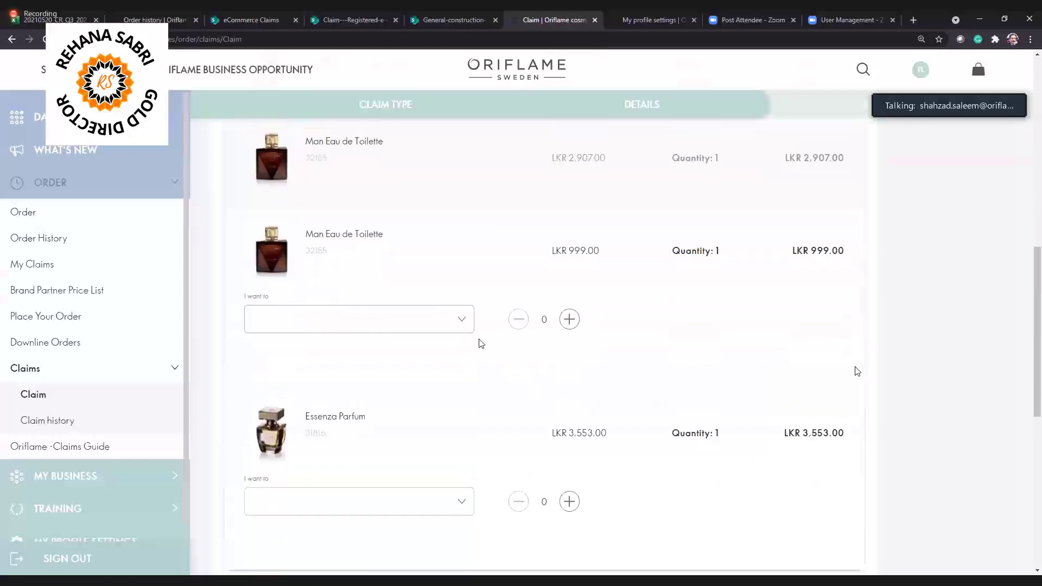
click(328, 326)
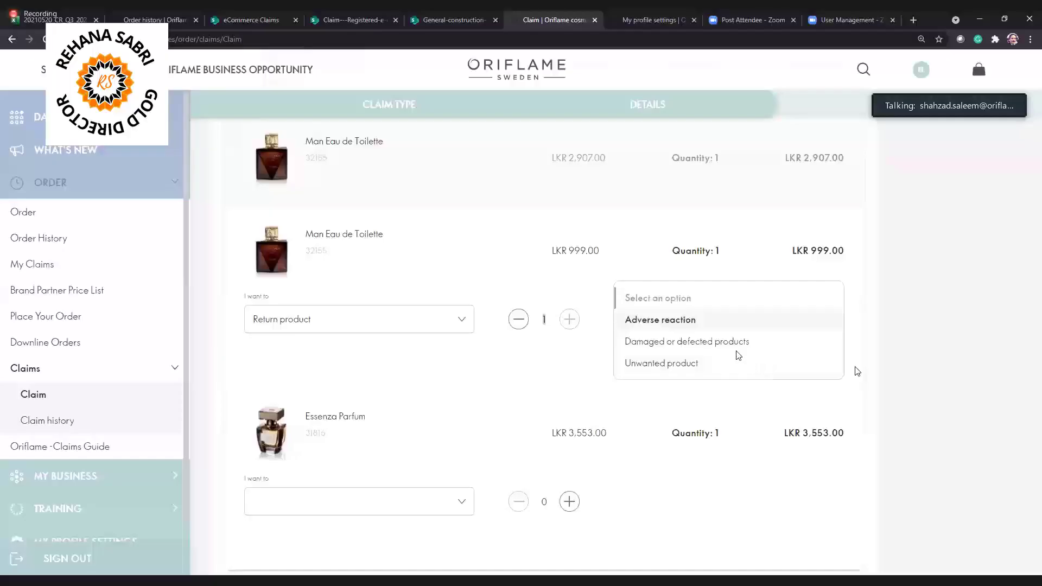
key(Return)
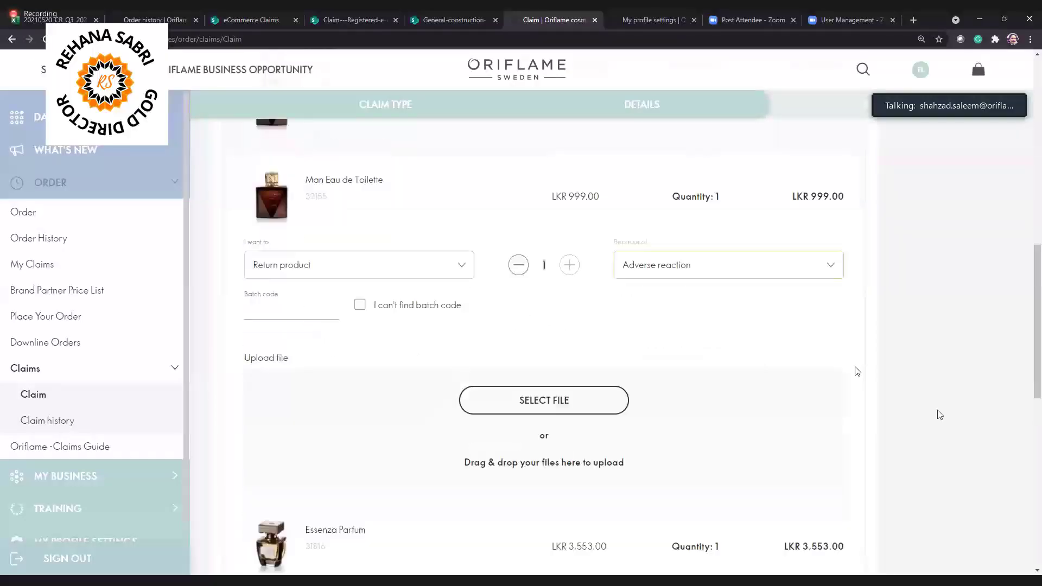
Leave the batch code empty and mark "I can't find batch code" for the Man Eau de Toilette return.
key(Tab)
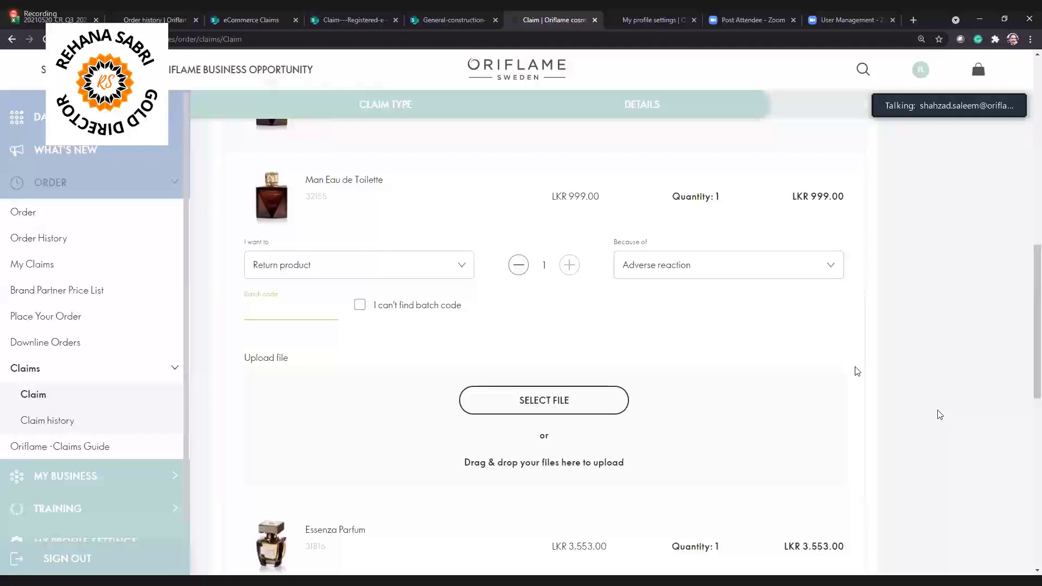
click(360, 305)
click(360, 304)
scroll(640, 405, down, 1)
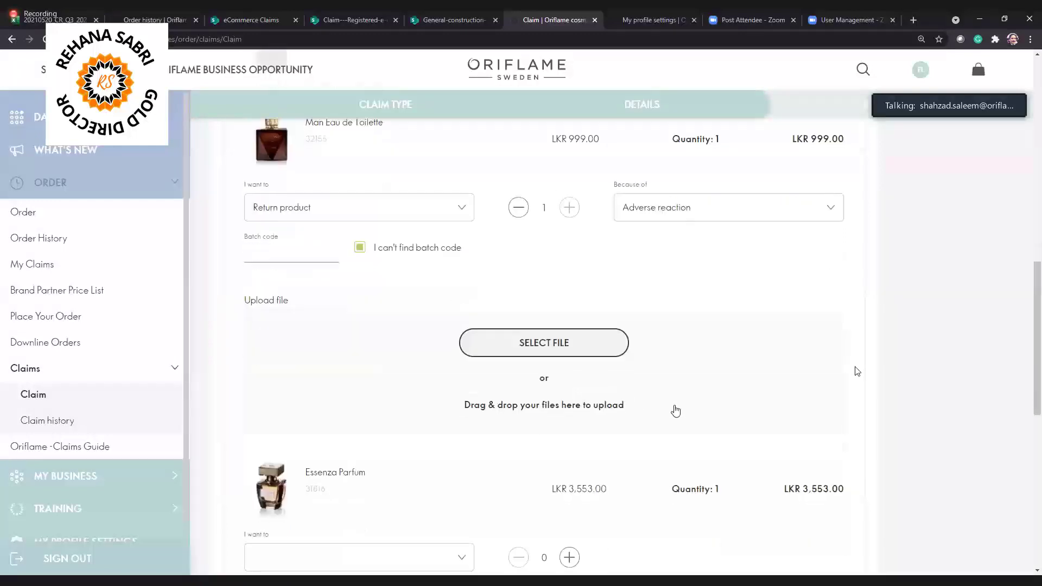
Upload the picture images.jpg from the Desktop folder as the photo for the Man Eau de Toilette return.
scroll(676, 411, down, 1)
scroll(472, 239, up, 2)
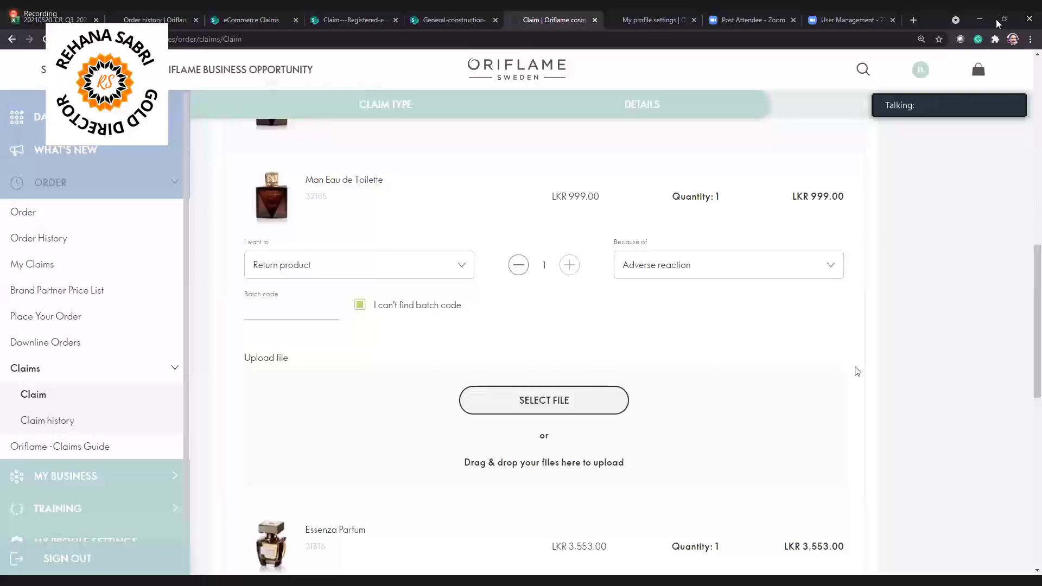
click(445, 428)
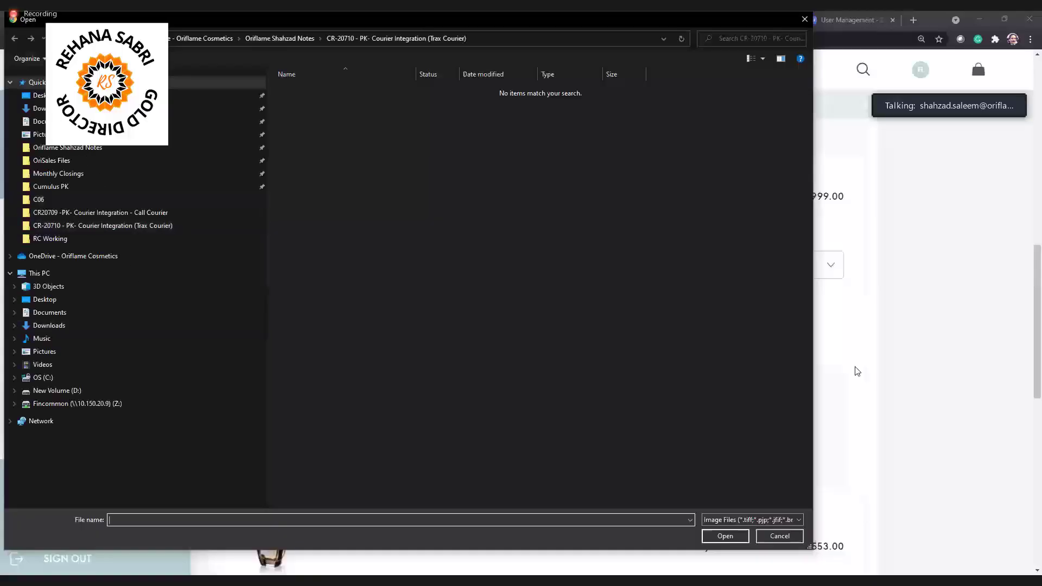
click(109, 95)
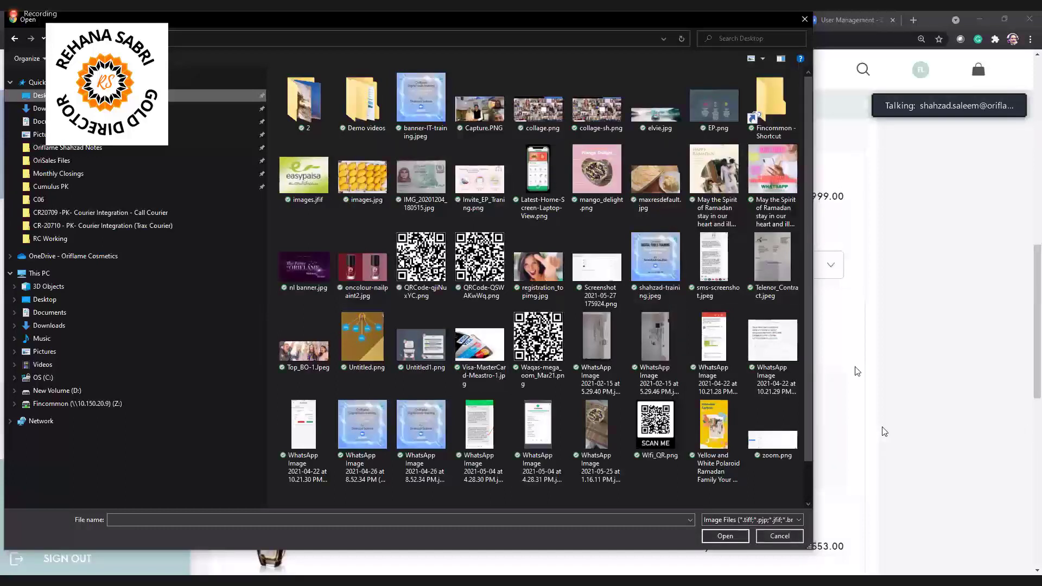
text(maxresdefault.jpg)
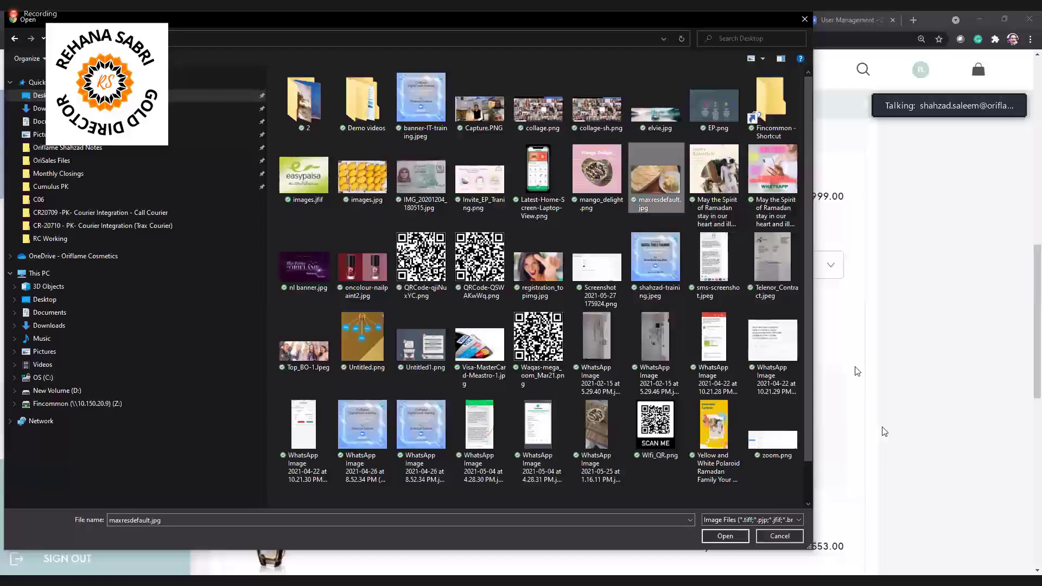
key(Left)
key(Left)
key(Left)
key(Left)
key(Left)
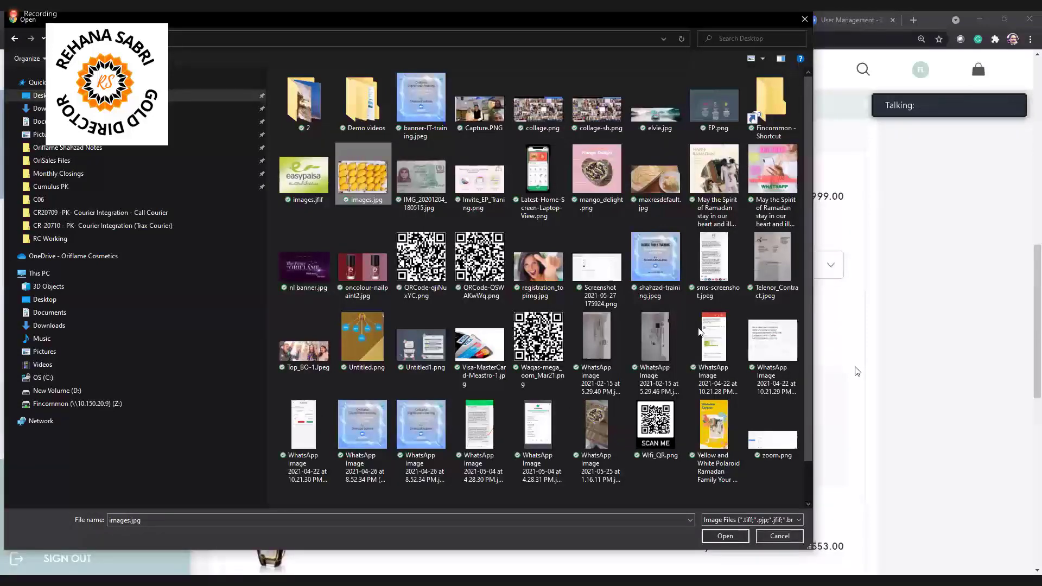
key(Return)
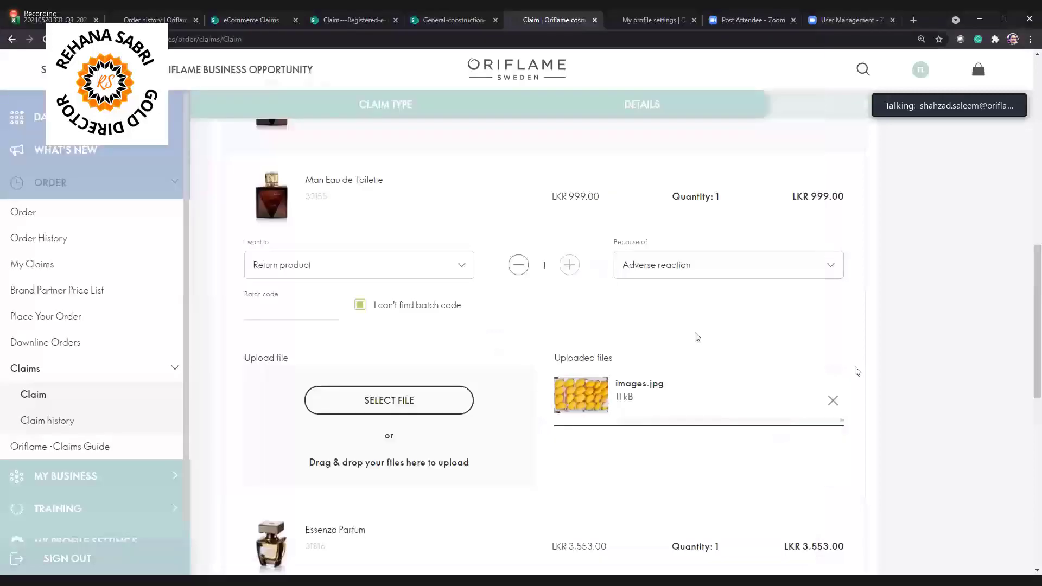
Leave the Essenza Parfum unclaimed, continue to the claim summary and check the returned product, scenario and picture.
scroll(617, 339, down, 2)
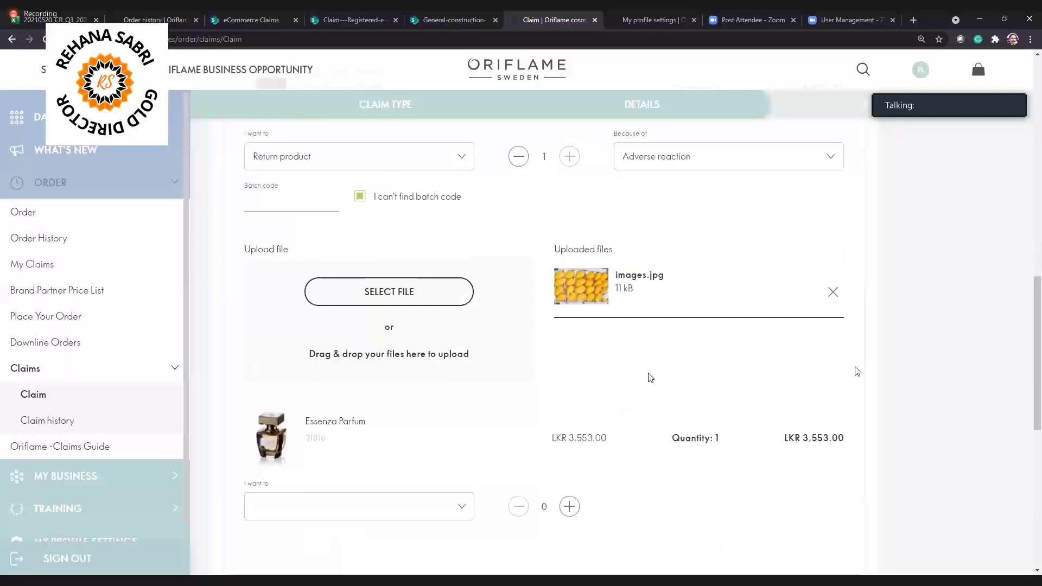
scroll(535, 341, up, 1)
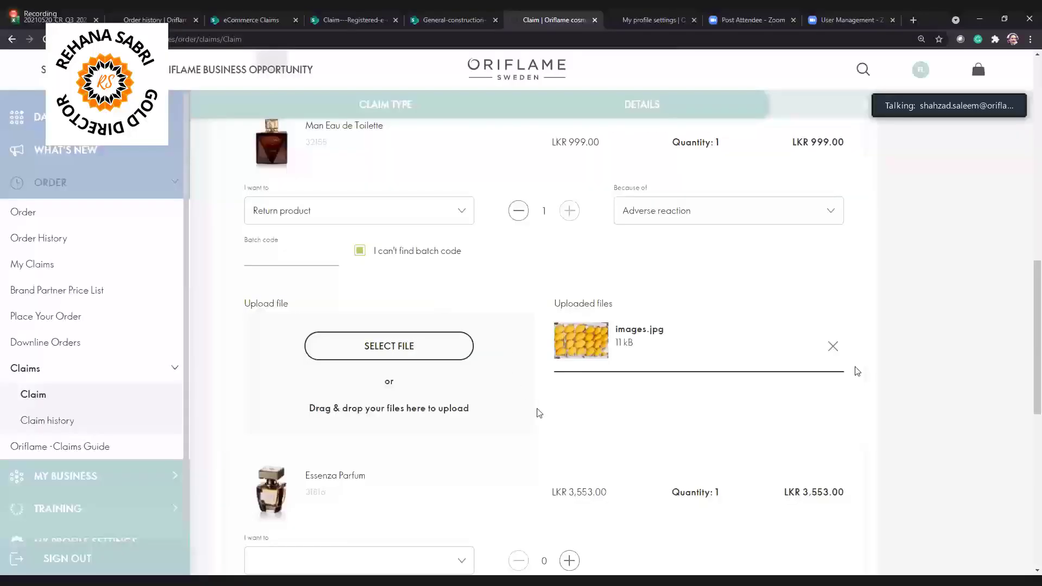
scroll(834, 398, down, 5)
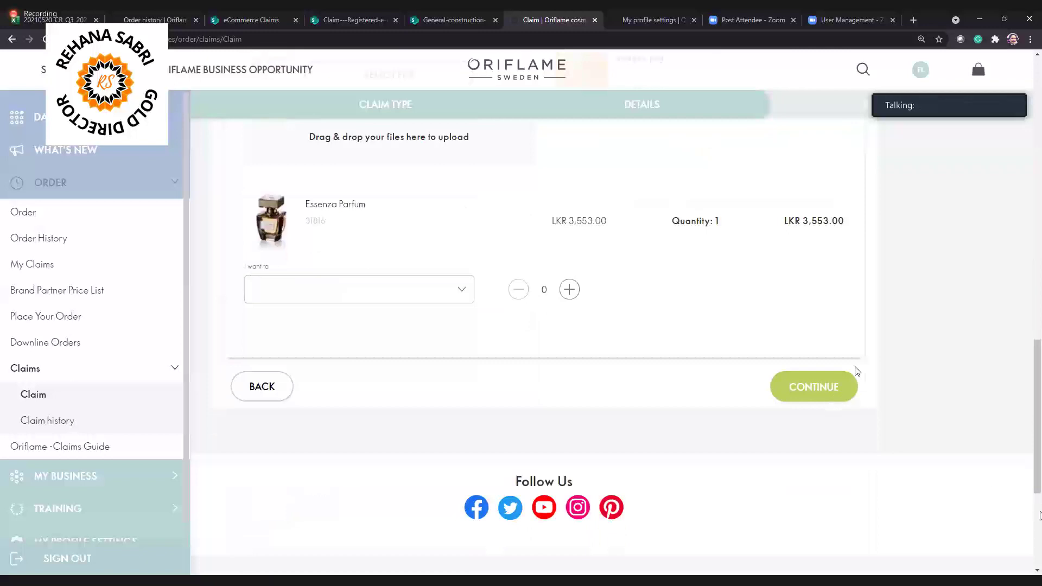
click(855, 374)
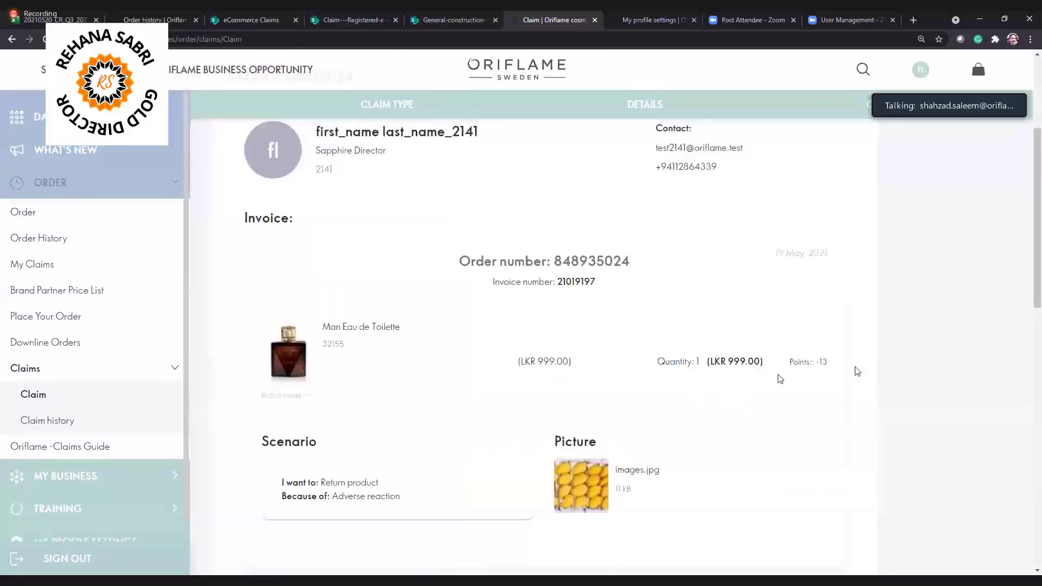
drag(330, 327, 412, 388)
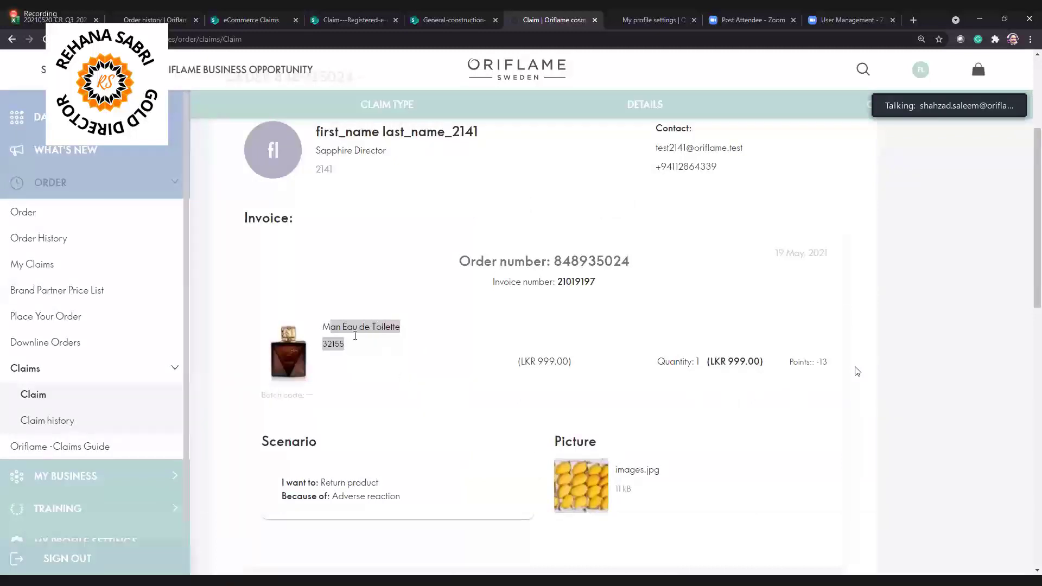
scroll(347, 345, down, 2)
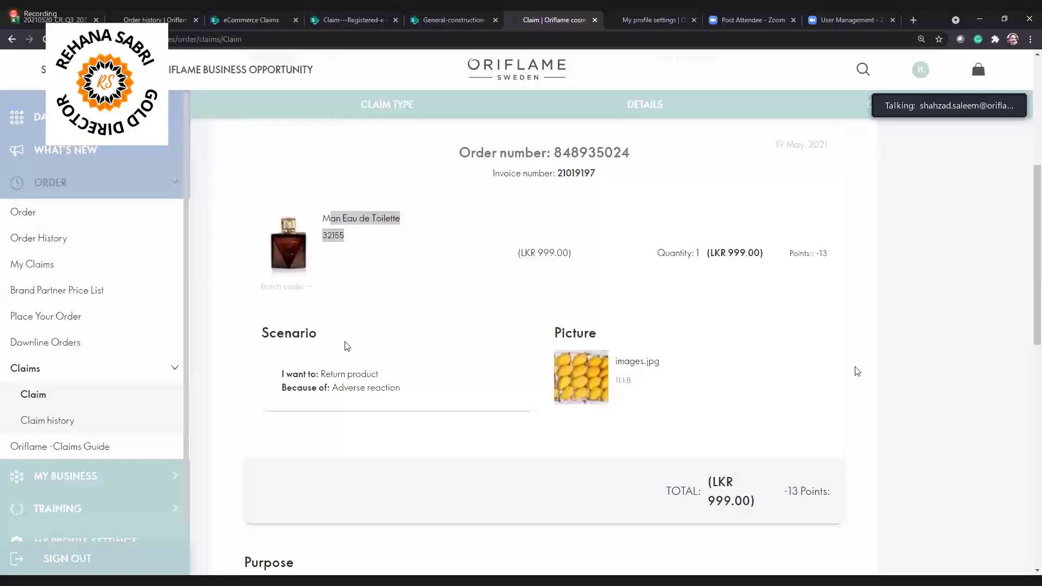
Enter the claim comment "Comments: Mujhy ess product sy reaction ho gaya on my skin.".
scroll(348, 345, down, 7)
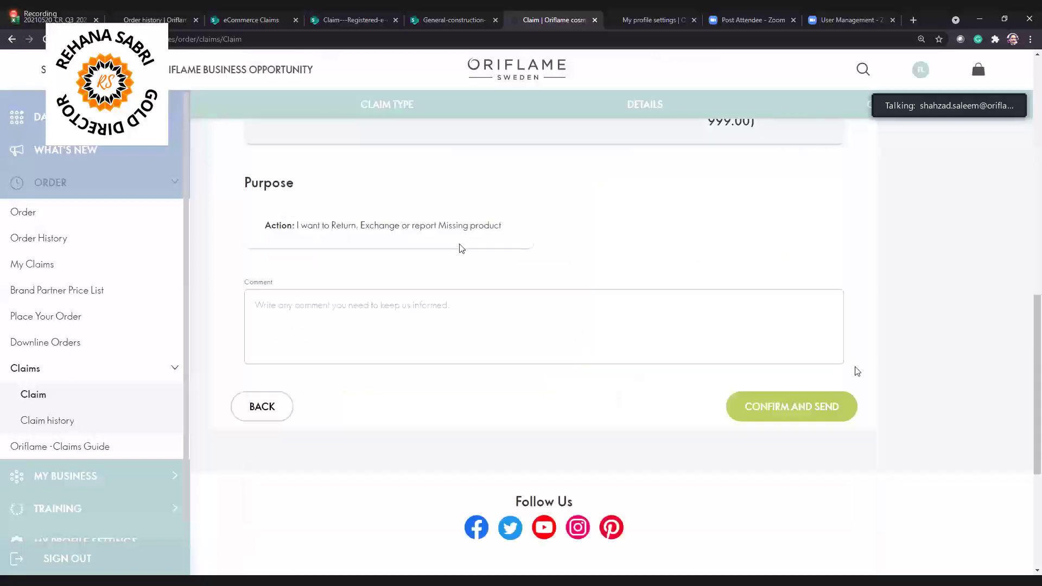
click(646, 356)
key(BackSpace)
text(Comm)
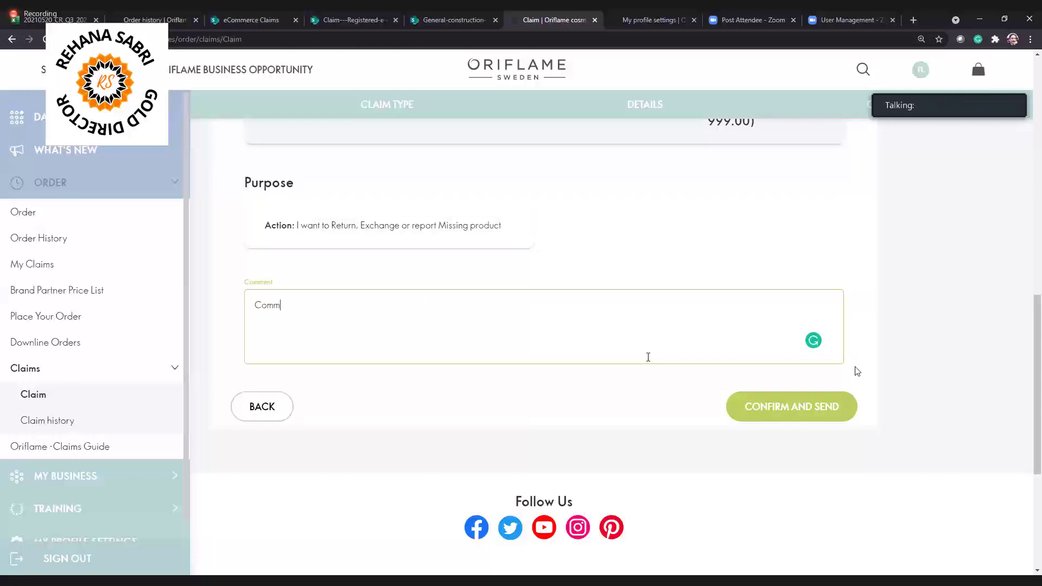
text(ent)
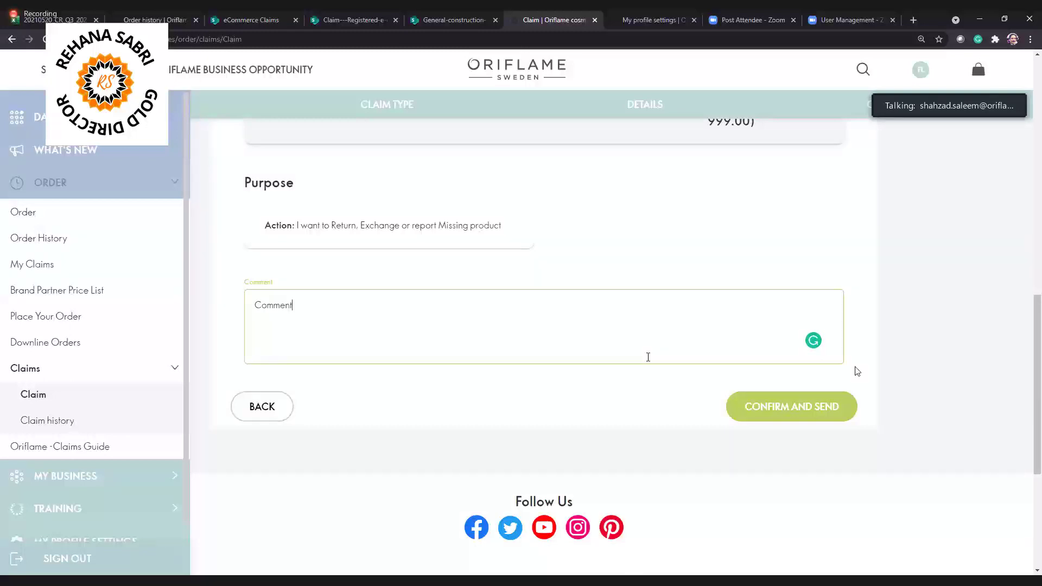
text(s: Mujhy ess product sy)
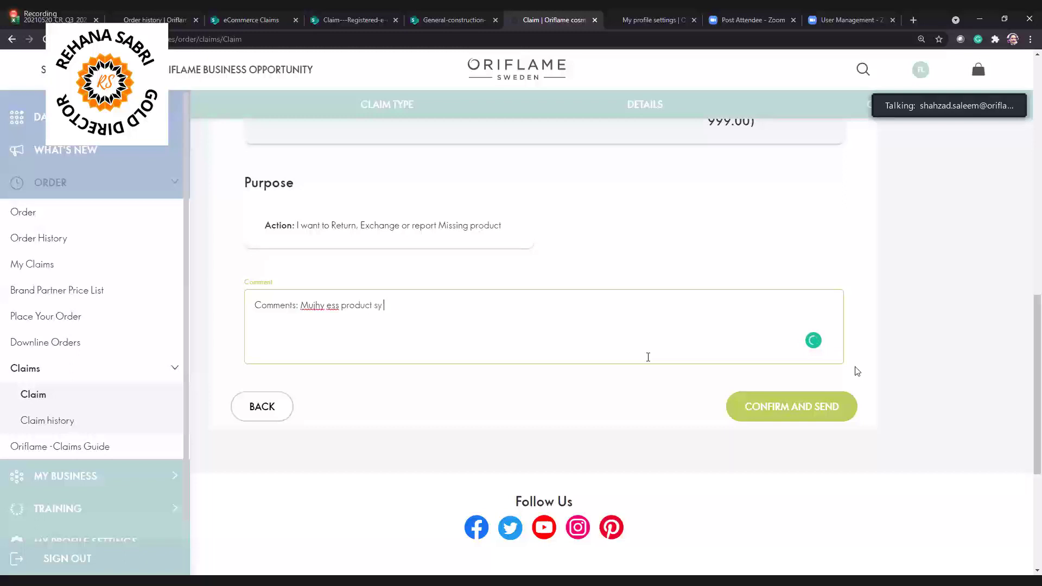
text( reaction ho gaya on my )
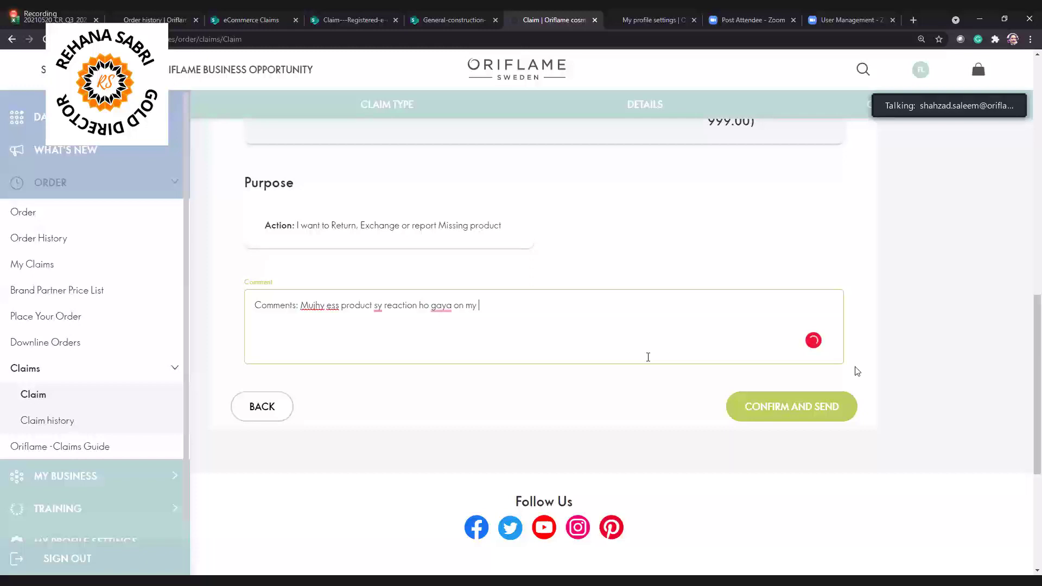
text(skin.)
Review the claim summary, including the customer details, invoice, returned product, scenario, picture and refund amount.
scroll(531, 295, up, 3)
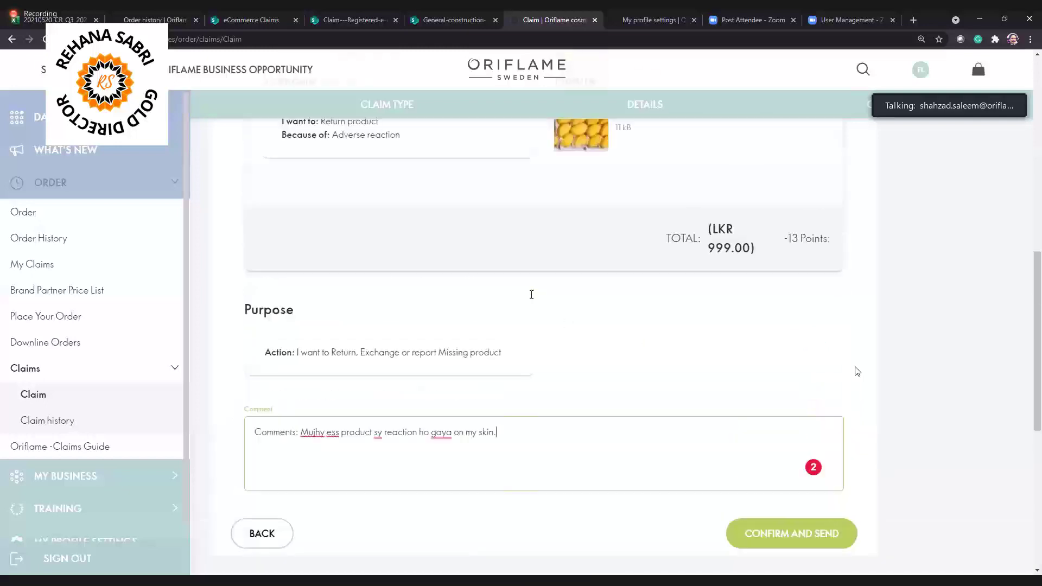
scroll(531, 295, up, 4)
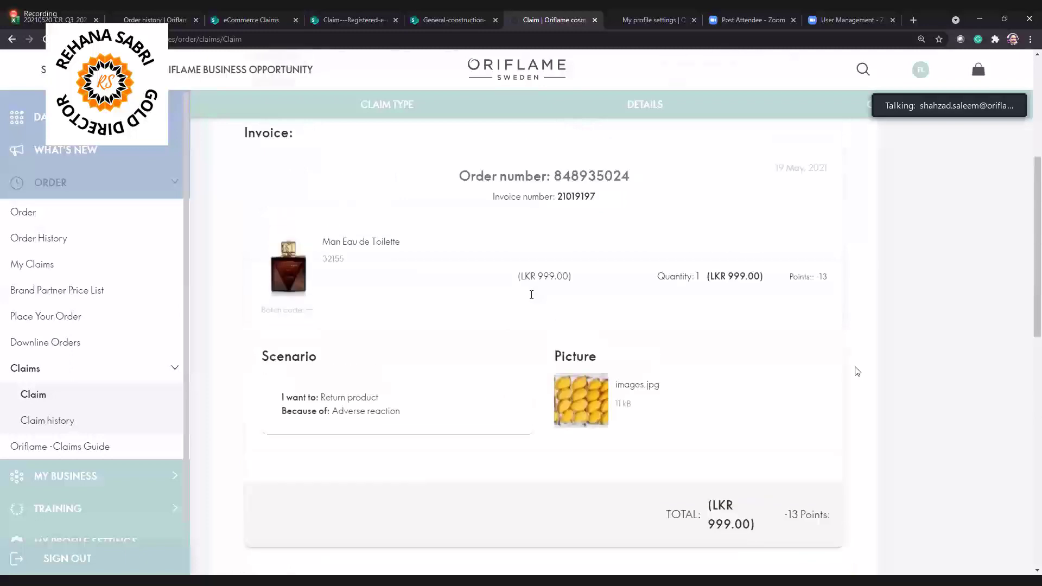
scroll(638, 398, up, 3)
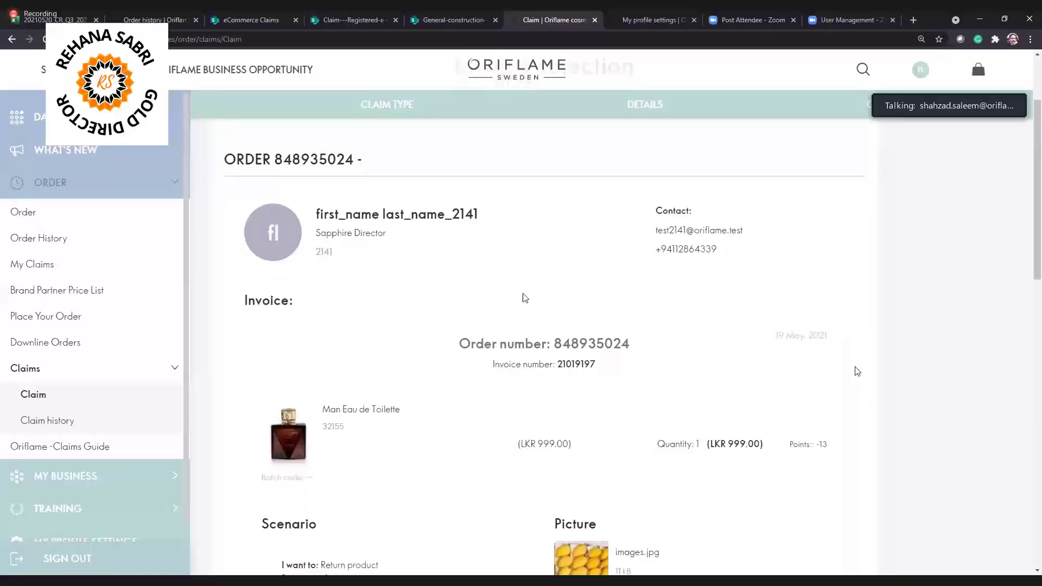
scroll(523, 296, down, 2)
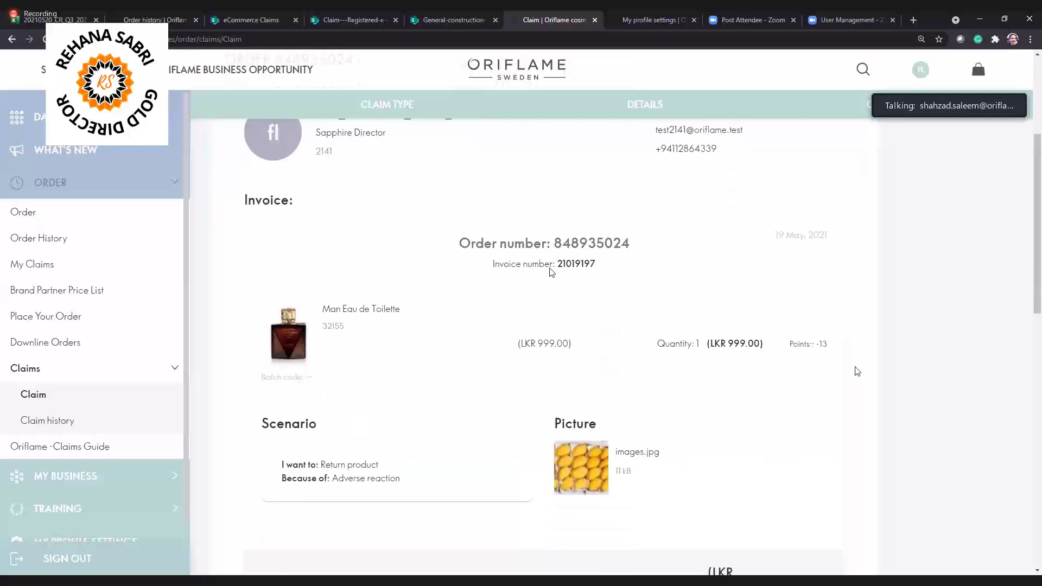
scroll(574, 279, down, 2)
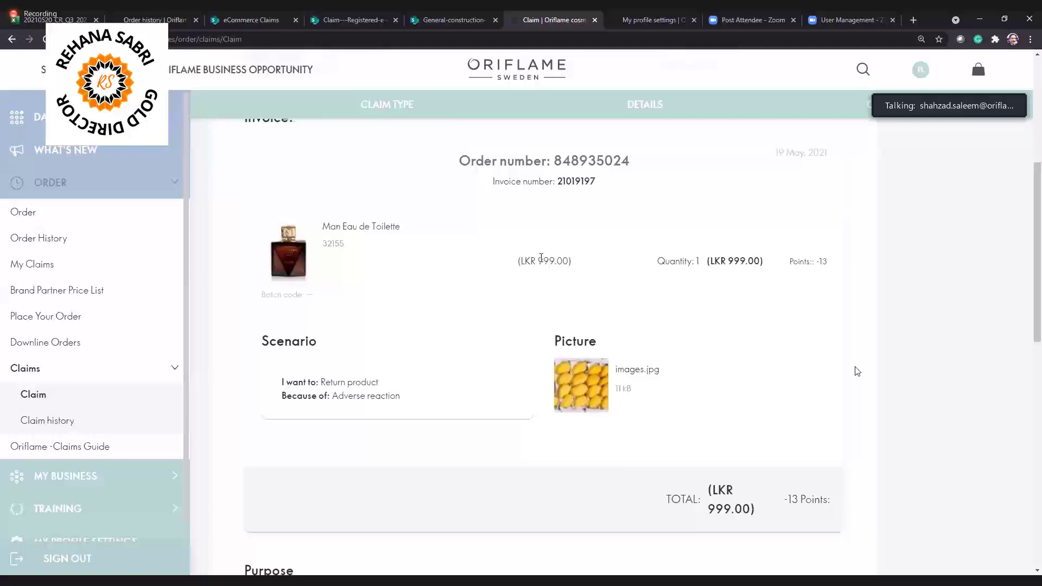
double_click(541, 259)
scroll(423, 361, up, 1)
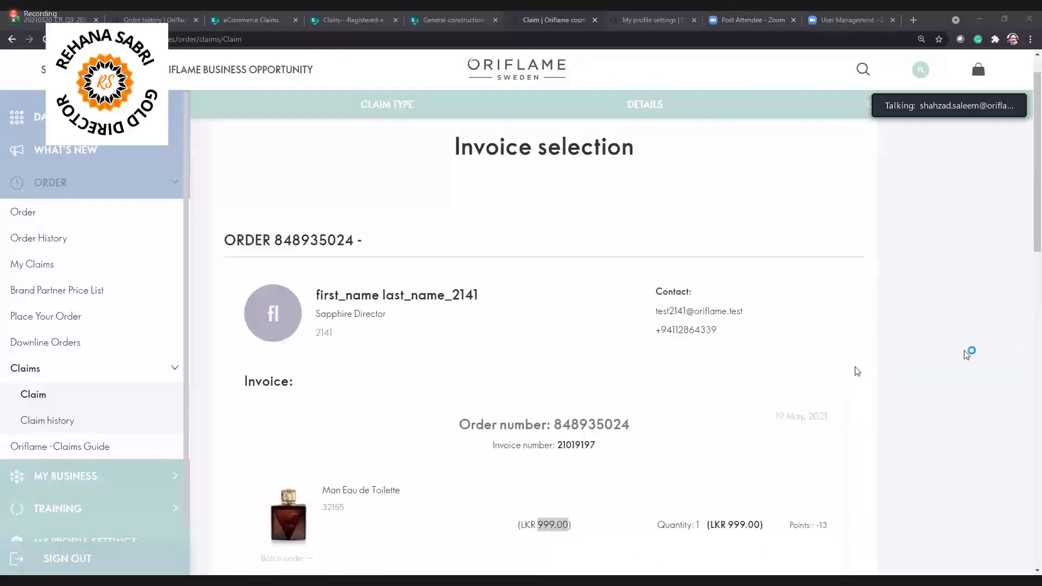
scroll(715, 414, down, 1)
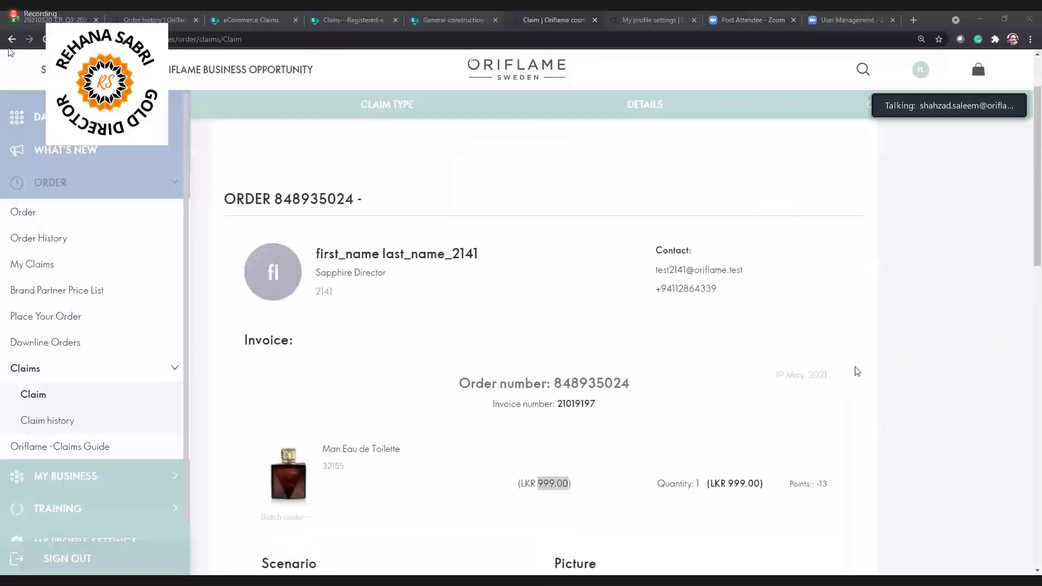
scroll(352, 467, down, 1)
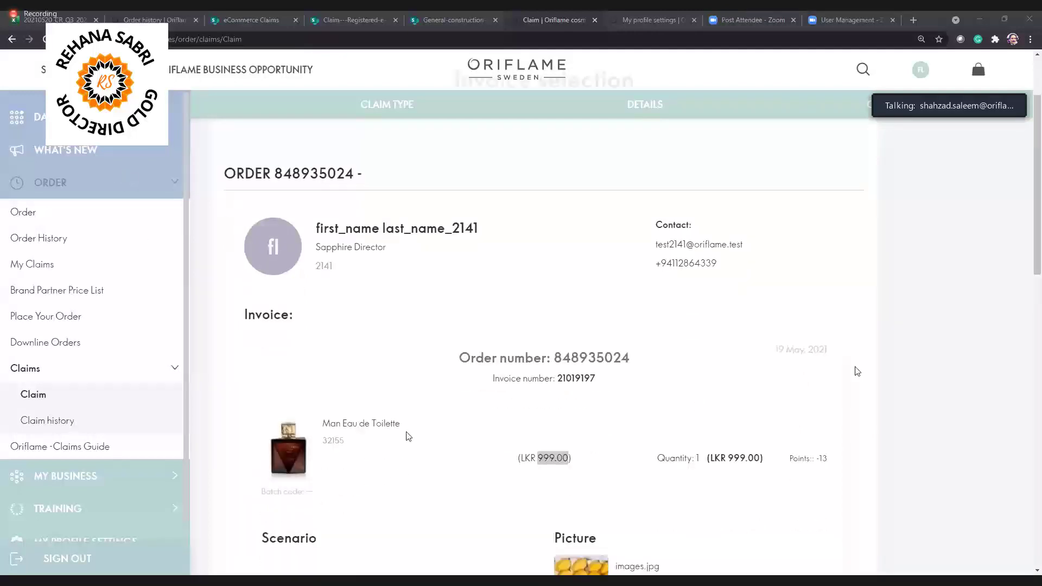
Return from the claim summary to the claim details and set the Man Eau de Toilette return reason to Damaged or defected products.
scroll(407, 436, down, 10)
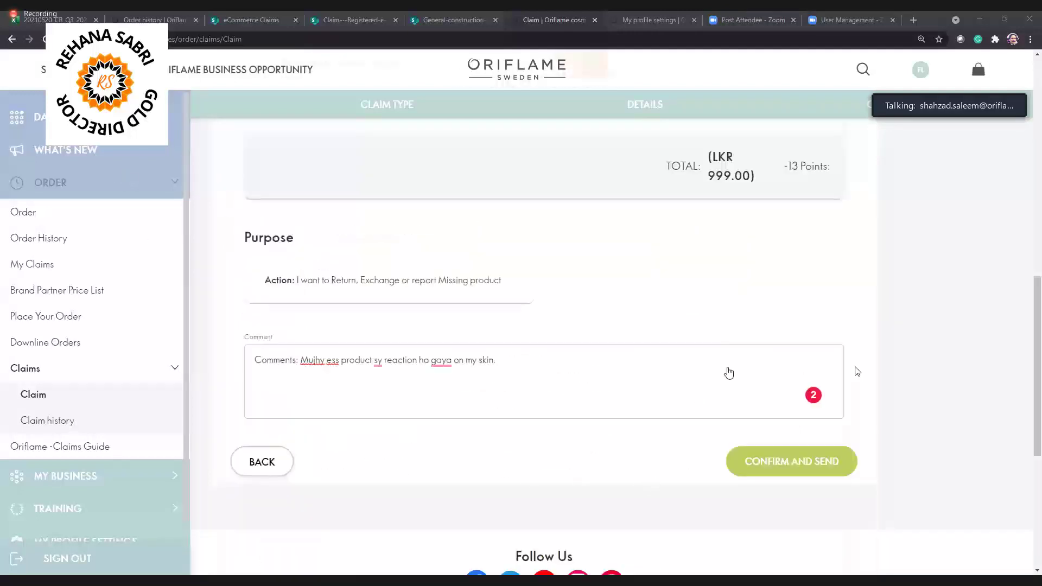
scroll(720, 430, up, 10)
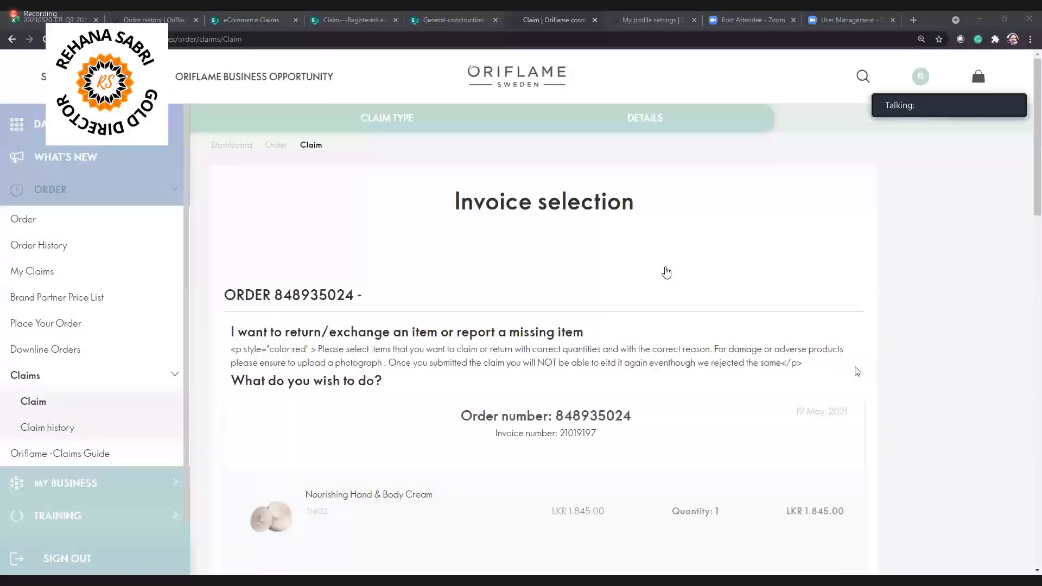
scroll(666, 272, down, 8)
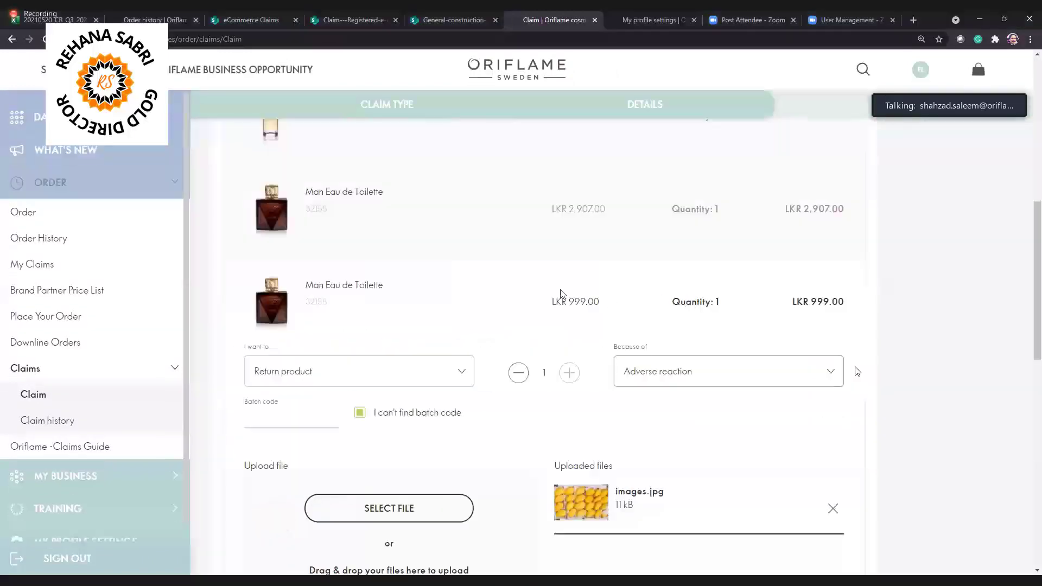
scroll(476, 281, down, 2)
click(694, 275)
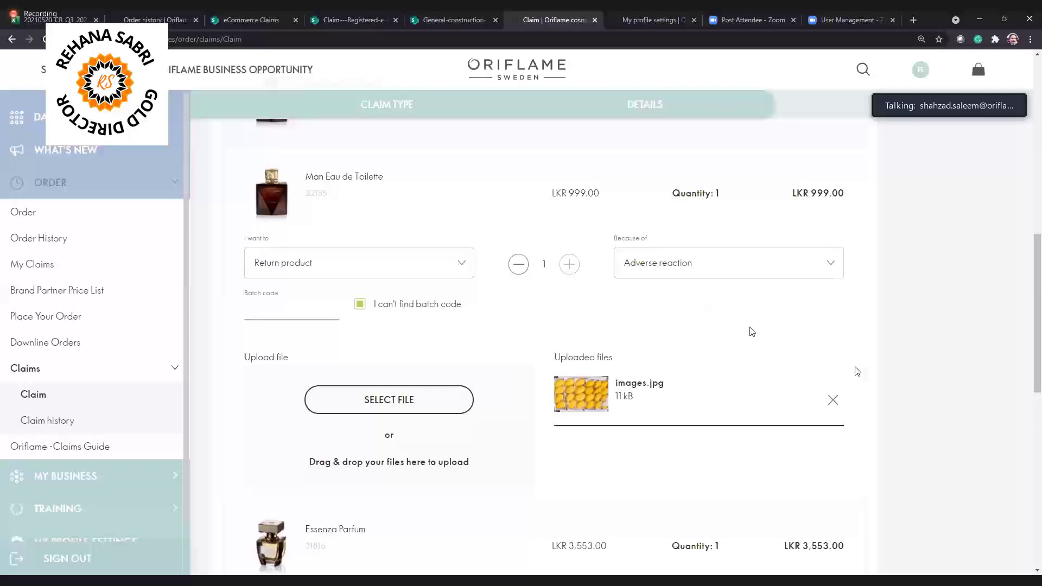
click(705, 285)
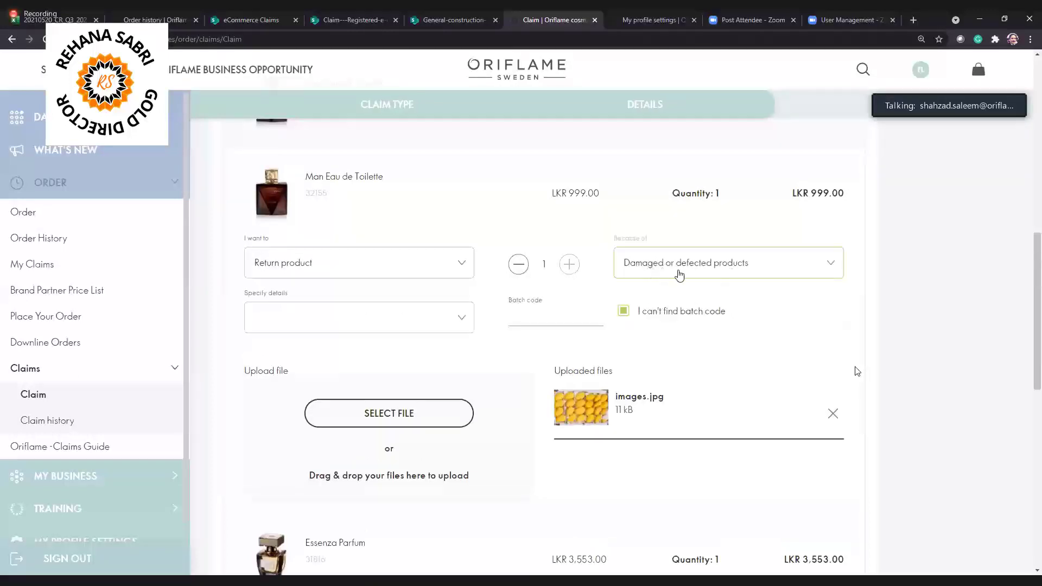
Specify Product content quality issue, then change it to Mechanism problems and view its detail options.
drag(241, 296, 265, 298)
shift+click(464, 323)
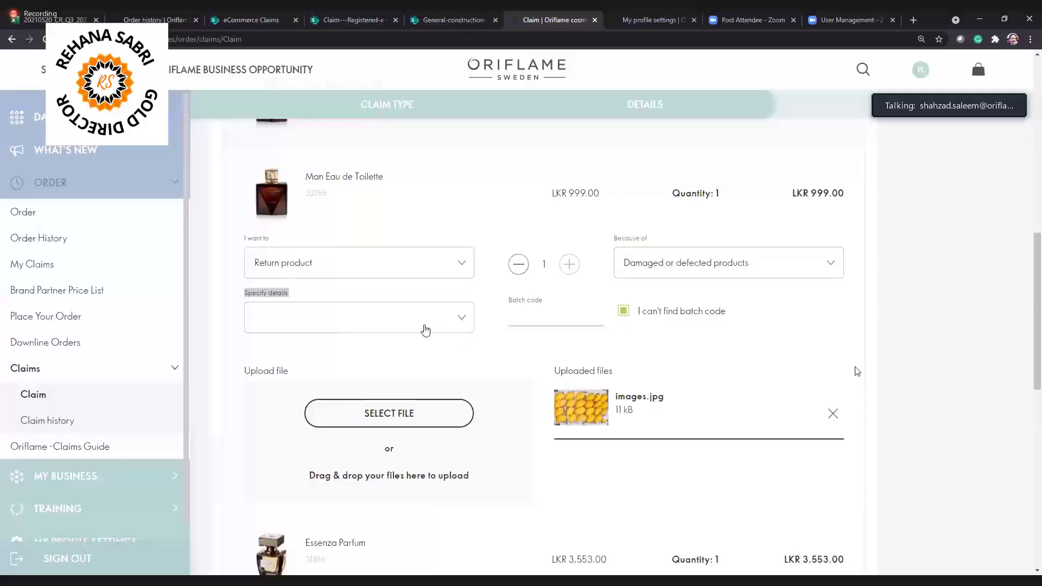
click(309, 326)
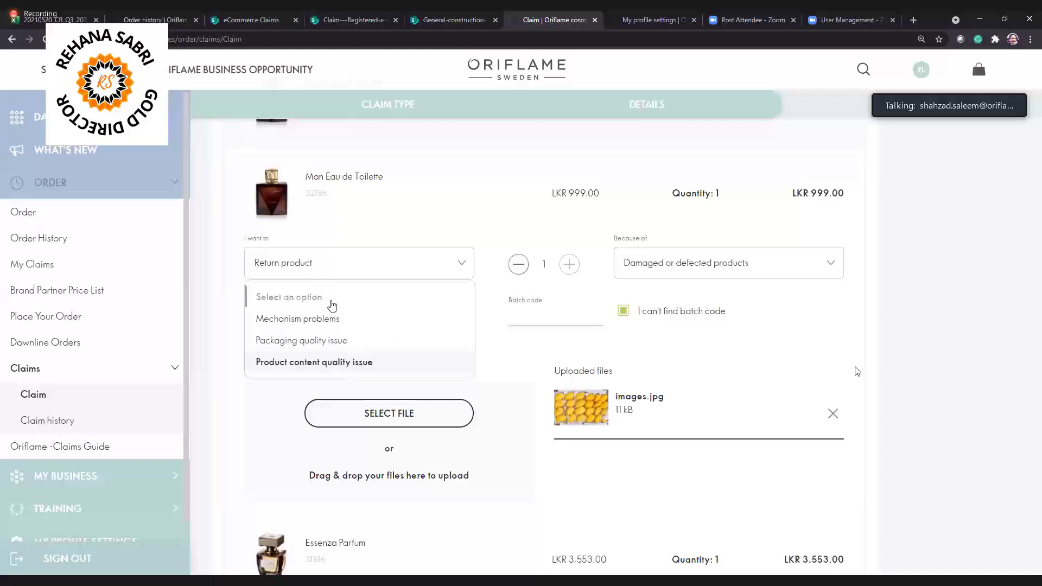
click(320, 284)
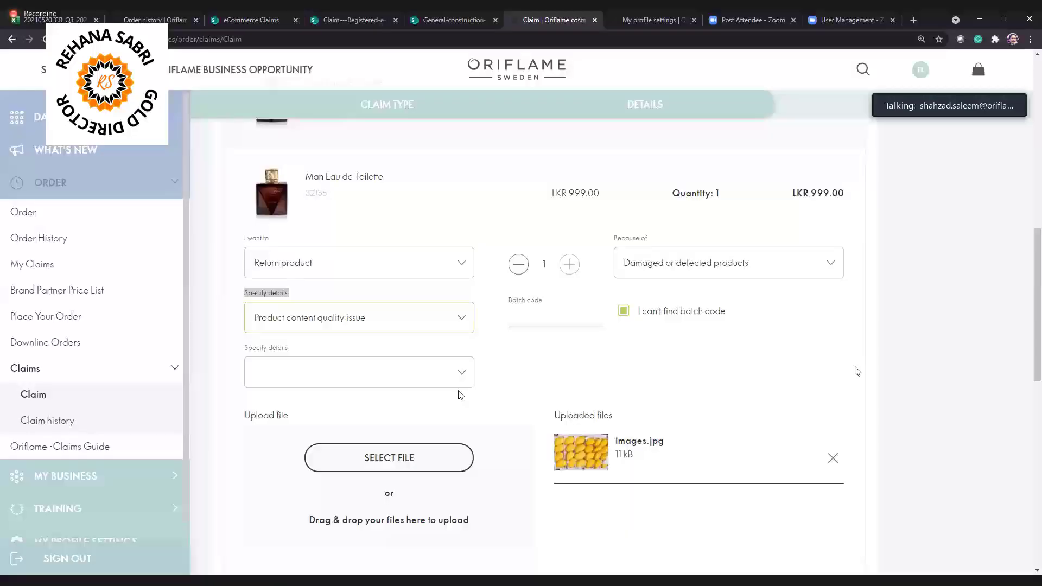
click(317, 329)
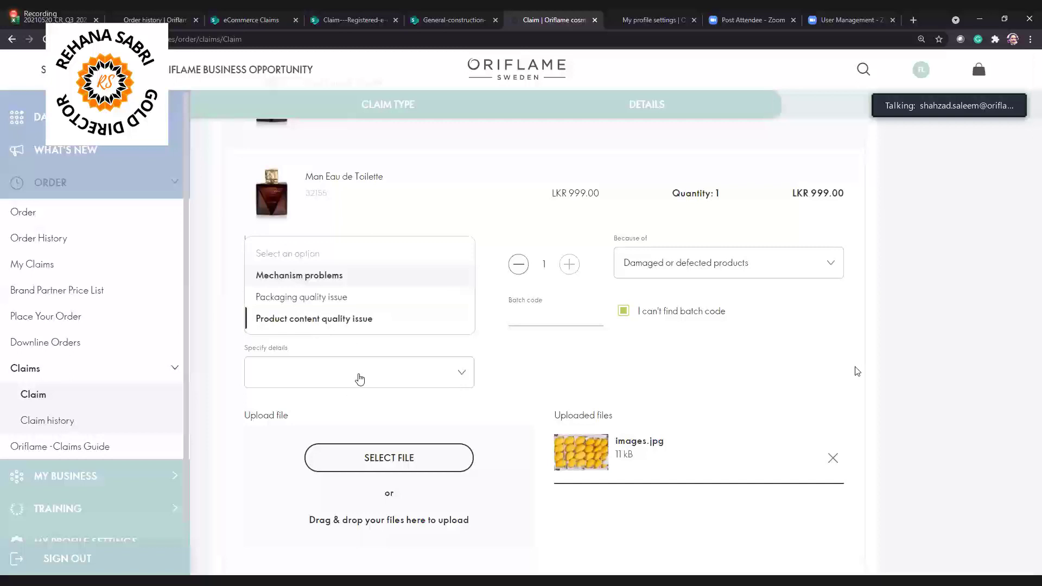
click(296, 382)
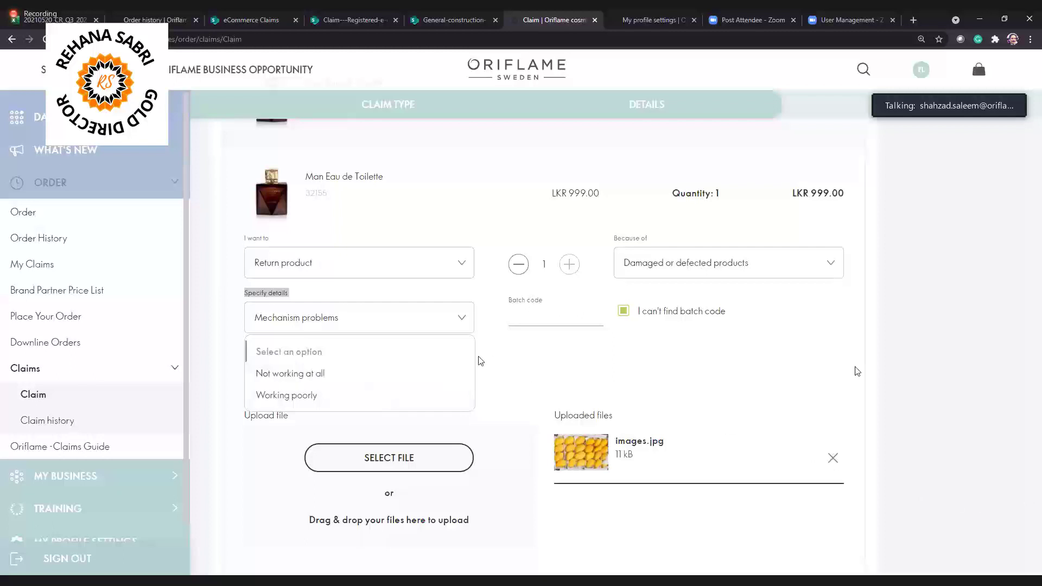
Remove the uploaded images.jpg from the Man Eau de Toilette return and set its issue type to Packaging quality issue.
click(831, 456)
click(832, 459)
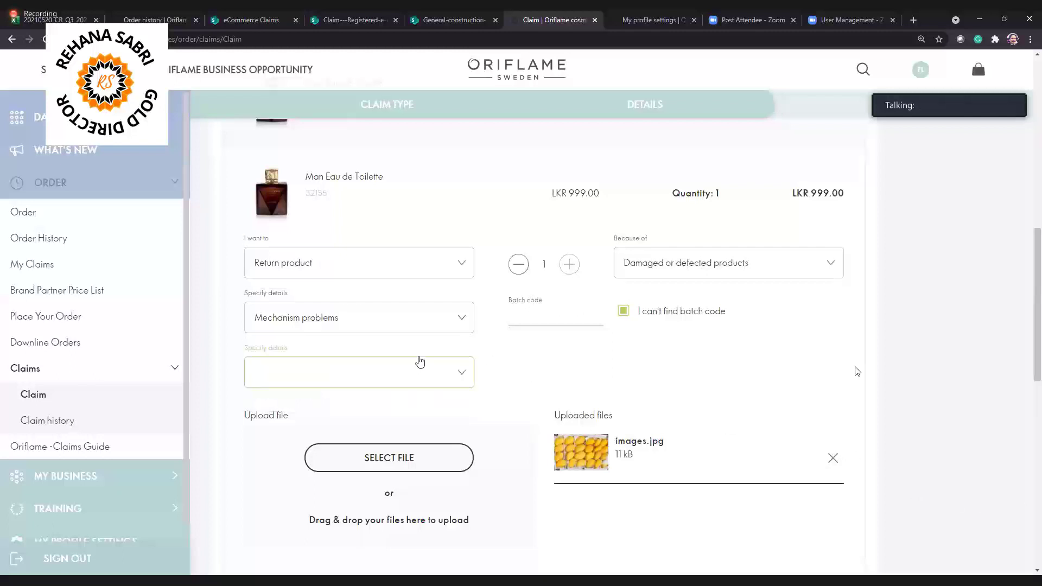
click(384, 338)
key(Return)
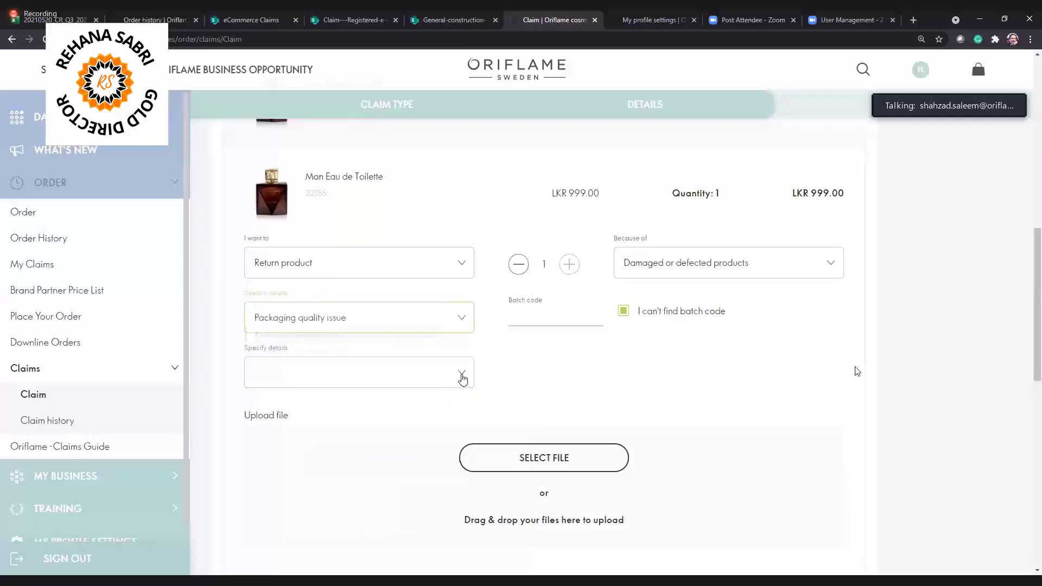
Examine the detail options offered for a packaging quality issue without choosing one.
click(340, 384)
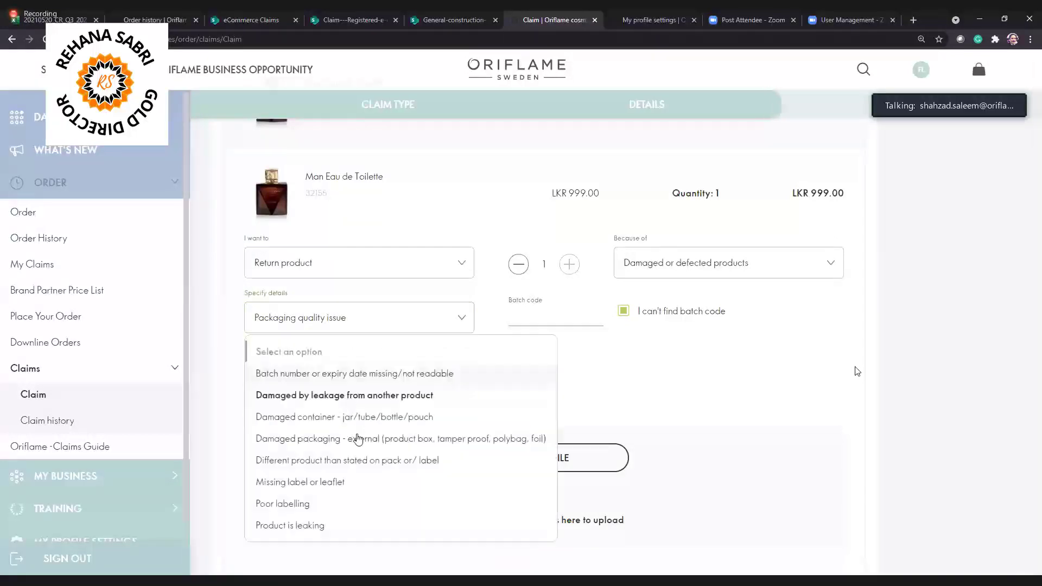
key(Up)
key(Down)
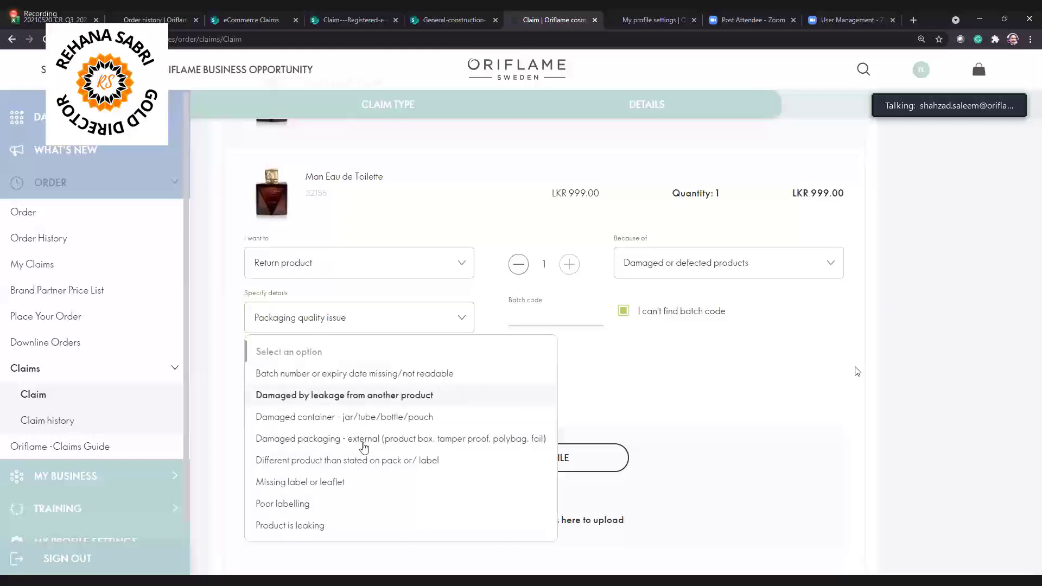
key(Down)
key(Down)
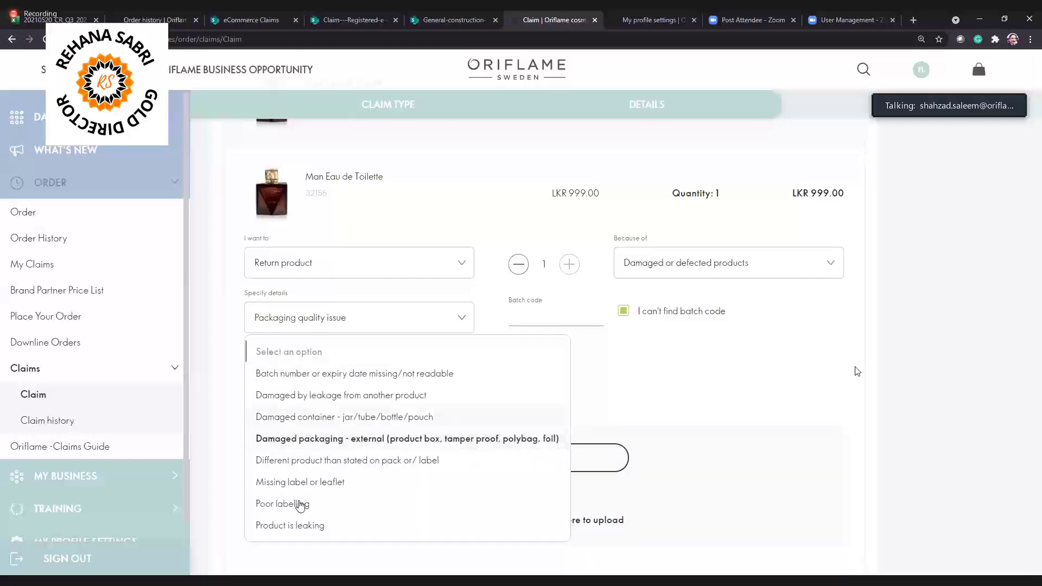
key(Down)
key(Down)
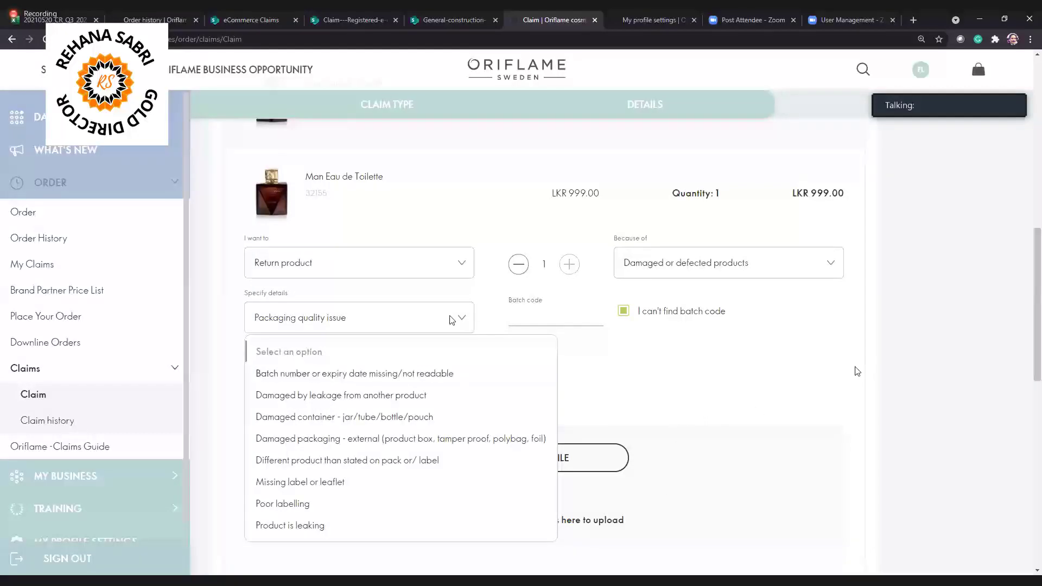
click(449, 321)
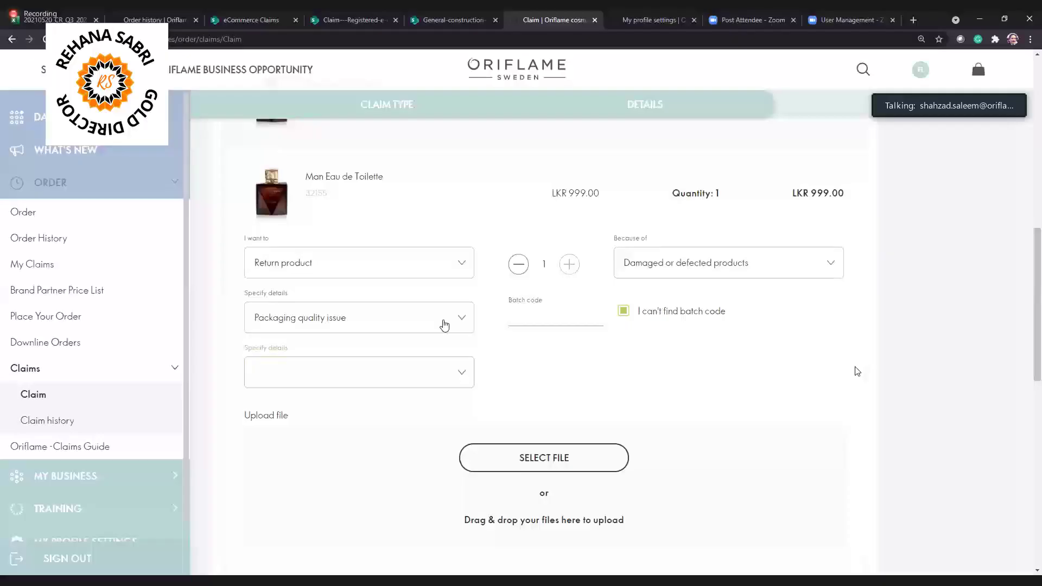
Specify the return details as Product content quality issue with Color variation and upload images.jpg as the photo.
click(340, 326)
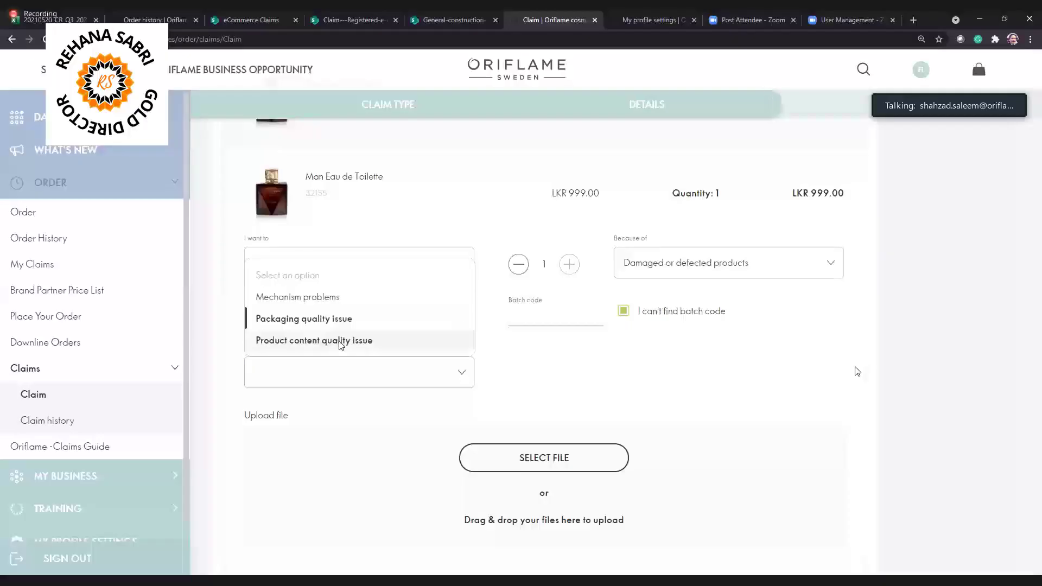
click(395, 342)
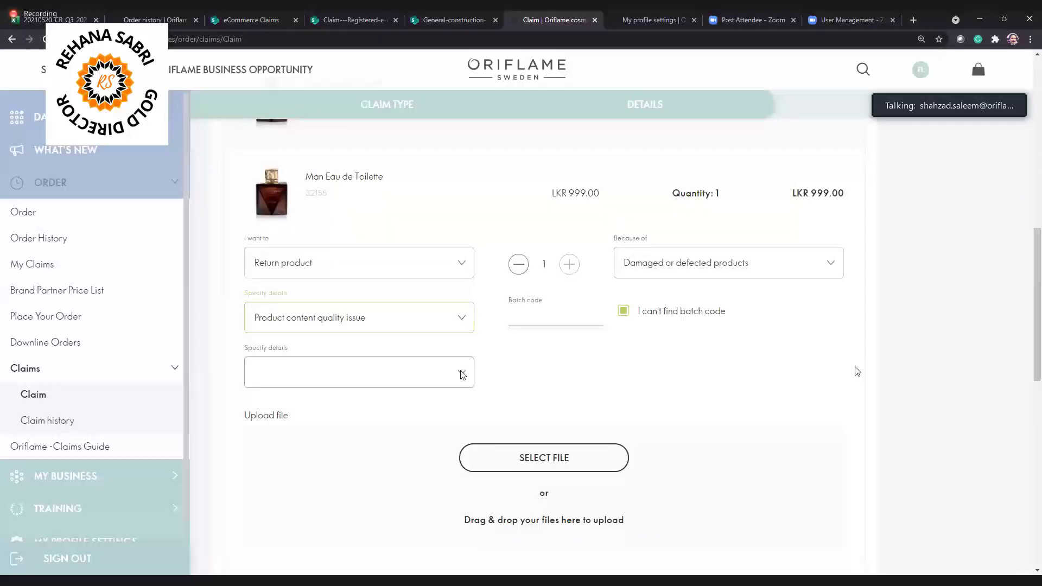
click(463, 375)
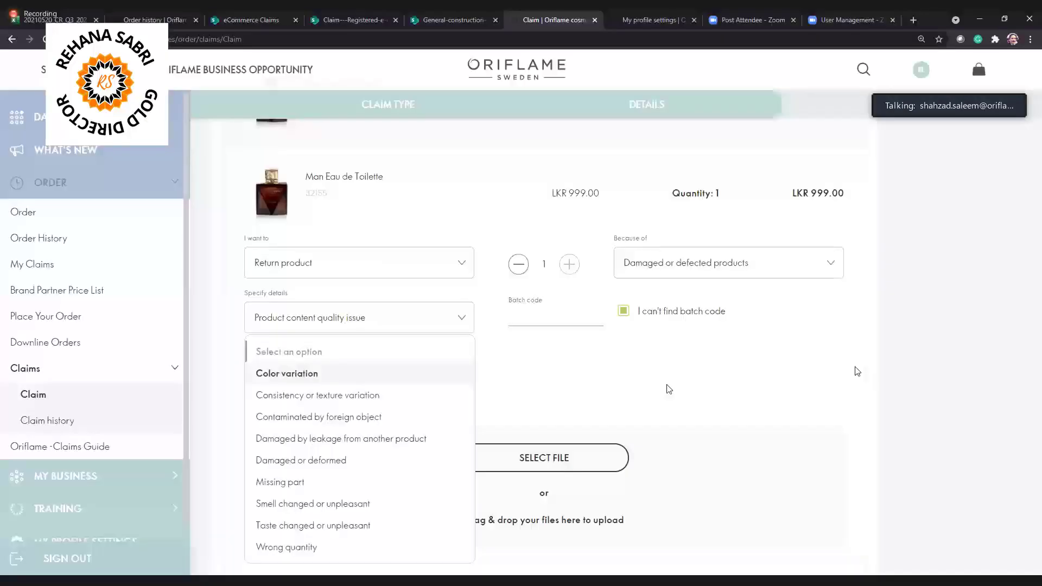
click(287, 373)
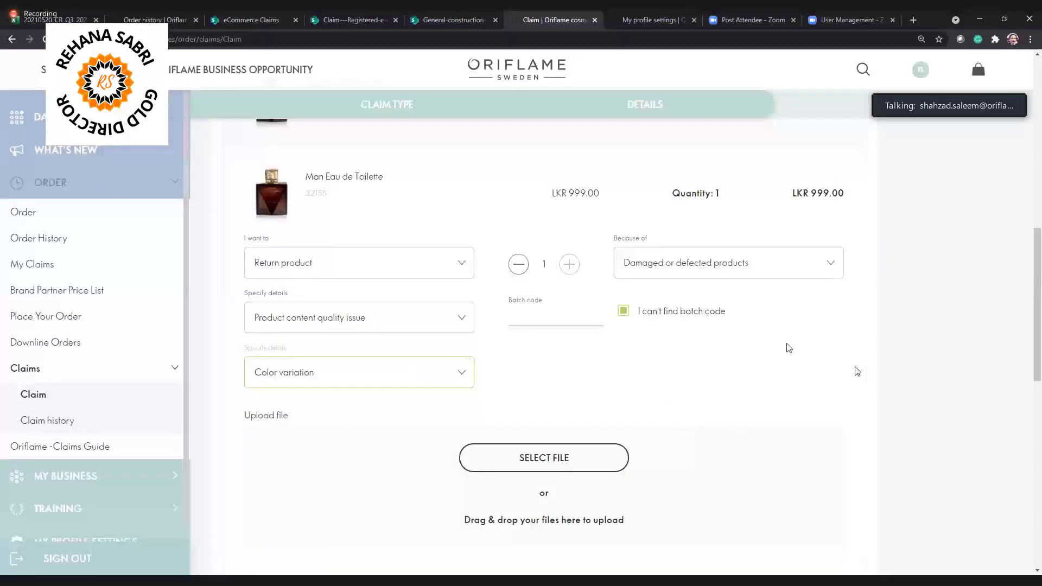
click(586, 466)
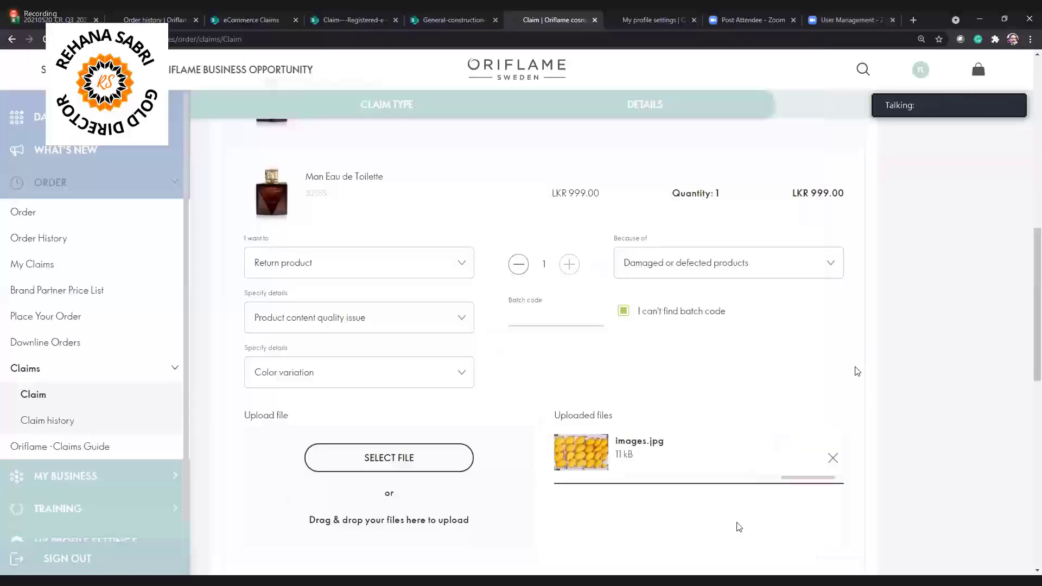
Change the Man Eau de Toilette claim to Exchange product with Adverse reaction as the reason.
scroll(739, 526, down, 4)
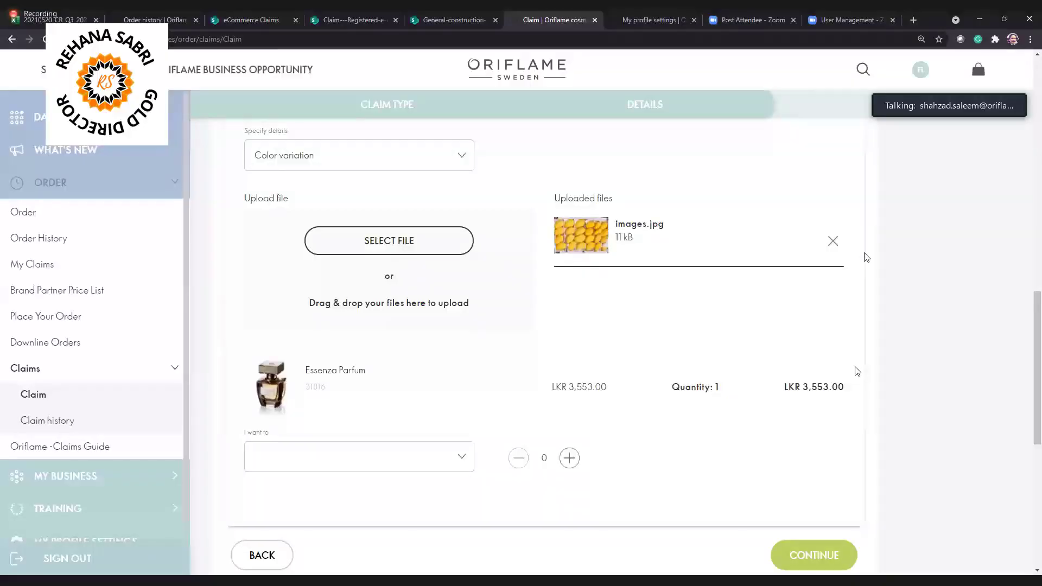
scroll(756, 202, up, 4)
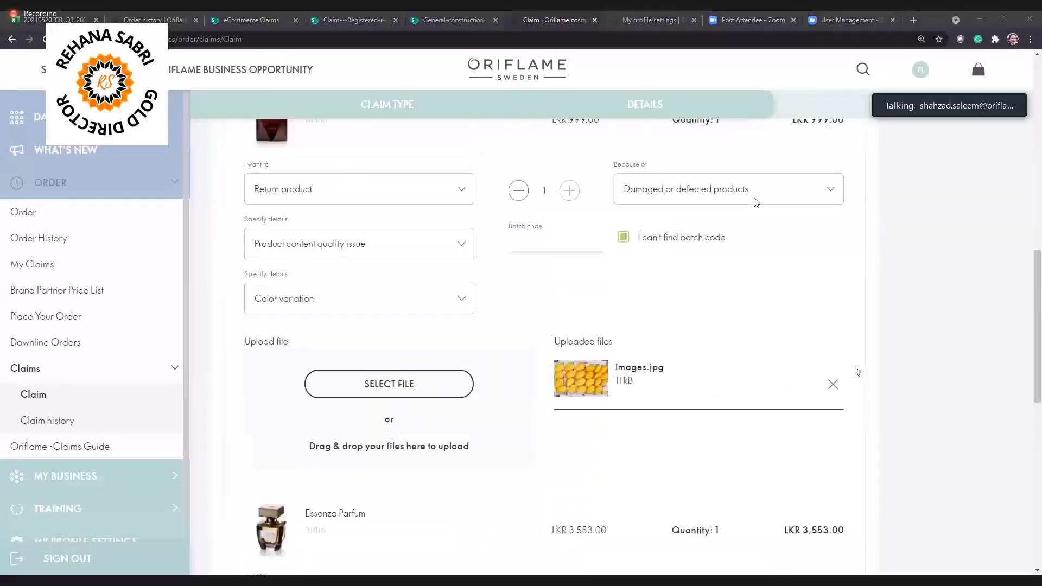
scroll(756, 202, up, 1)
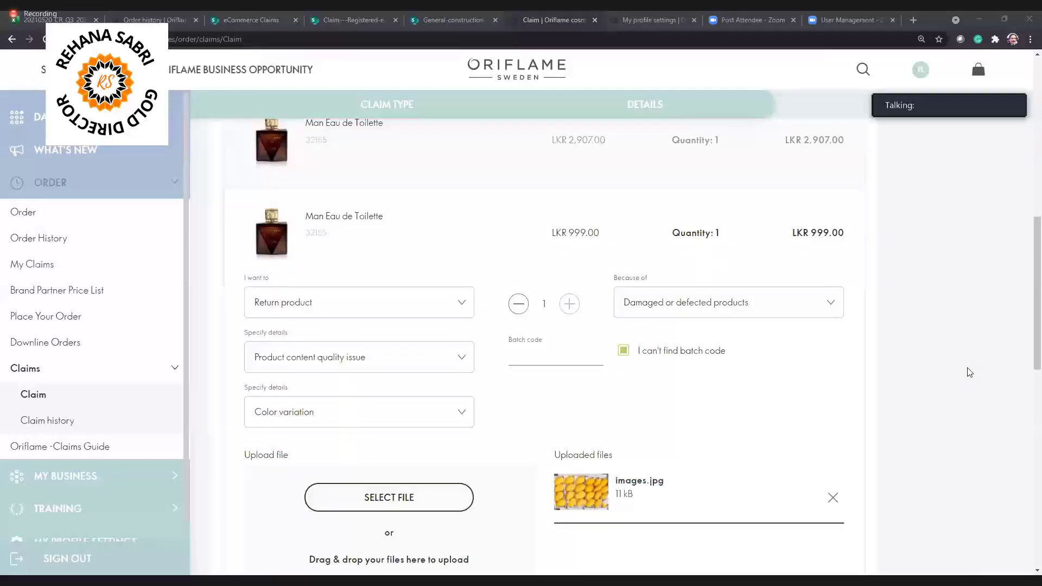
mouse_move(910, 249)
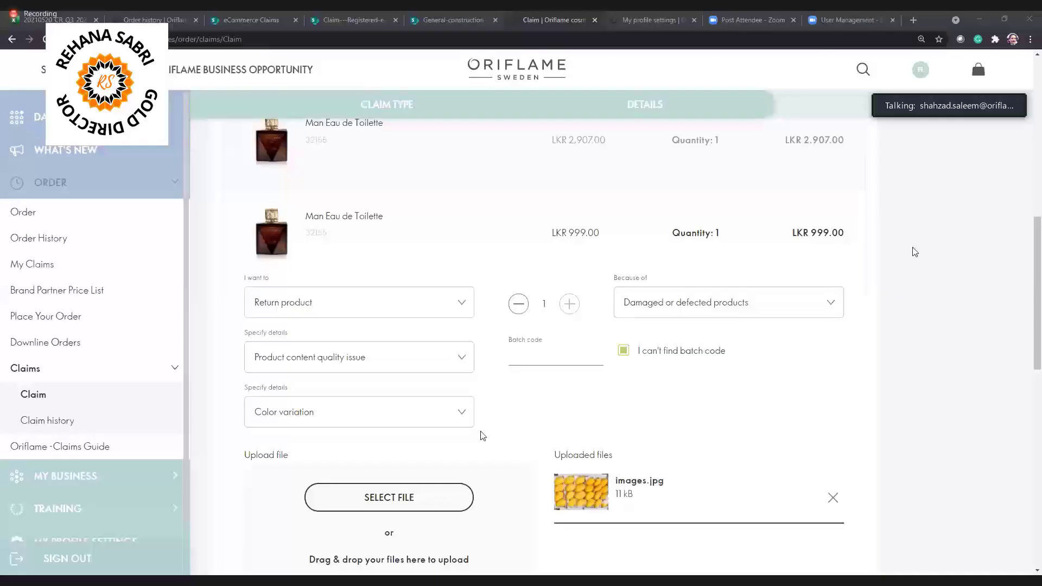
click(461, 304)
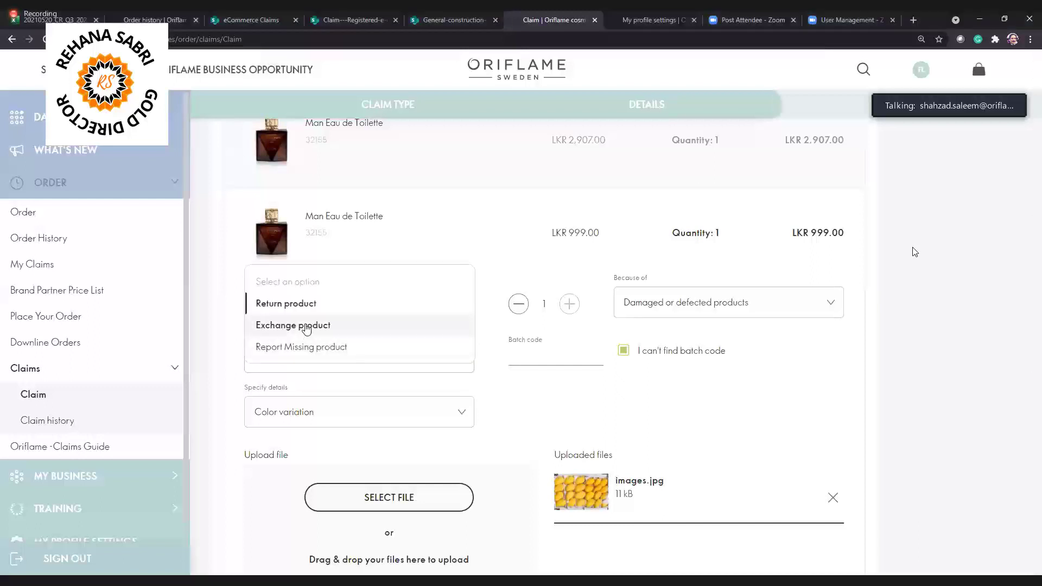
click(306, 327)
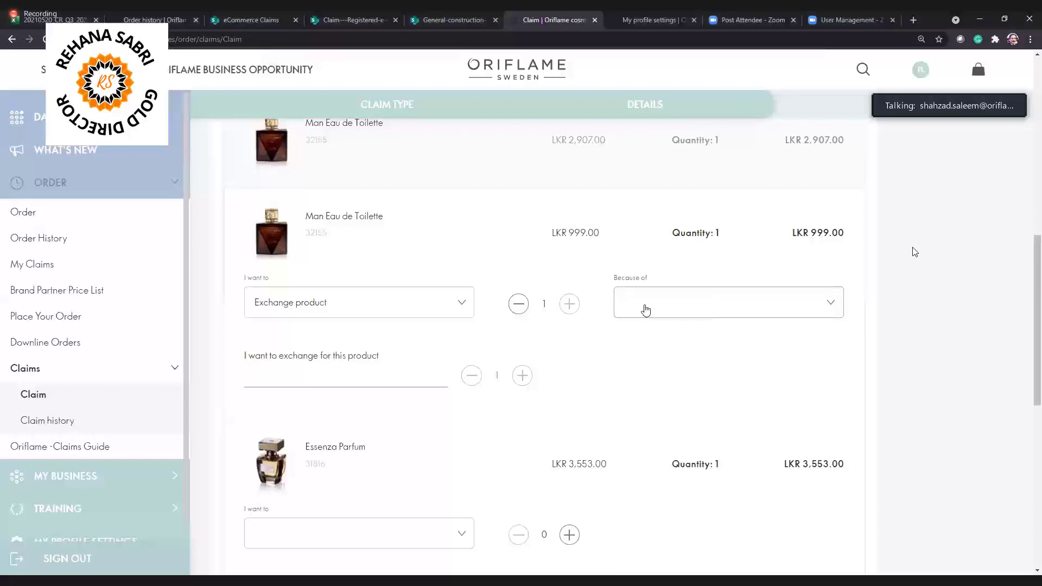
click(720, 309)
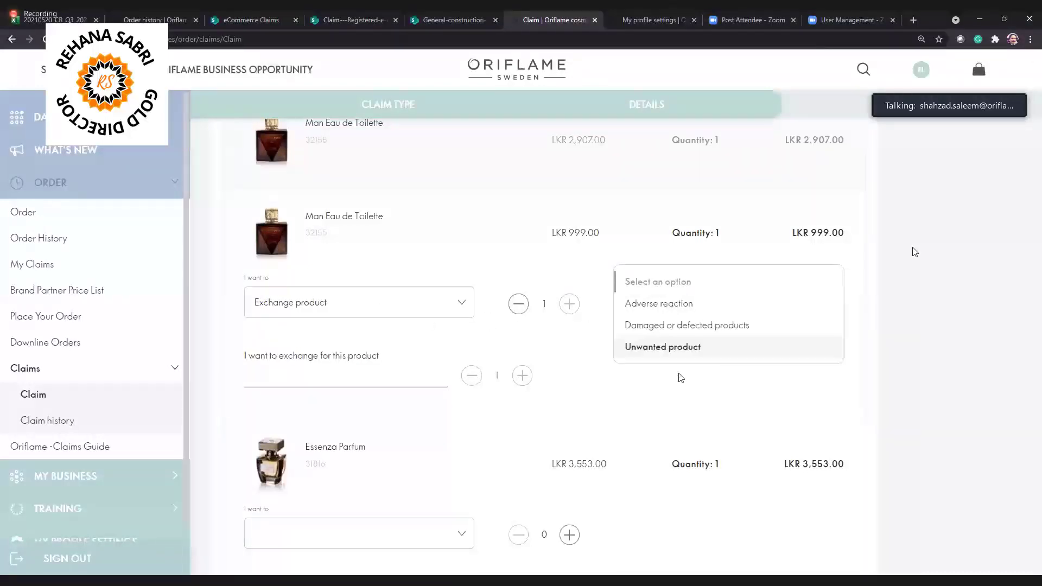
click(681, 348)
click(663, 318)
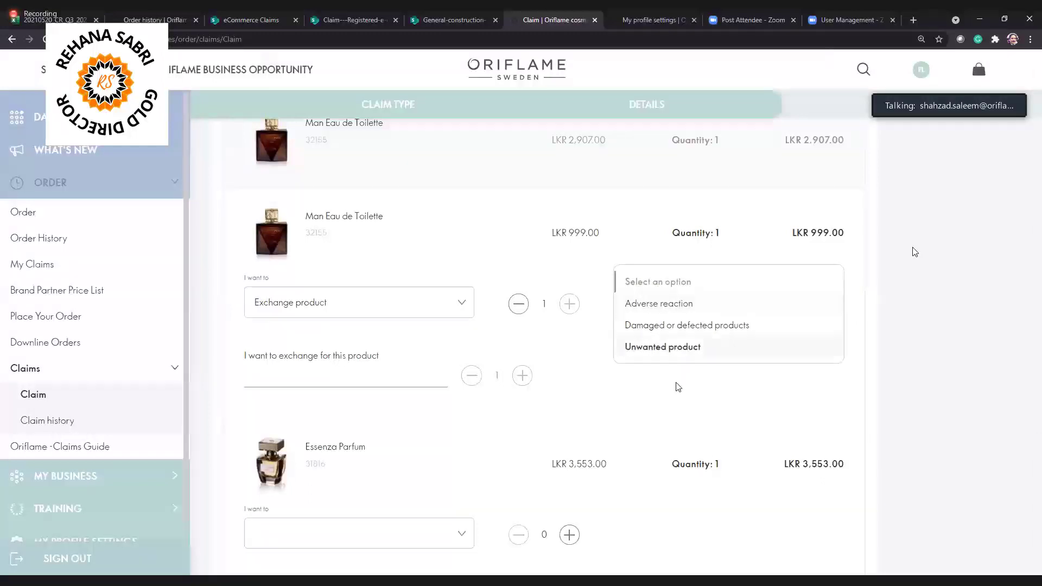
click(672, 305)
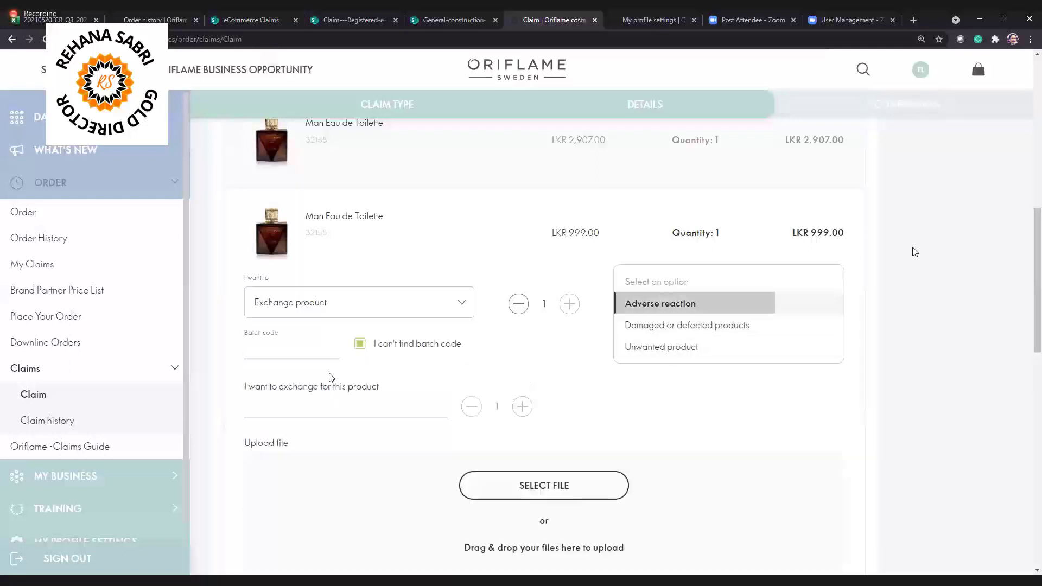
Choose 1276 - Protecting Balm as the product to receive in exchange and set its quantity to 2.
click(318, 346)
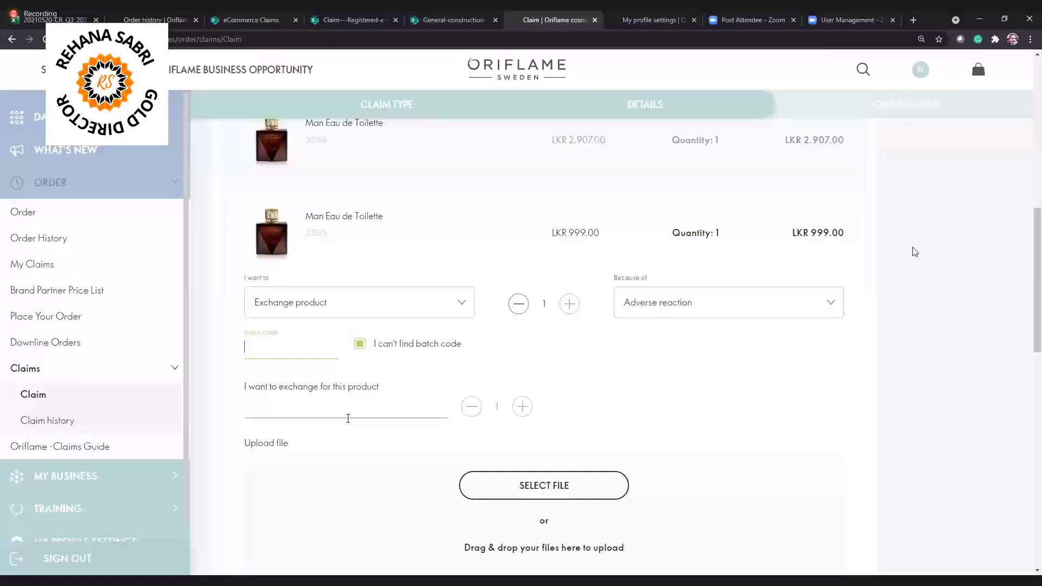
click(347, 415)
click(347, 415)
text(1276)
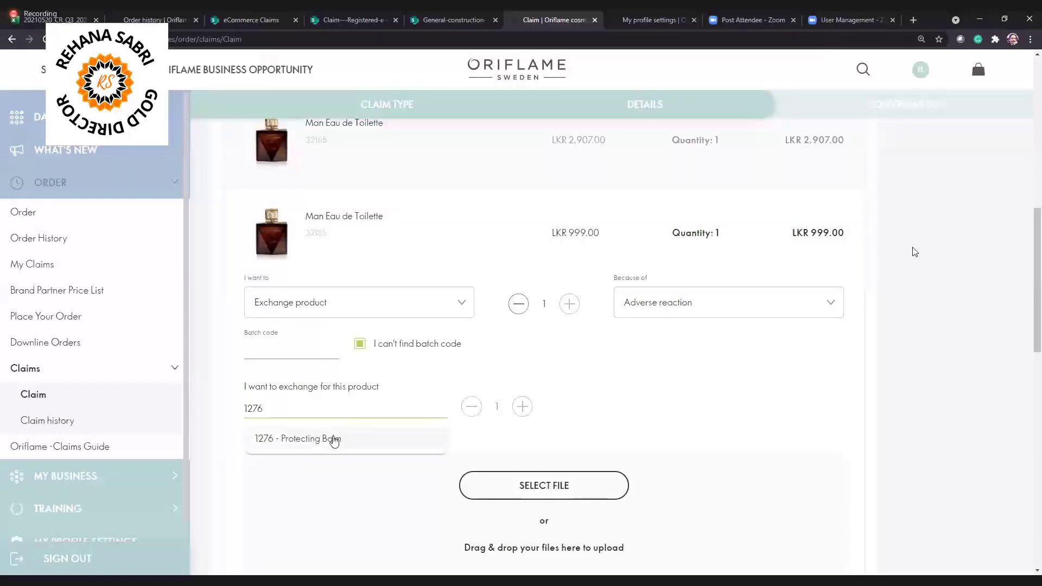
click(333, 435)
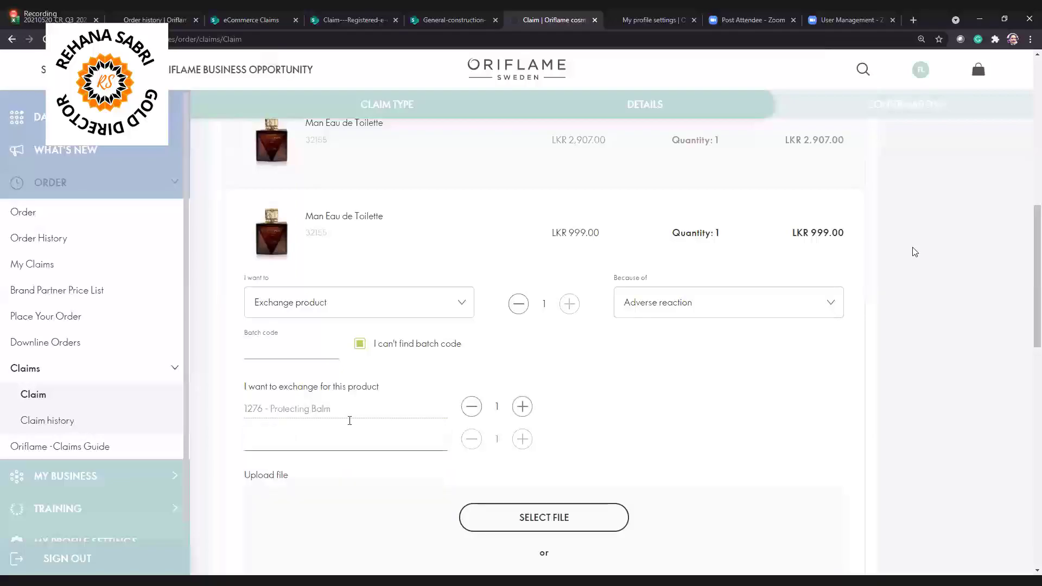
click(522, 412)
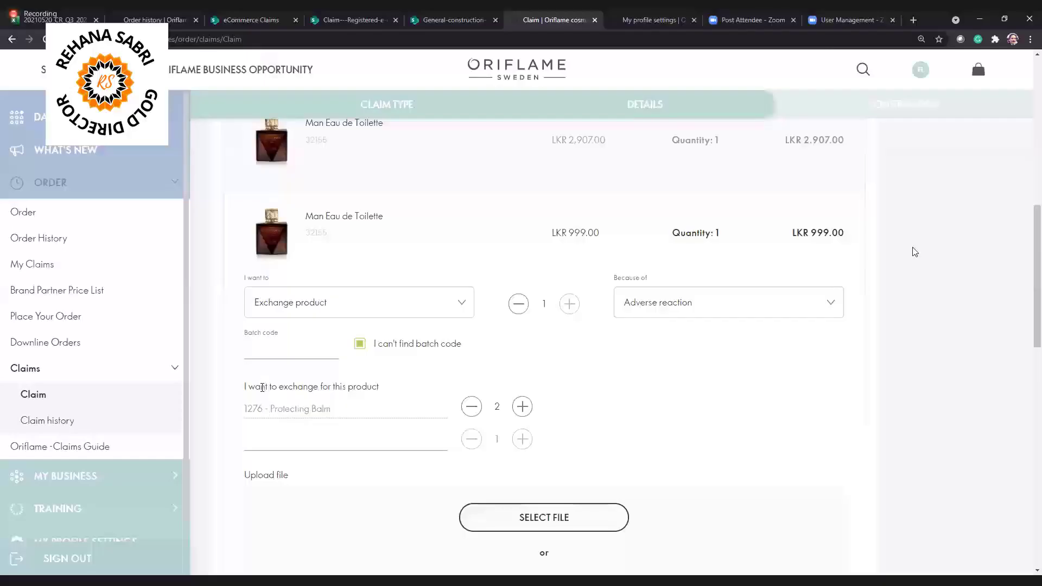
Upload images.jpg as the photo for the Man Eau de Toilette exchange claim.
triple_click(262, 387)
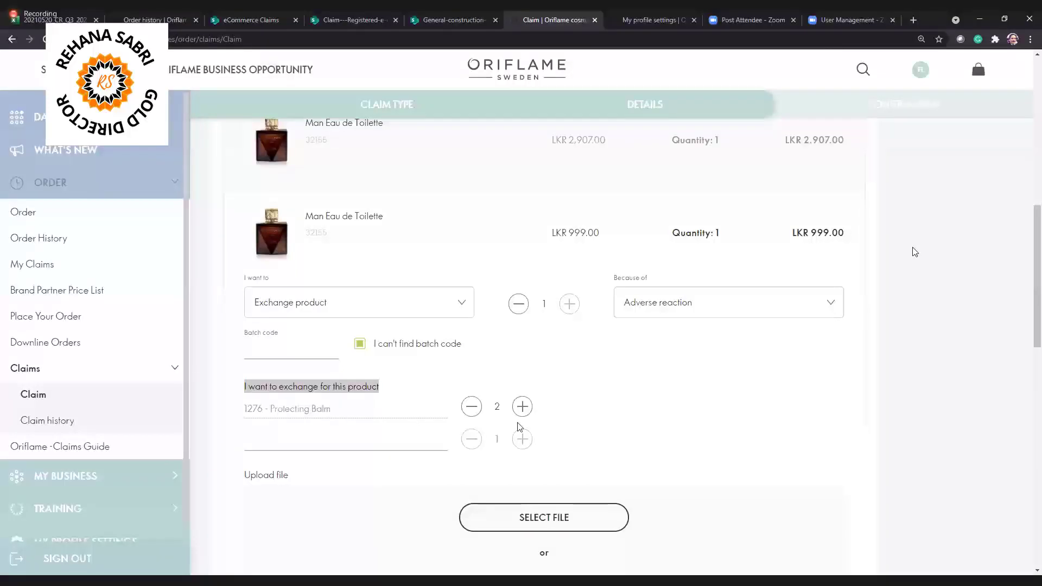
click(406, 451)
scroll(549, 472, down, 2)
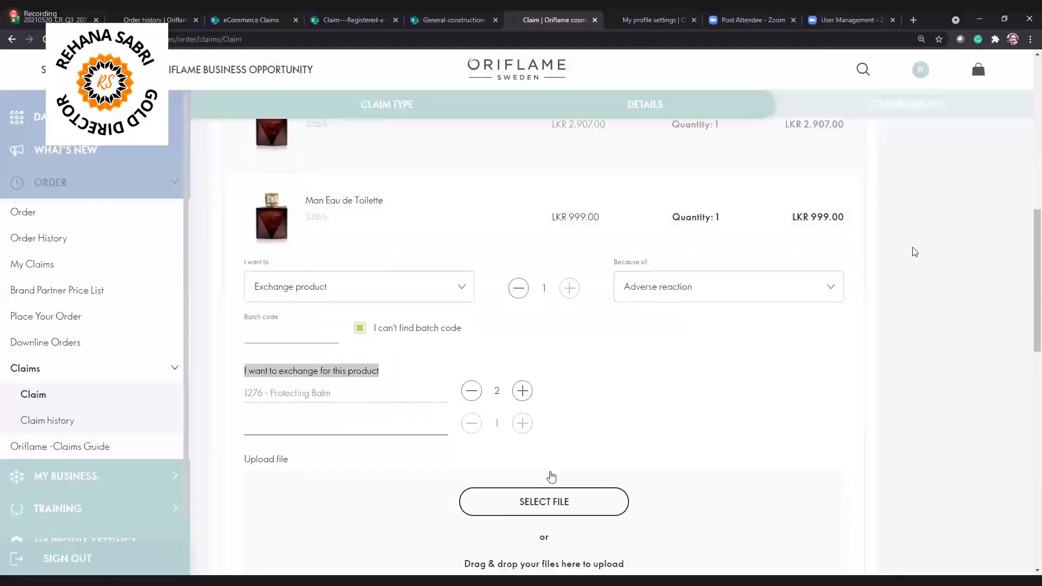
click(541, 448)
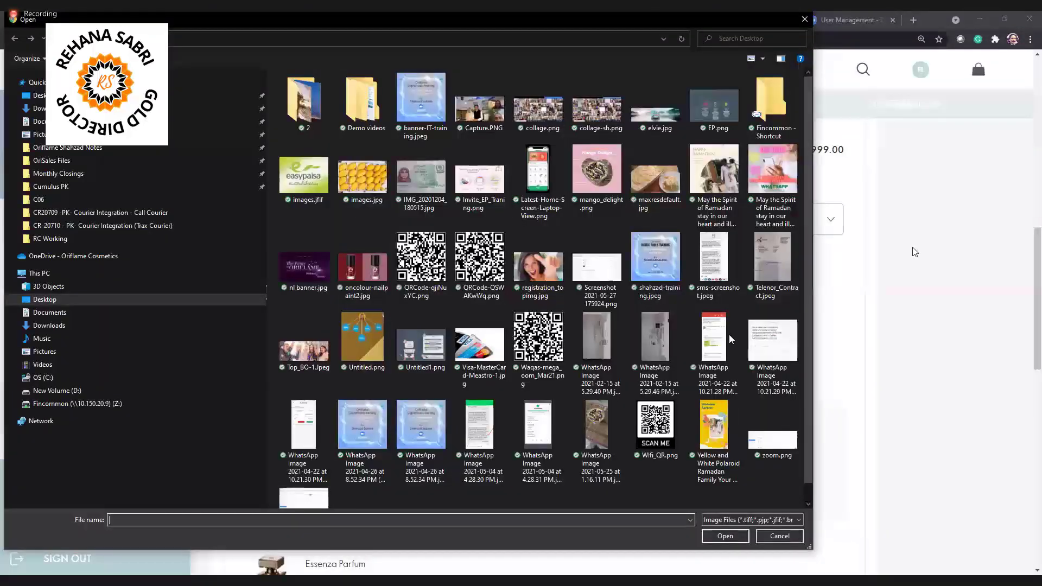
text(images.jpg)
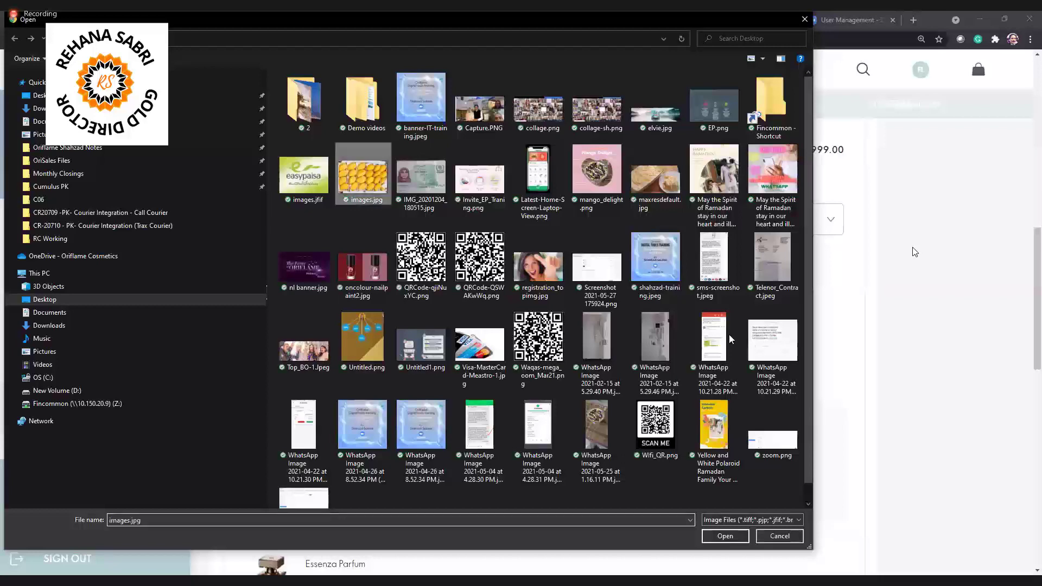
key(Return)
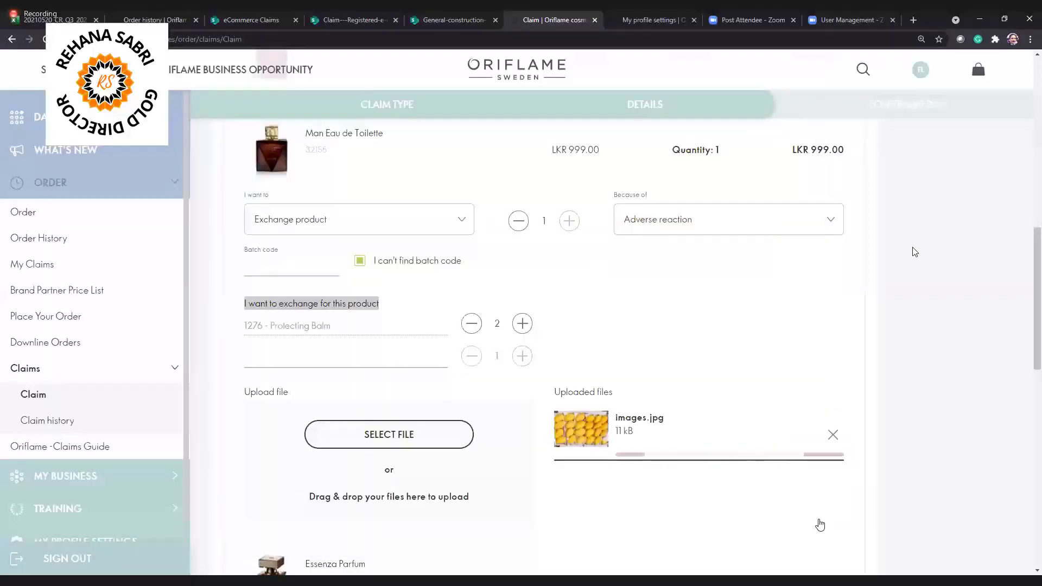
Continue to the claim confirmation and review the points, exchanged product, delivery choice and comment without sending.
scroll(821, 524, down, 2)
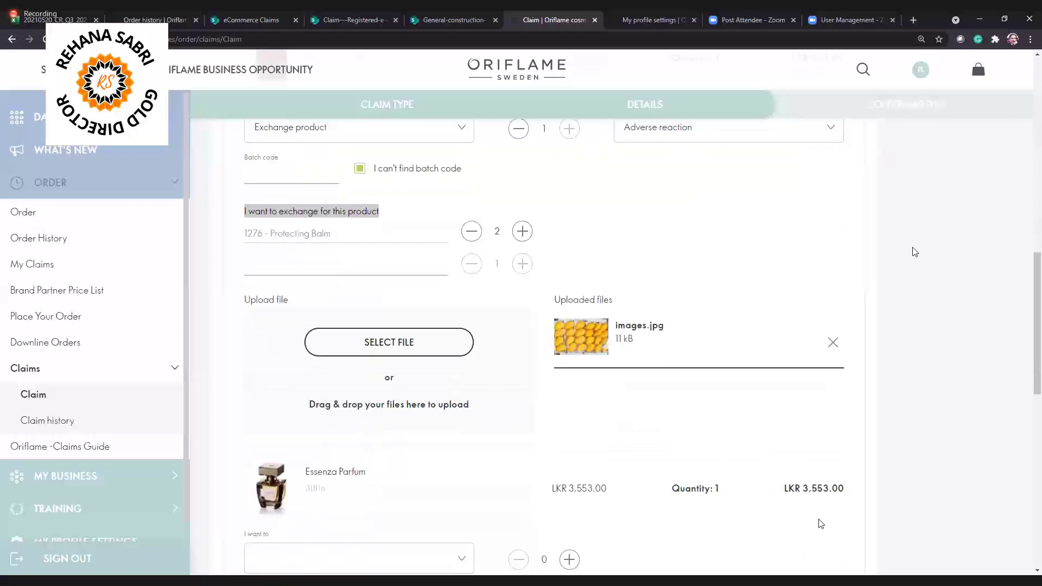
scroll(821, 523, down, 5)
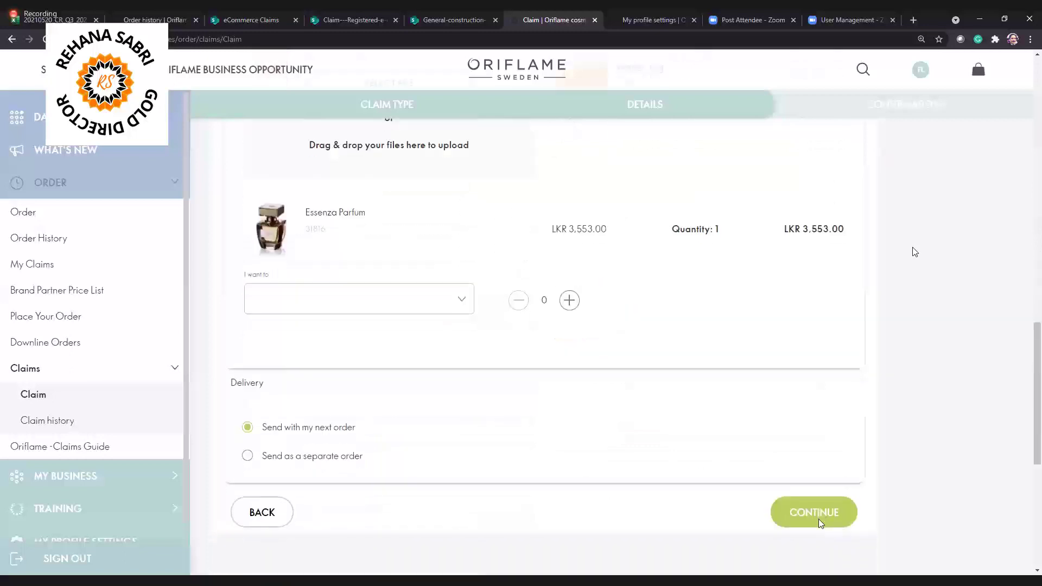
click(818, 519)
scroll(363, 246, down, 6)
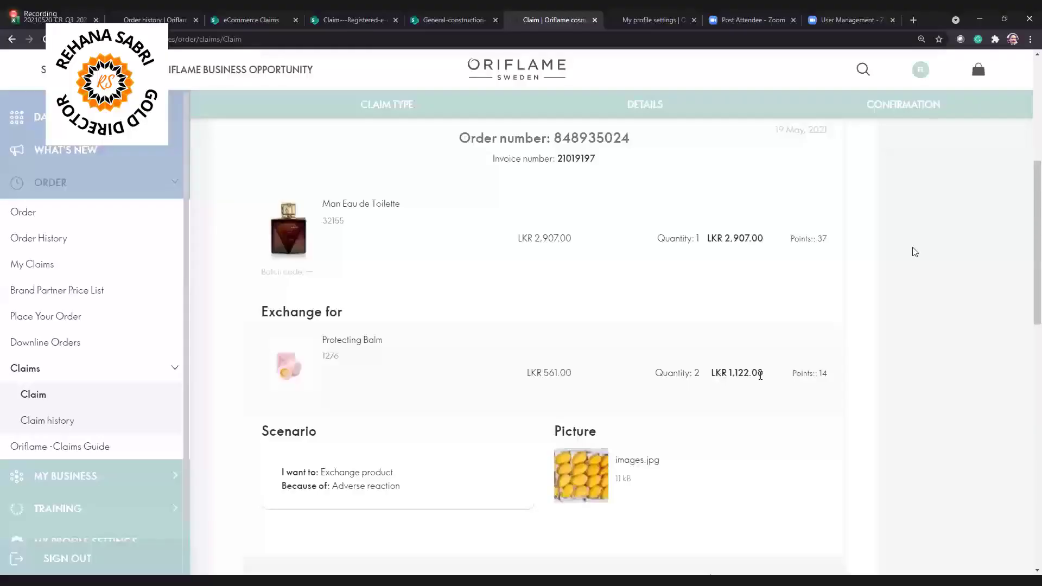
double_click(821, 238)
double_click(822, 380)
scroll(629, 449, down, 5)
scroll(628, 444, down, 4)
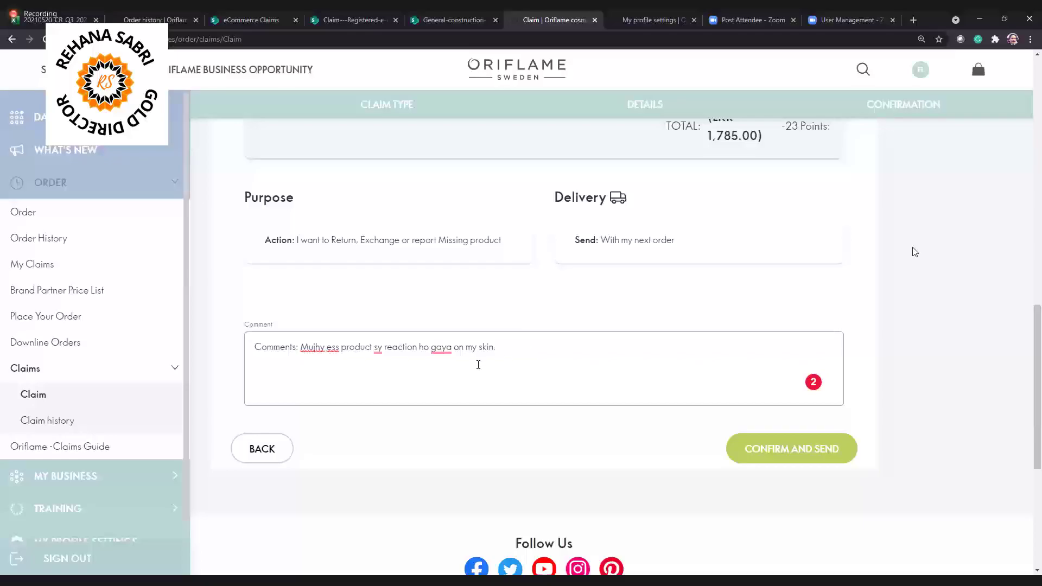
click(478, 364)
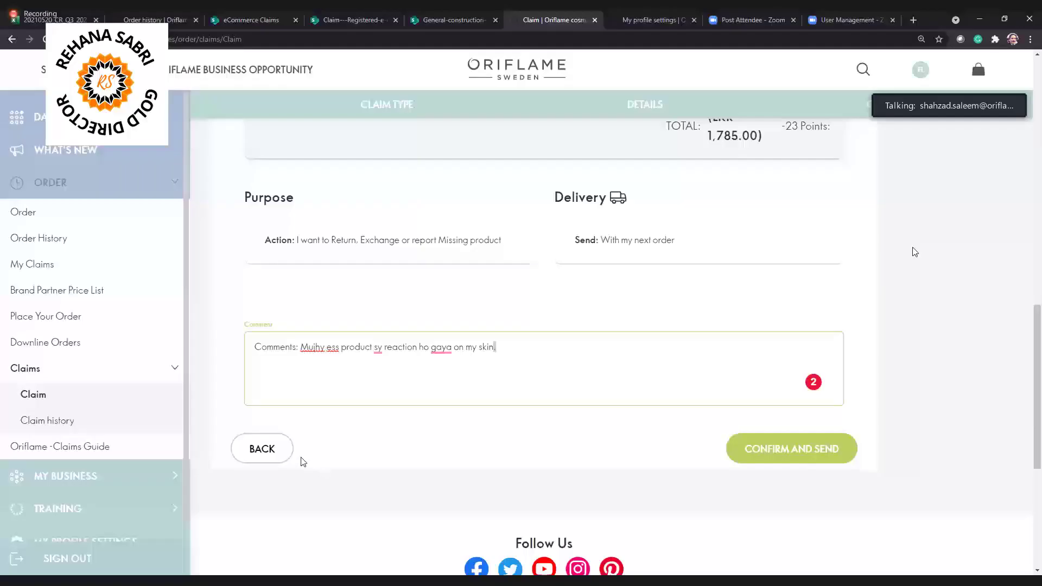
Return to the claim details and change the Man Eau de Toilette exchange reason to Damaged or defected products.
click(262, 449)
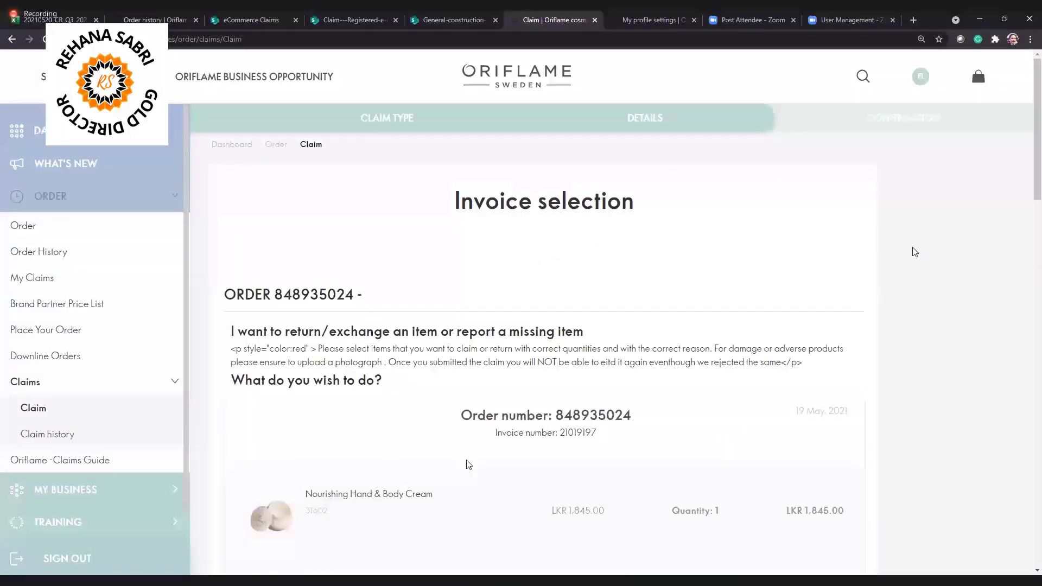
scroll(469, 464, down, 5)
scroll(749, 293, down, 4)
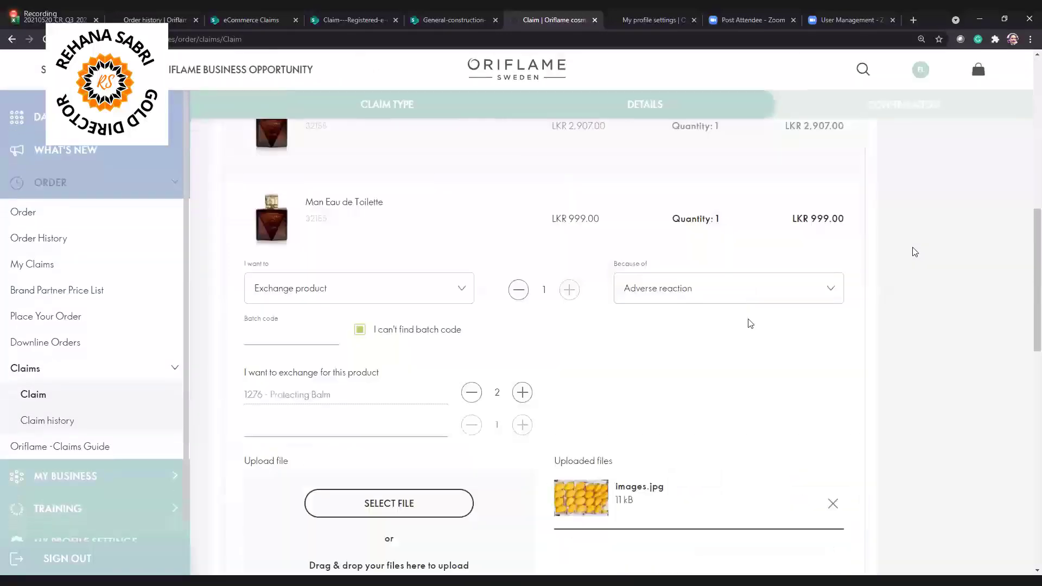
click(749, 322)
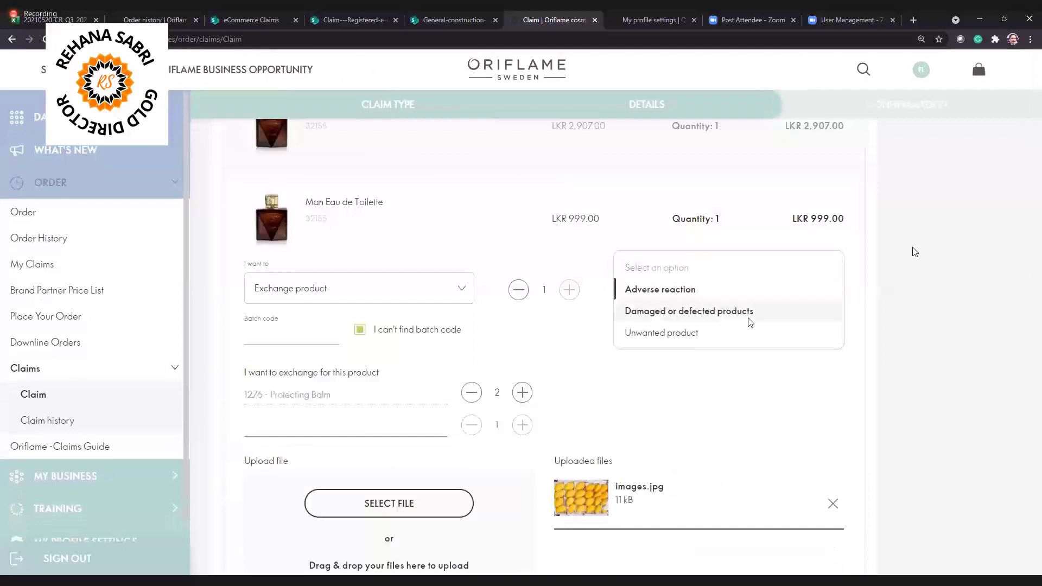
click(749, 322)
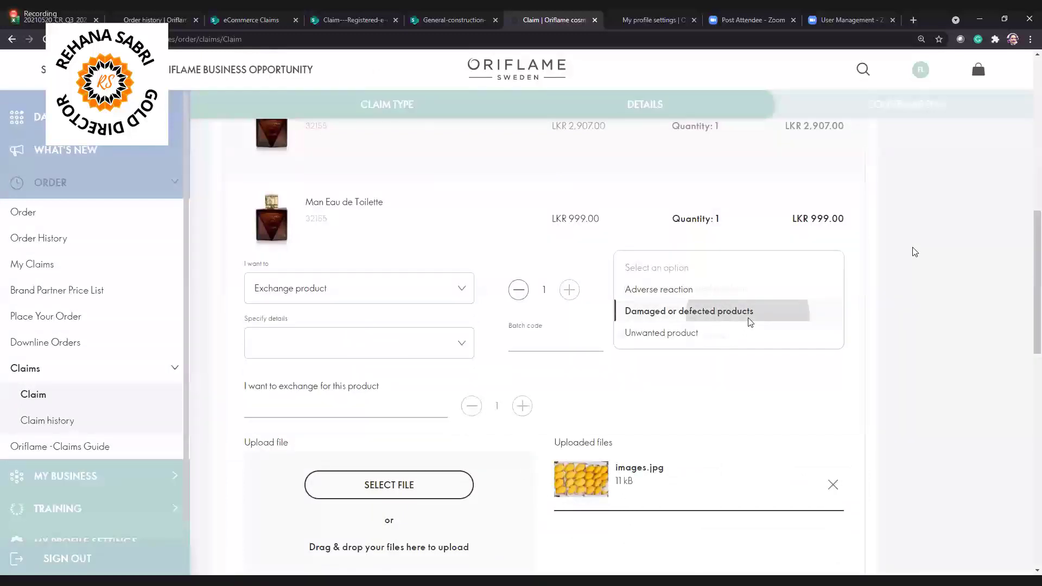
Specify the damage details as Mechanism problems and Not working at all.
click(461, 343)
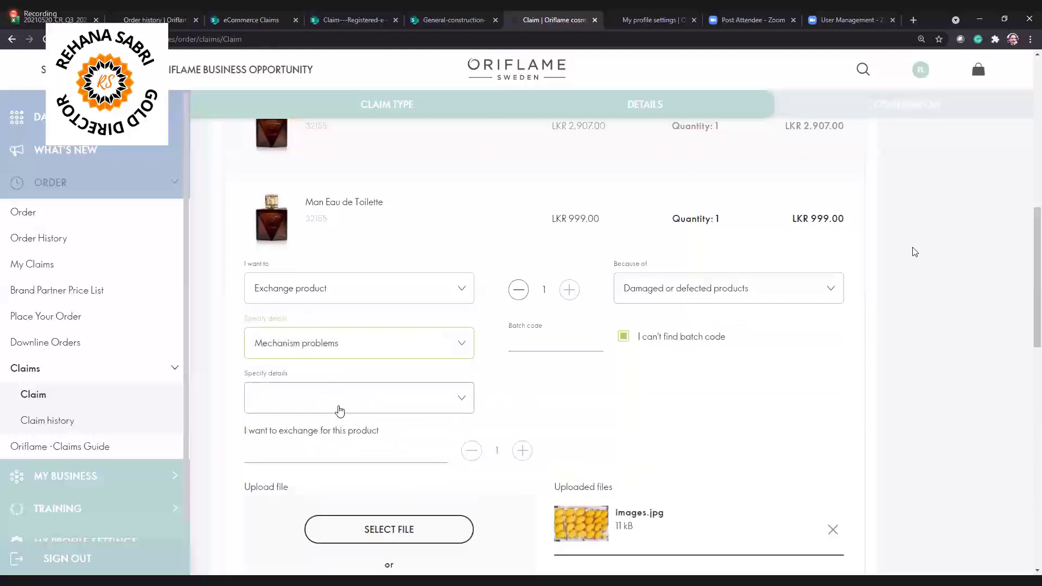
click(432, 404)
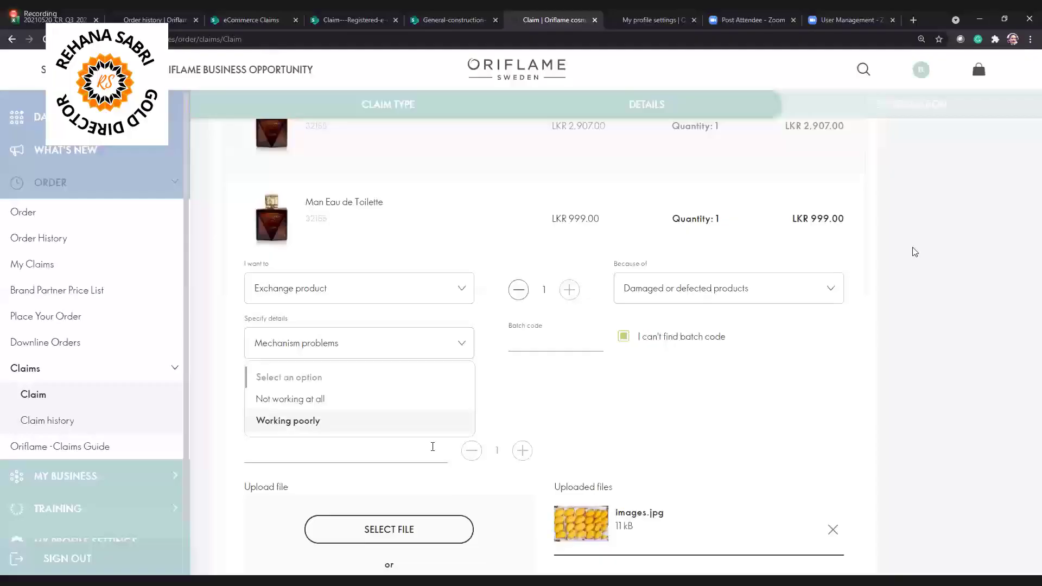
key(Up)
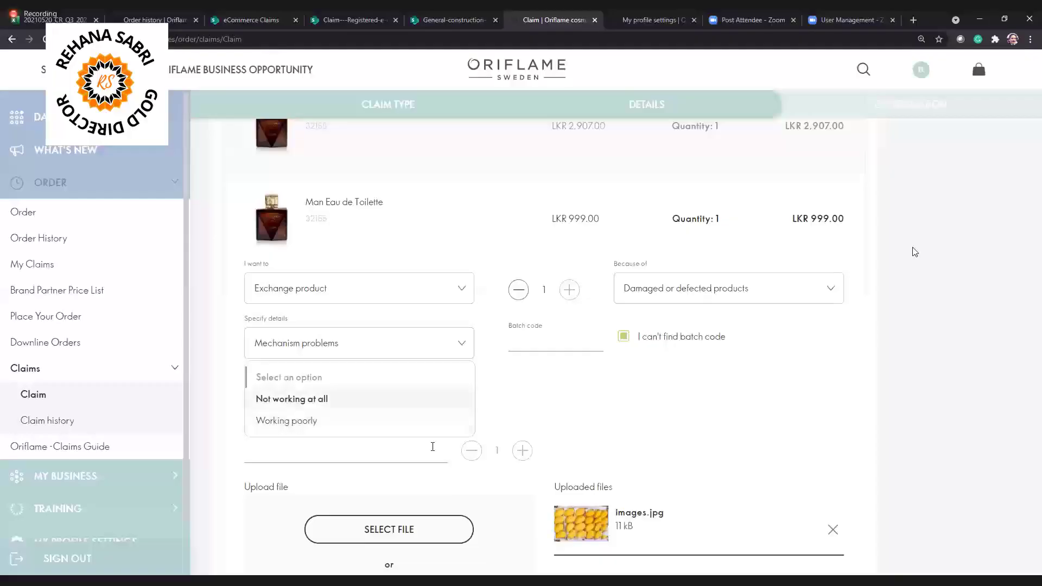
key(Return)
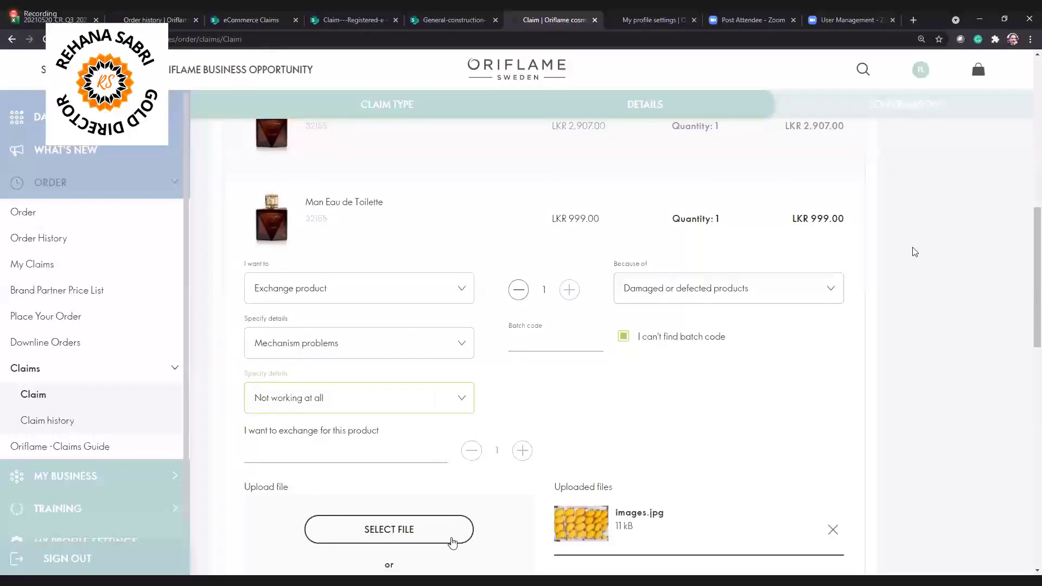
Try to enter product code 1276 as the replacement for the damaged Man Eau de Toilette.
click(445, 461)
text(1276)
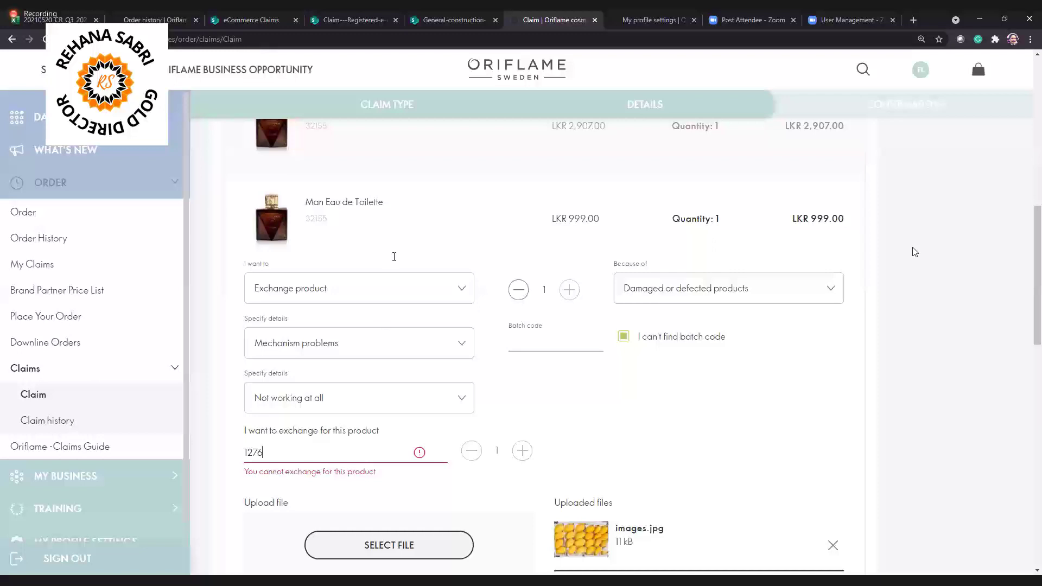
scroll(431, 316, down, 6)
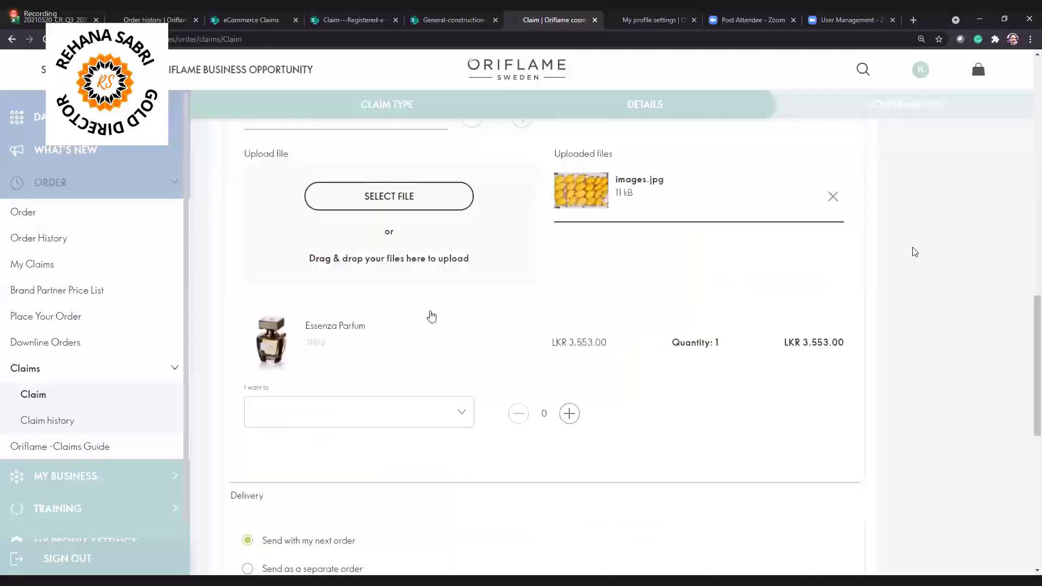
scroll(431, 316, up, 2)
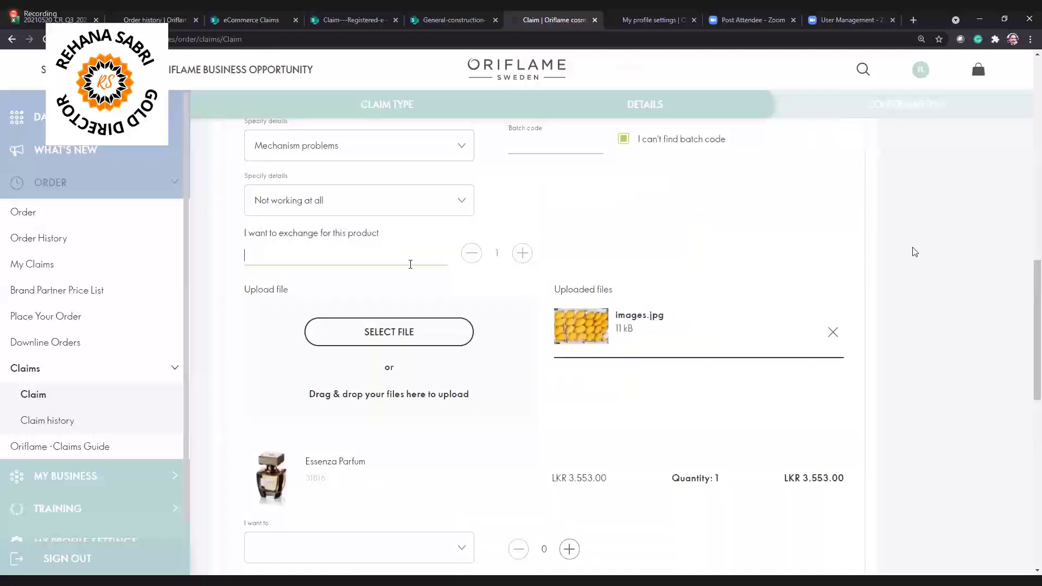
click(410, 264)
text(31816)
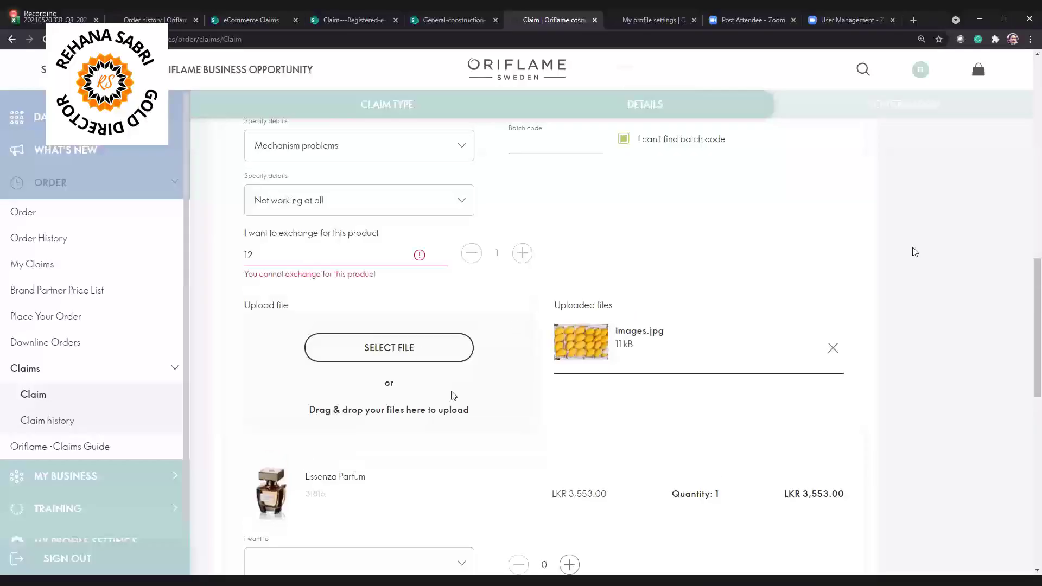
click(367, 451)
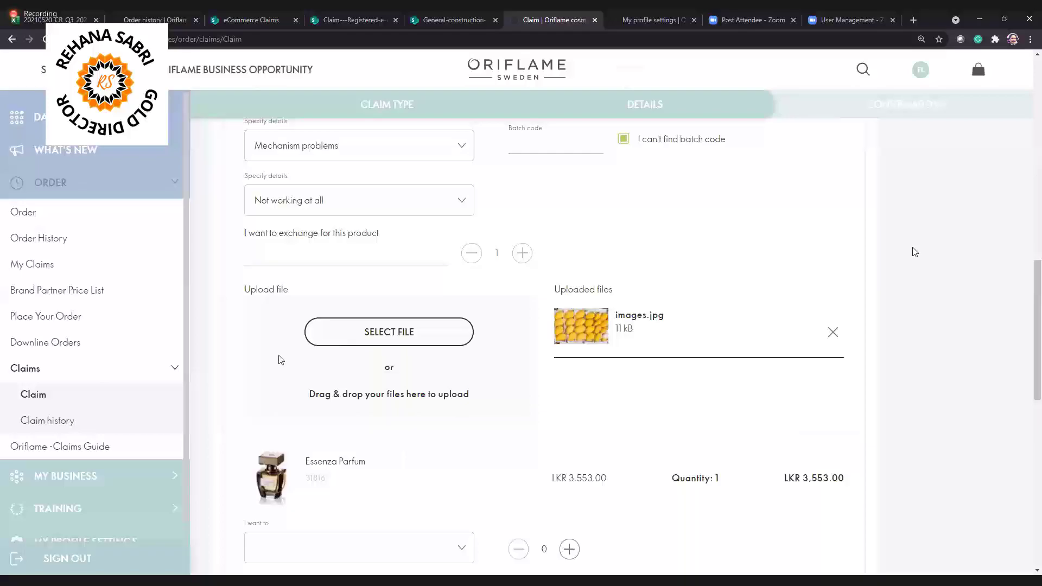
Go back to the claim type and reopen the return, exchange or missing product form with blank details.
scroll(278, 358, down, 7)
scroll(505, 453, down, 1)
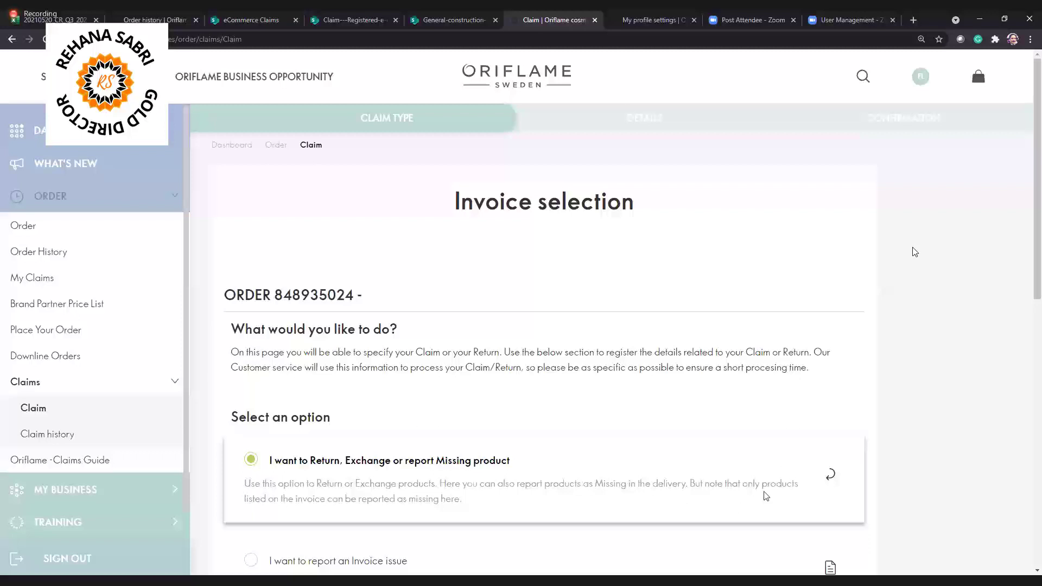
scroll(372, 455, down, 5)
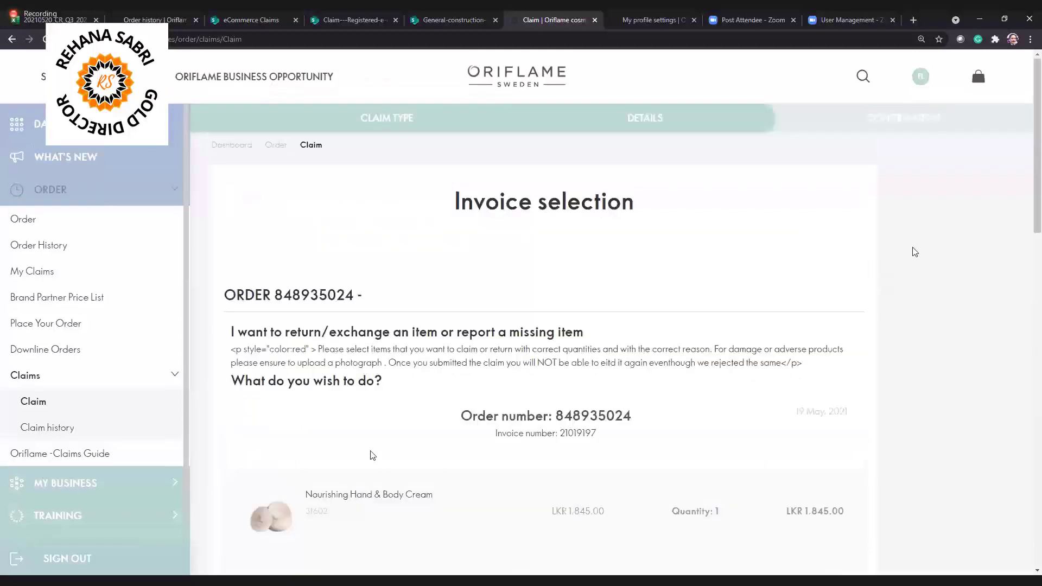
scroll(372, 454, down, 6)
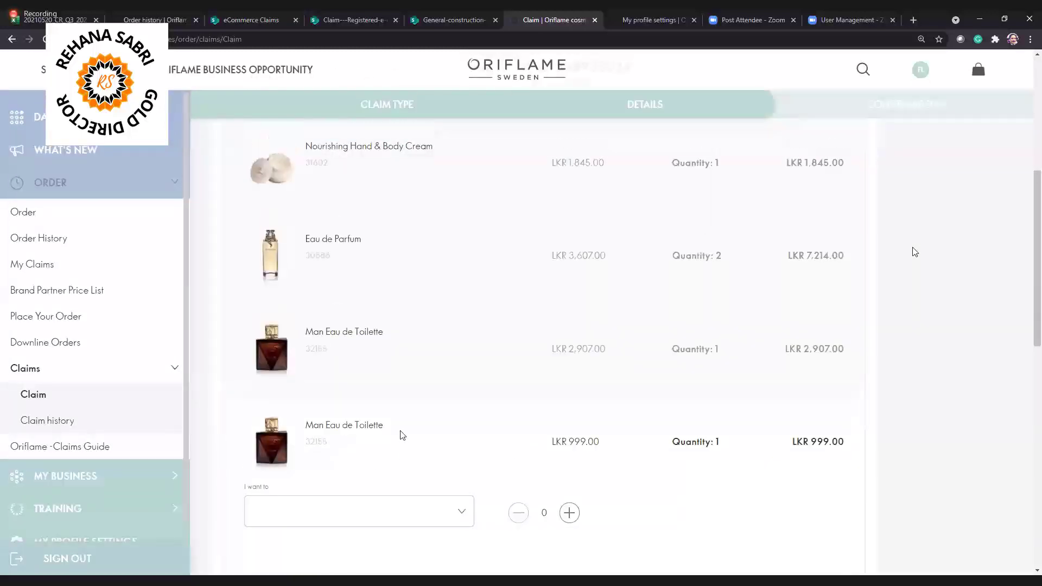
scroll(463, 391, down, 5)
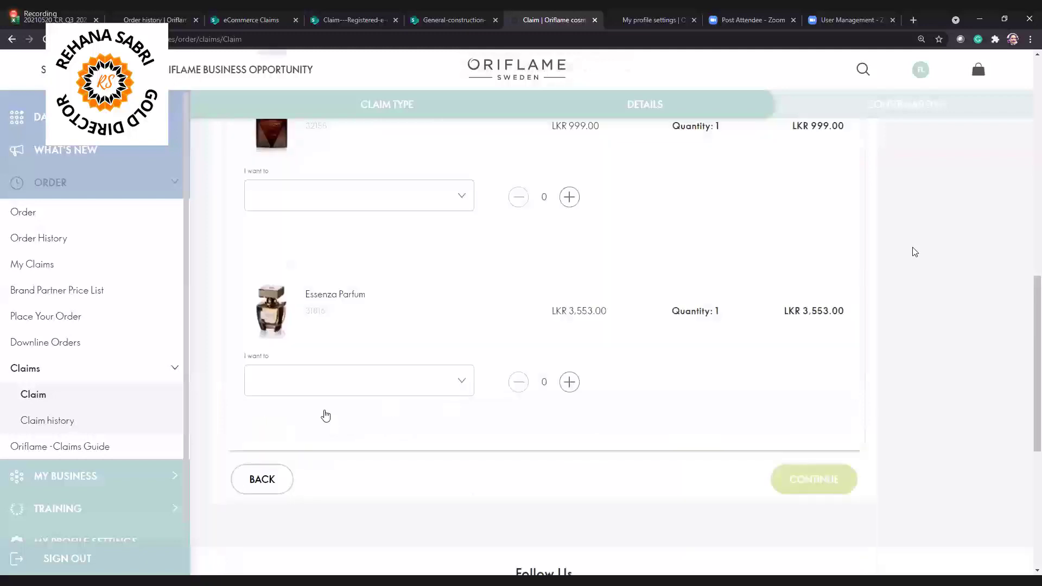
Set the Essenza Parfum claim to Exchange product with Unwanted product as the reason.
click(326, 412)
key(Return)
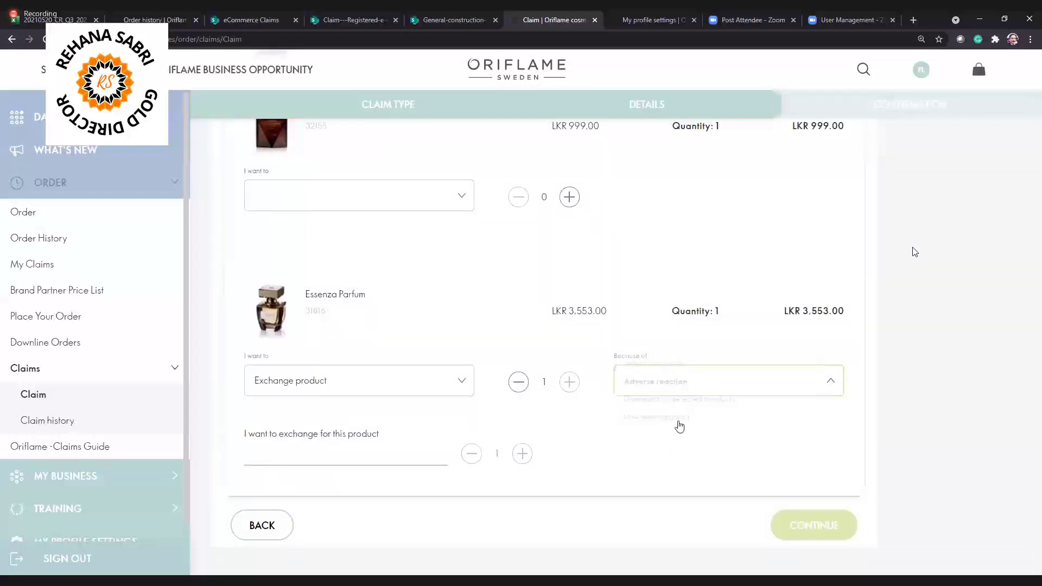
click(681, 416)
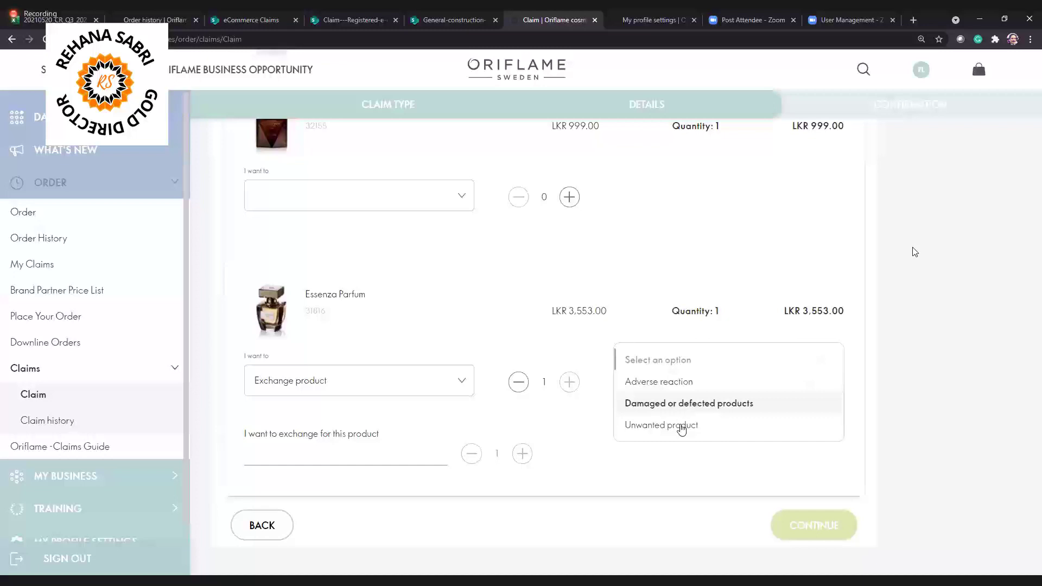
click(681, 426)
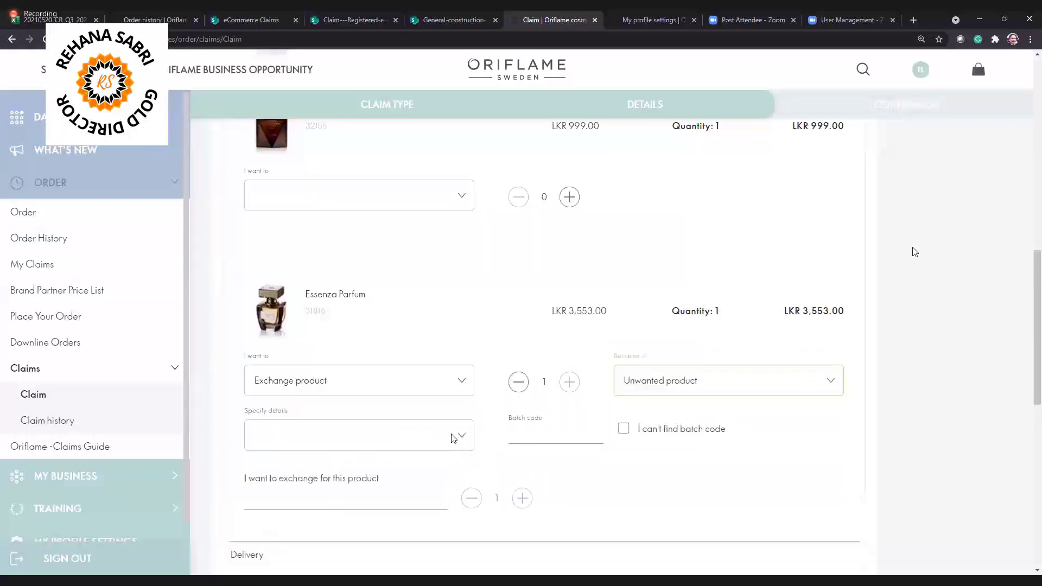
Specify the Essenza Parfum details as Didn't match the product description and Description found Online, and activate the replacement product entry.
click(373, 443)
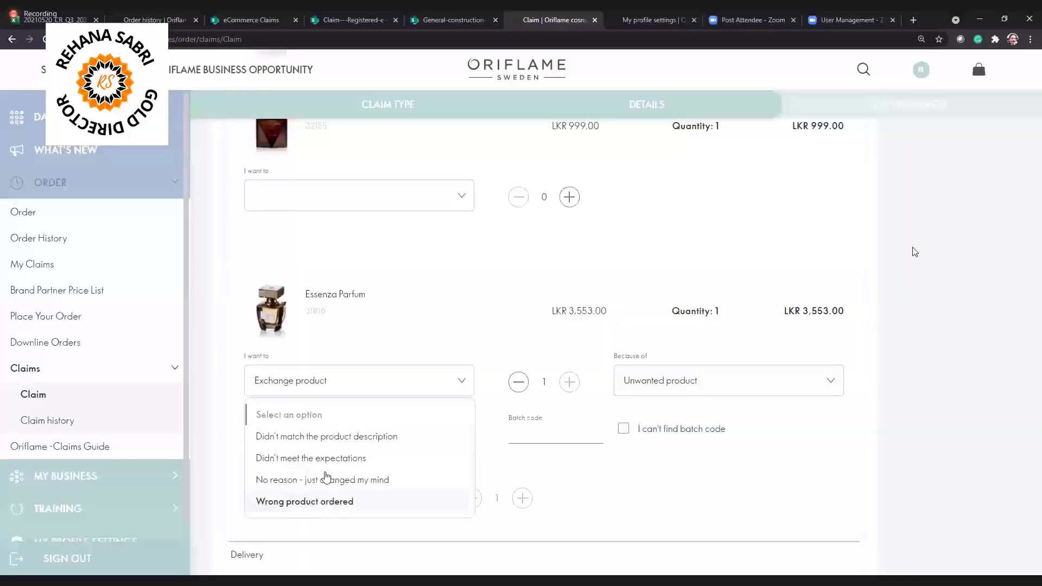
click(329, 437)
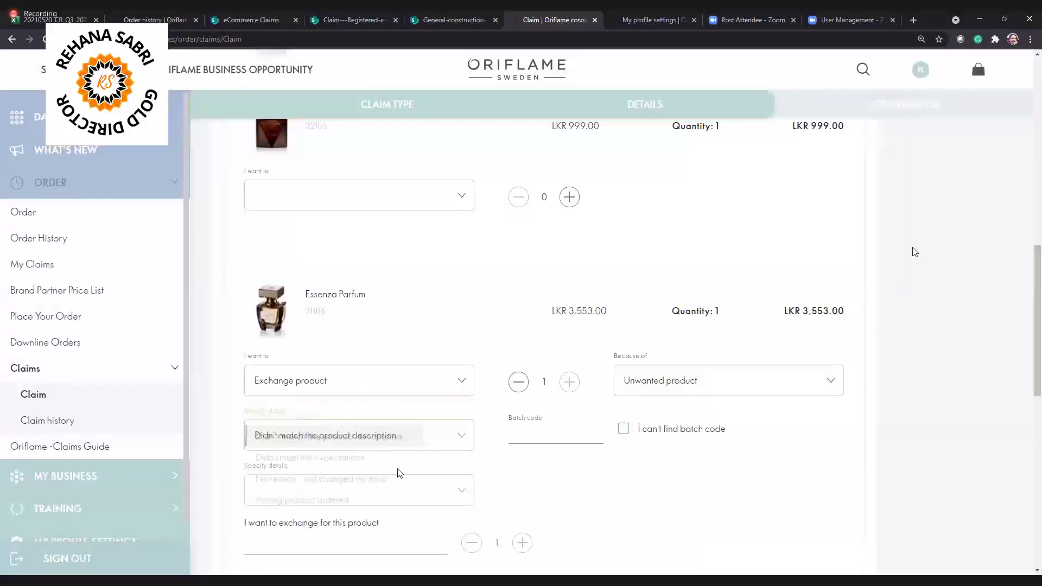
scroll(428, 402, down, 2)
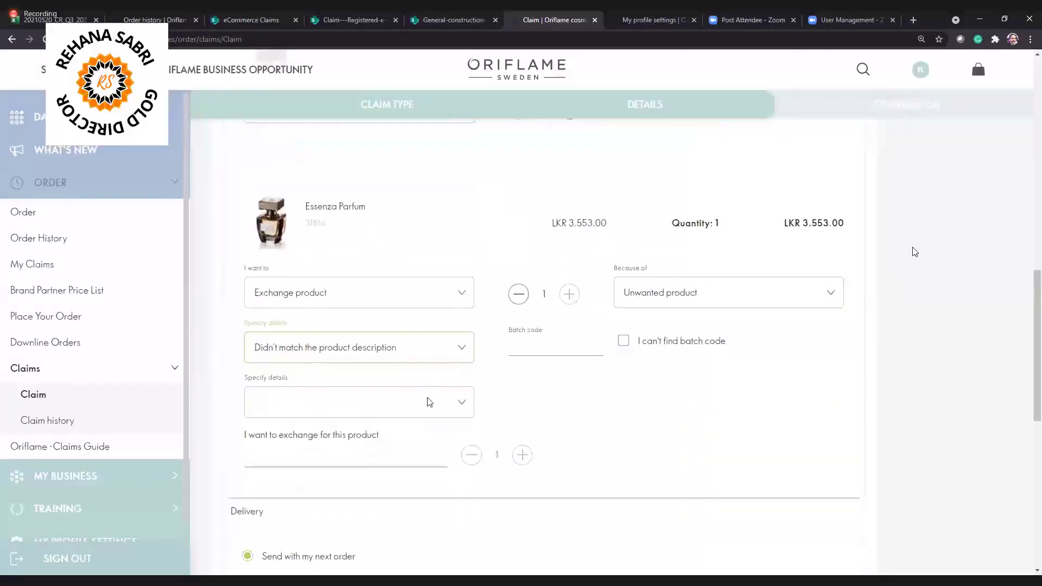
click(428, 402)
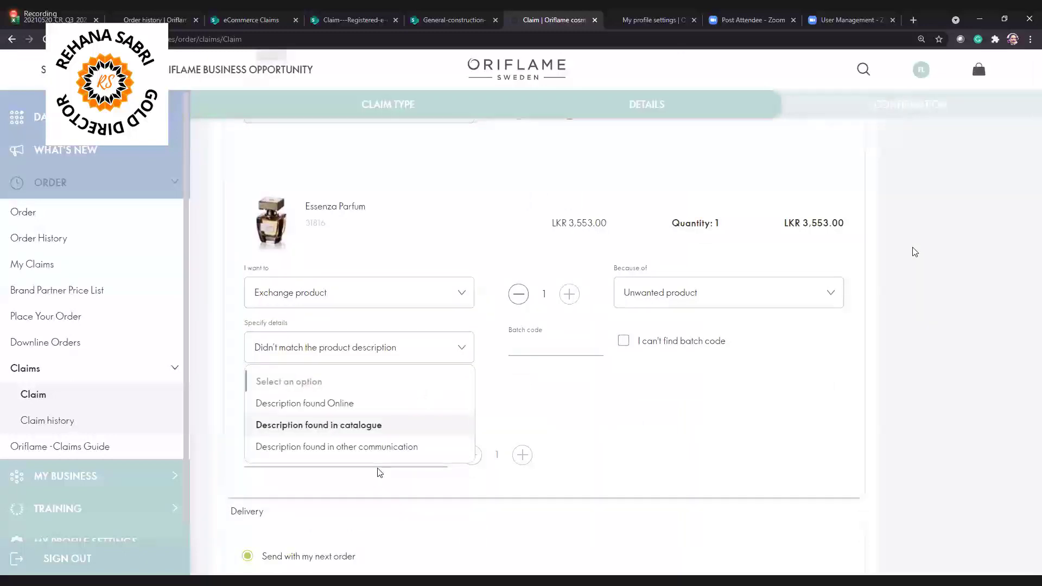
click(324, 412)
click(354, 454)
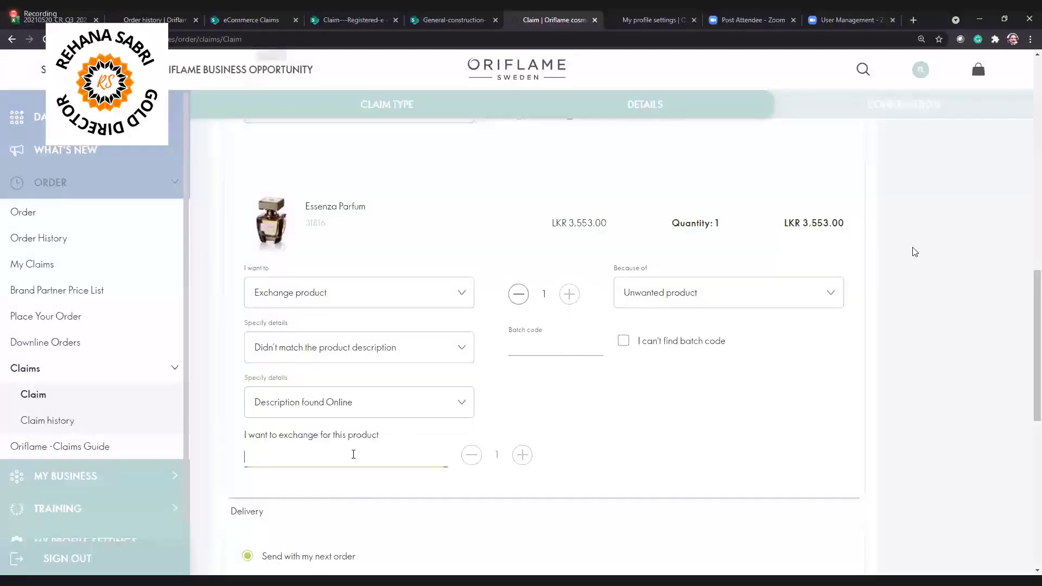
Choose 1276 - Protecting Balm as the replacement for the Essenza Parfum and set its quantity to 3.
text(12)
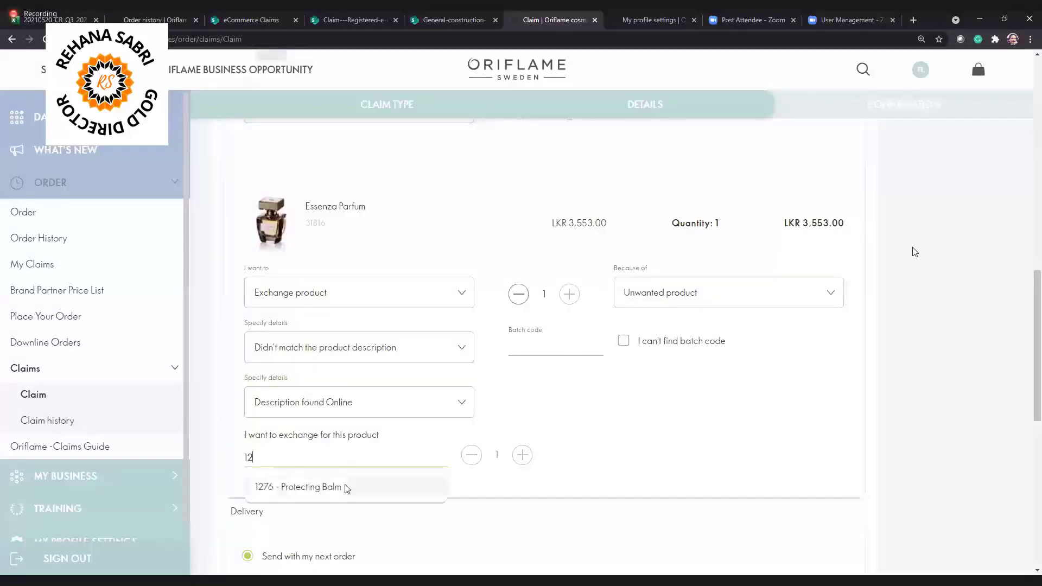
click(347, 487)
click(522, 455)
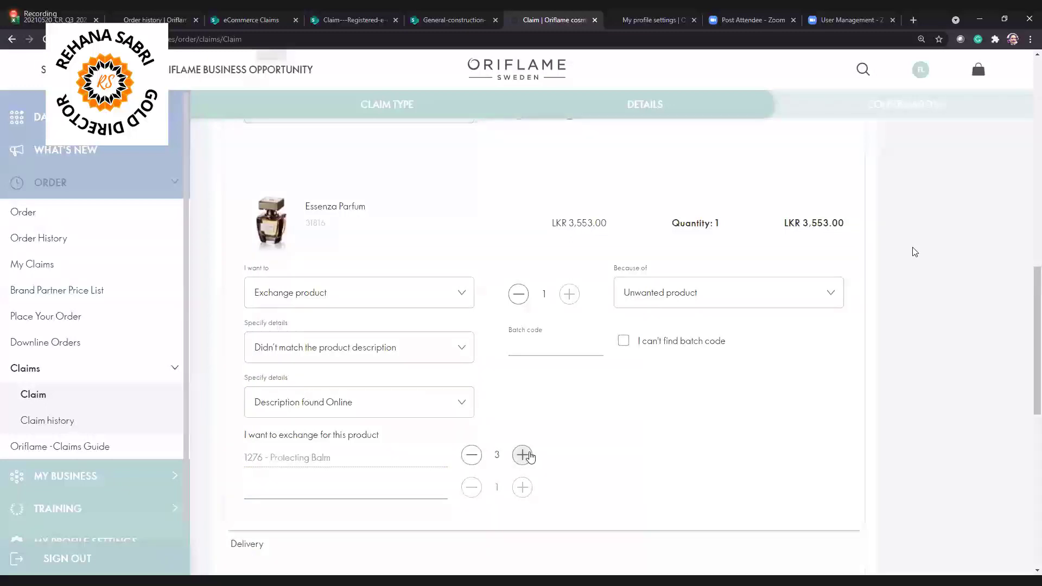
Set the replacement to be sent as a separate order by Home delivery and open the delivery address choices.
scroll(693, 409, down, 5)
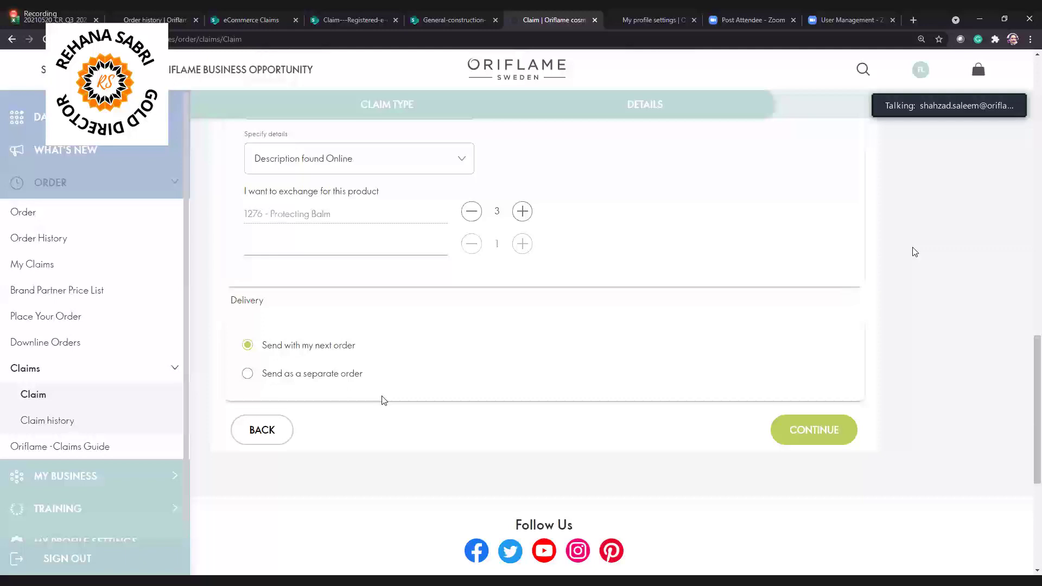
click(247, 375)
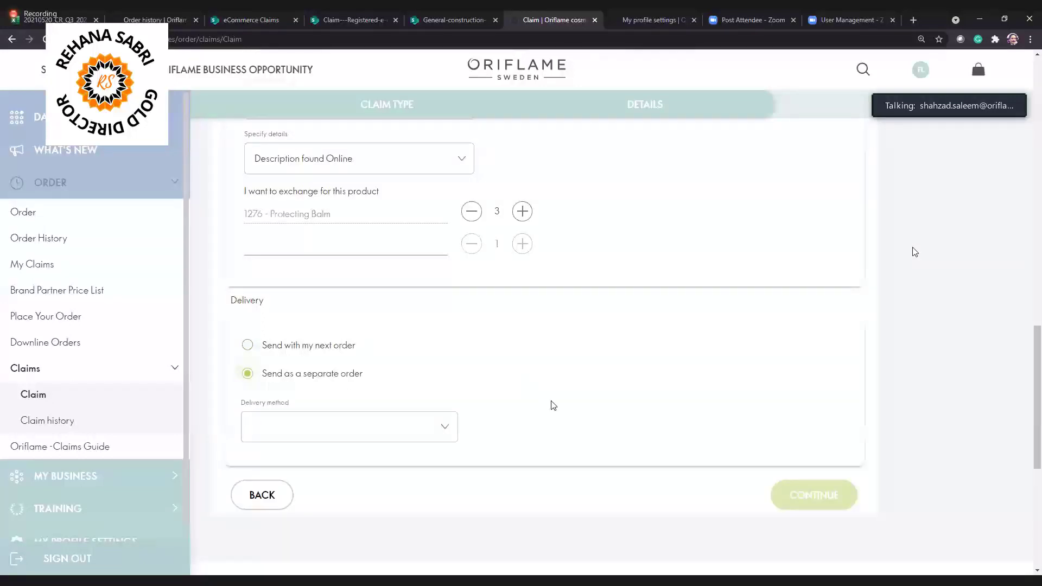
click(443, 429)
click(311, 436)
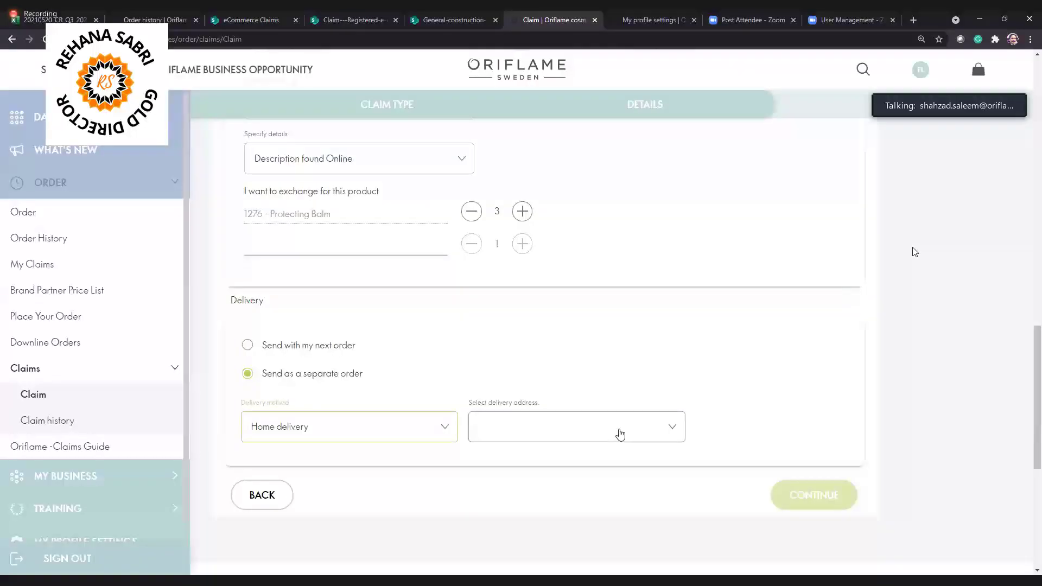
click(620, 434)
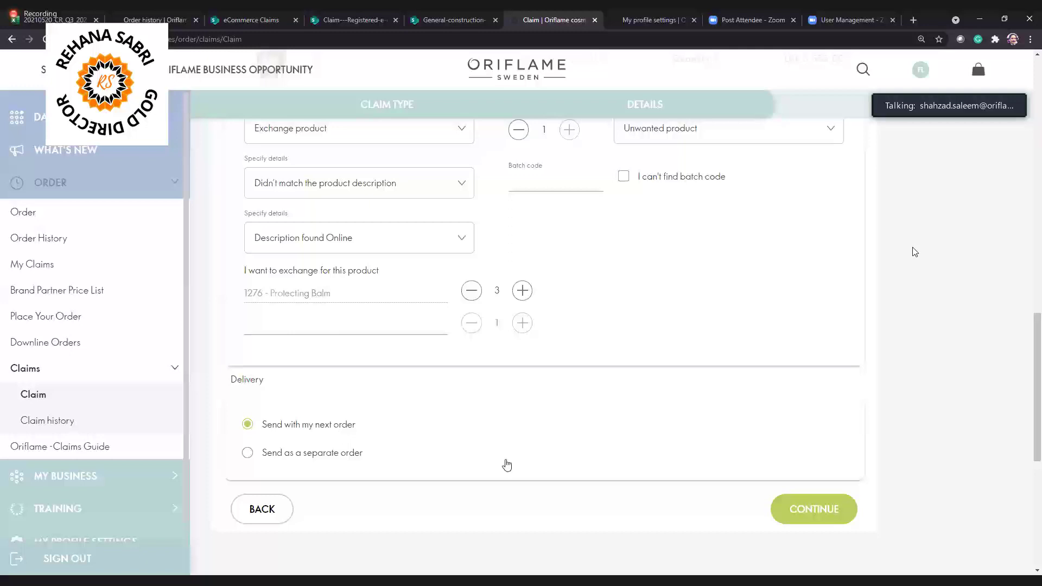
Set the replacement delivery to Send with my next order and continue to the claim confirmation.
key(Down)
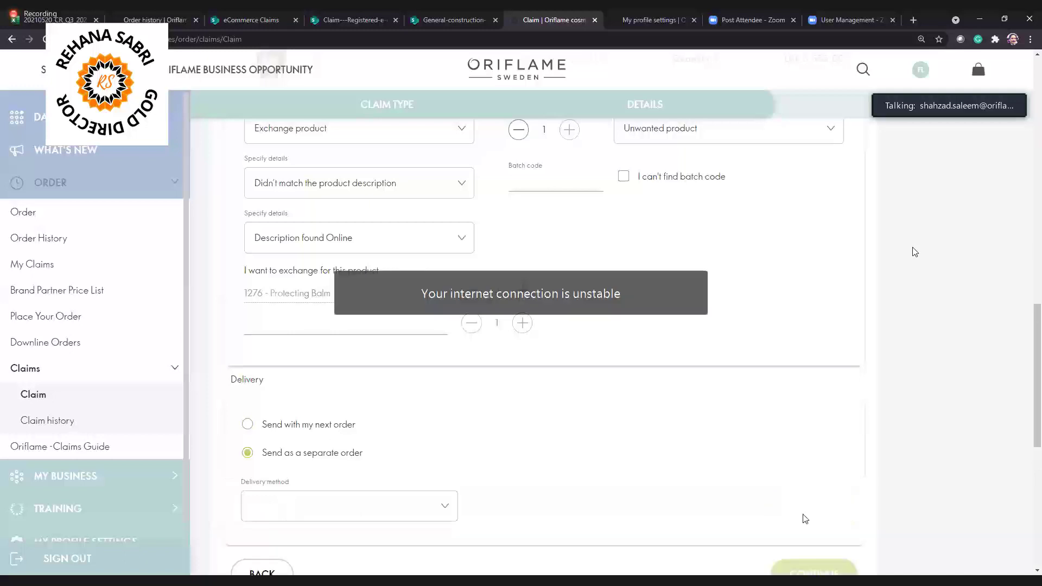
key(Up)
click(809, 508)
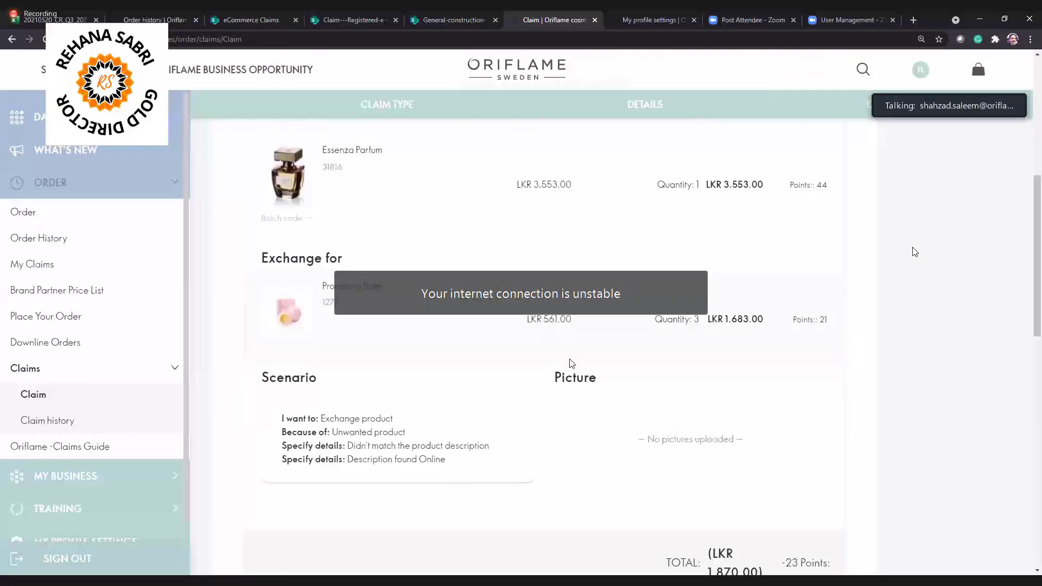
Review the exchange summary, comparing the amounts of the Essenza Parfum and the Protecting Balm.
scroll(572, 362, up, 1)
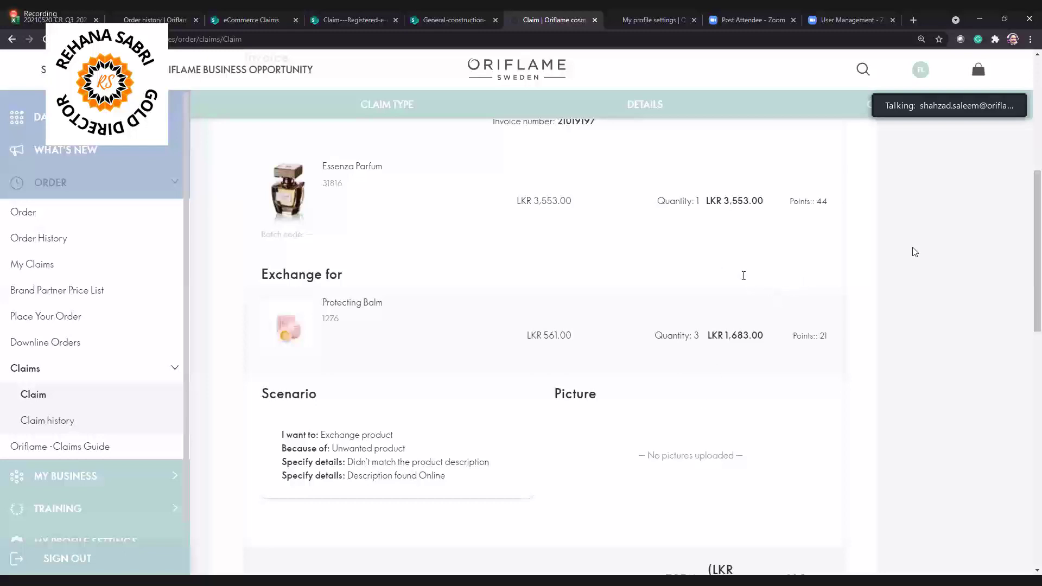
scroll(730, 154, down, 1)
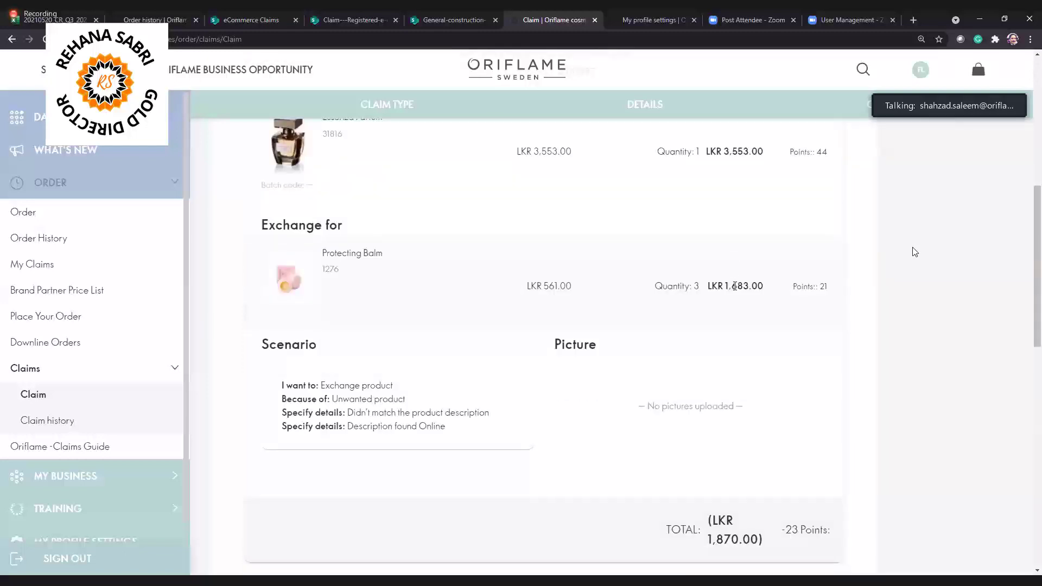
double_click(743, 151)
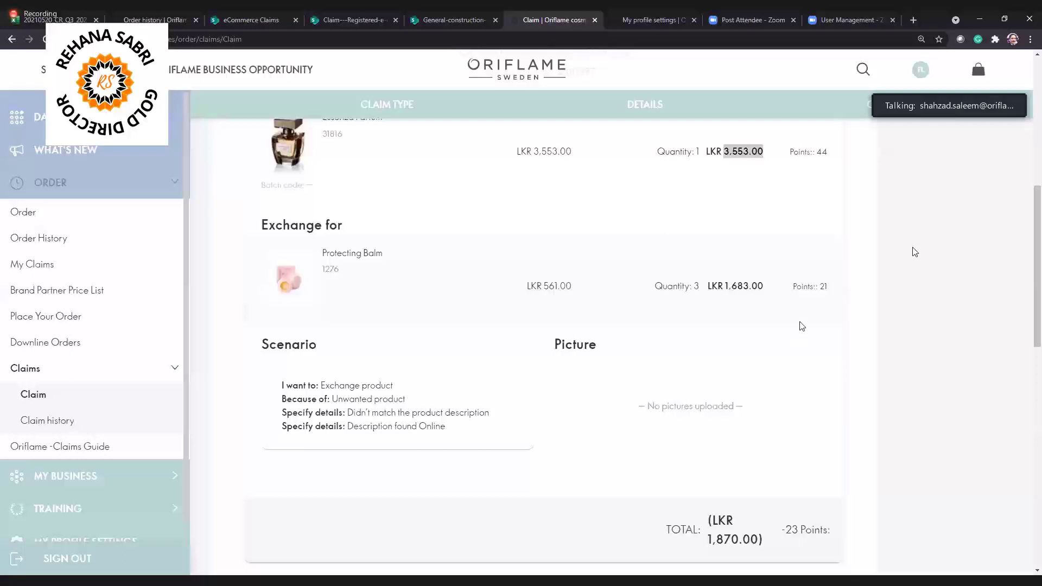
double_click(743, 286)
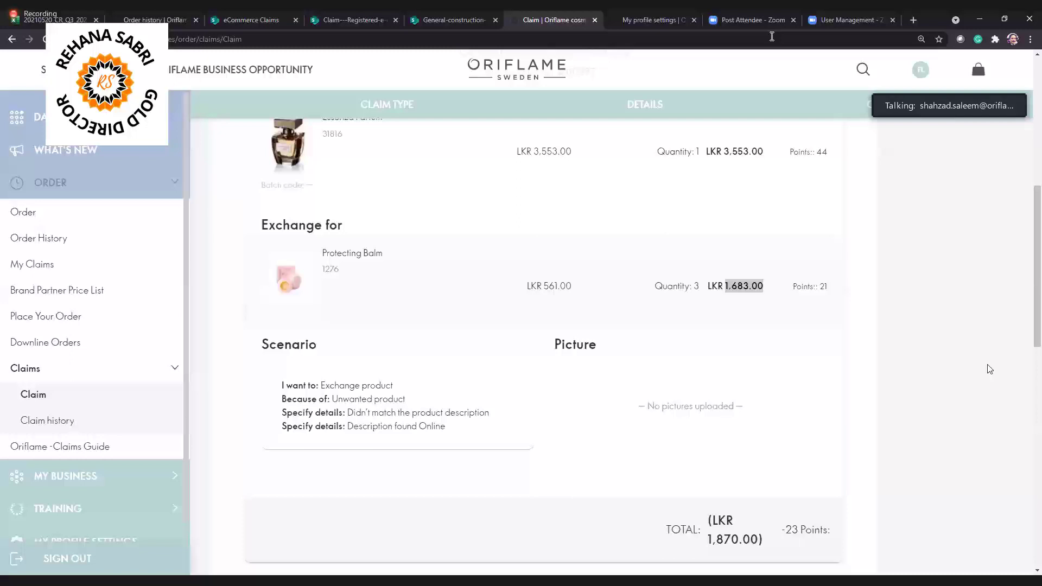
scroll(533, 319, up, 3)
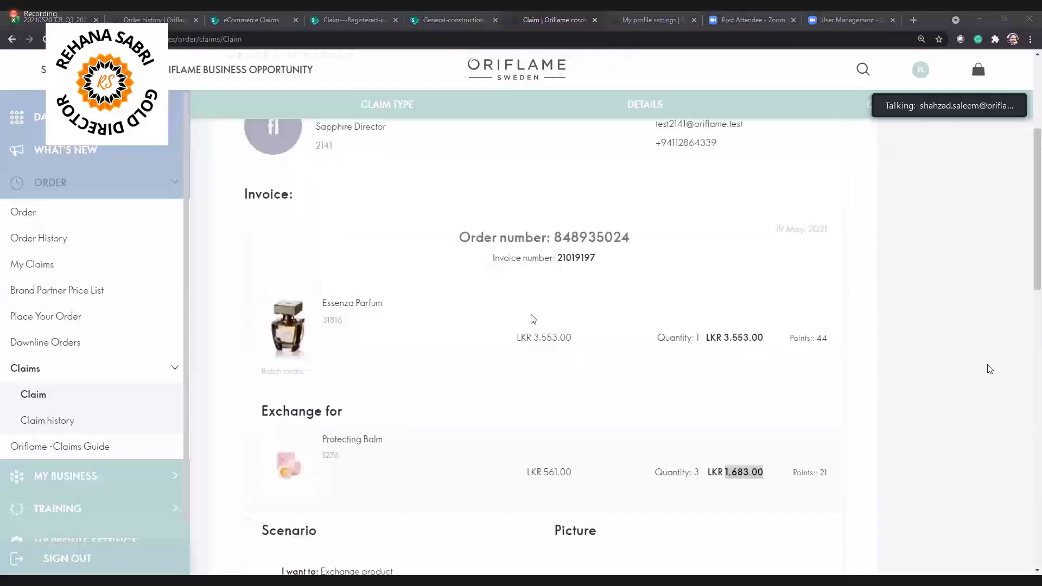
Return to the claim details without sending the claim and change the Essenza Parfum claim to Report Missing product.
scroll(314, 344, down, 12)
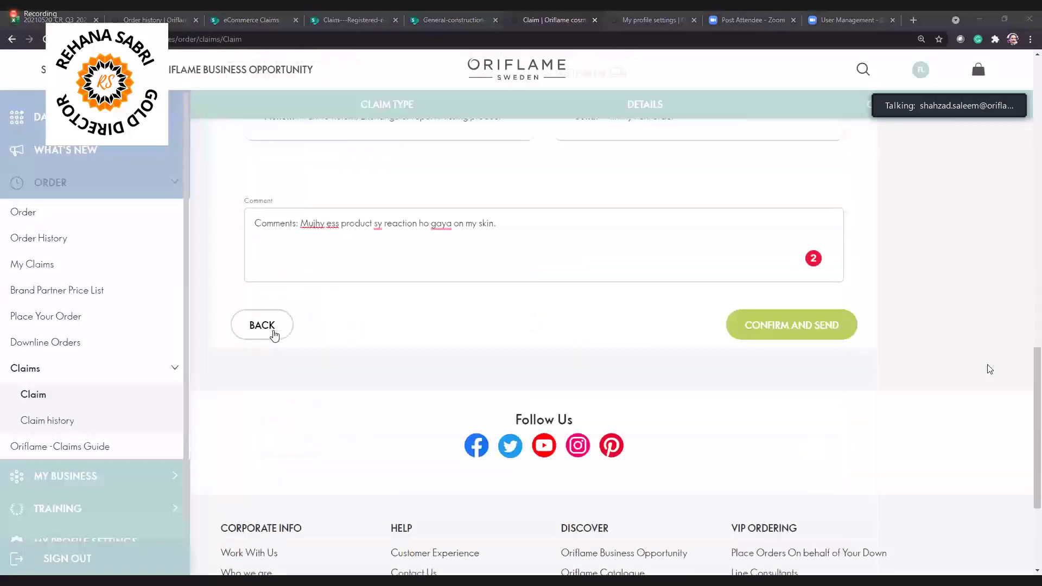
click(274, 335)
scroll(493, 343, down, 5)
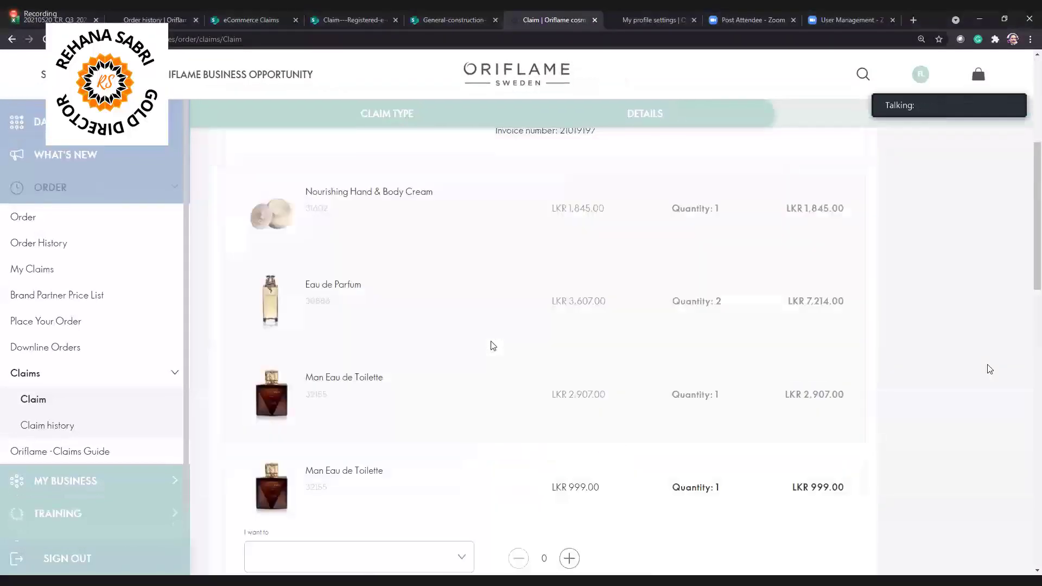
scroll(491, 344, down, 8)
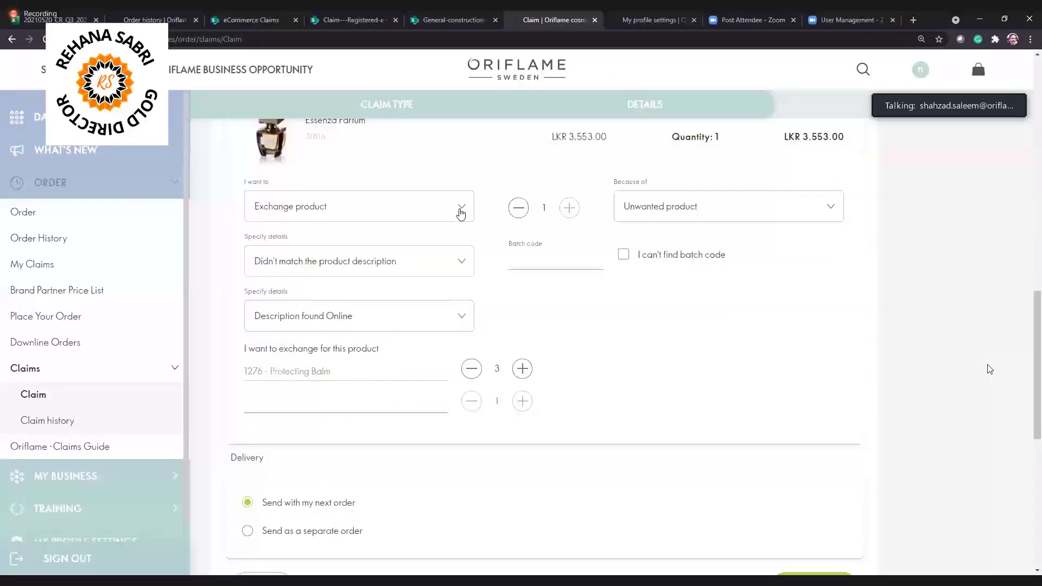
click(461, 208)
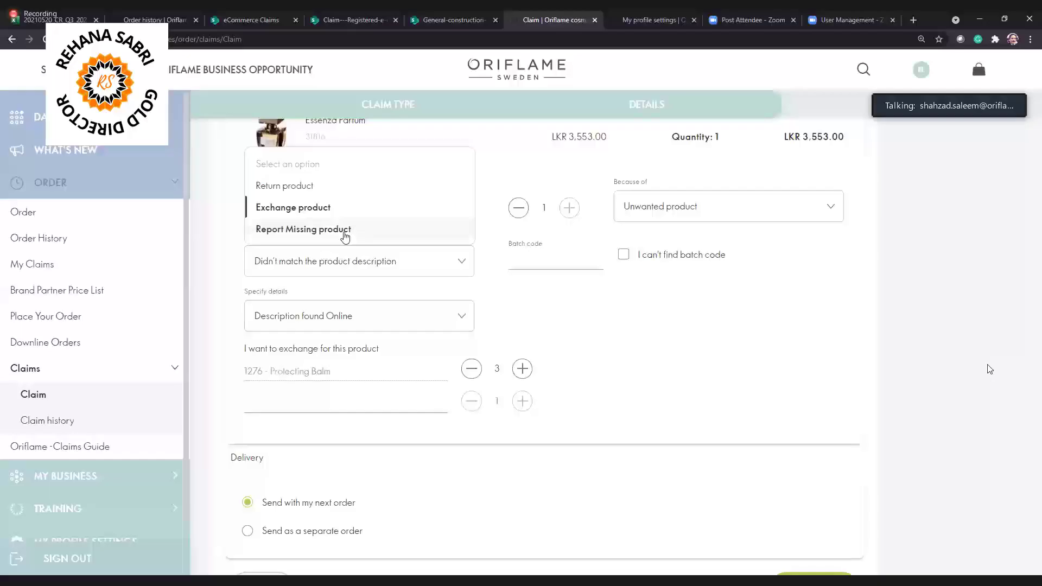
click(345, 230)
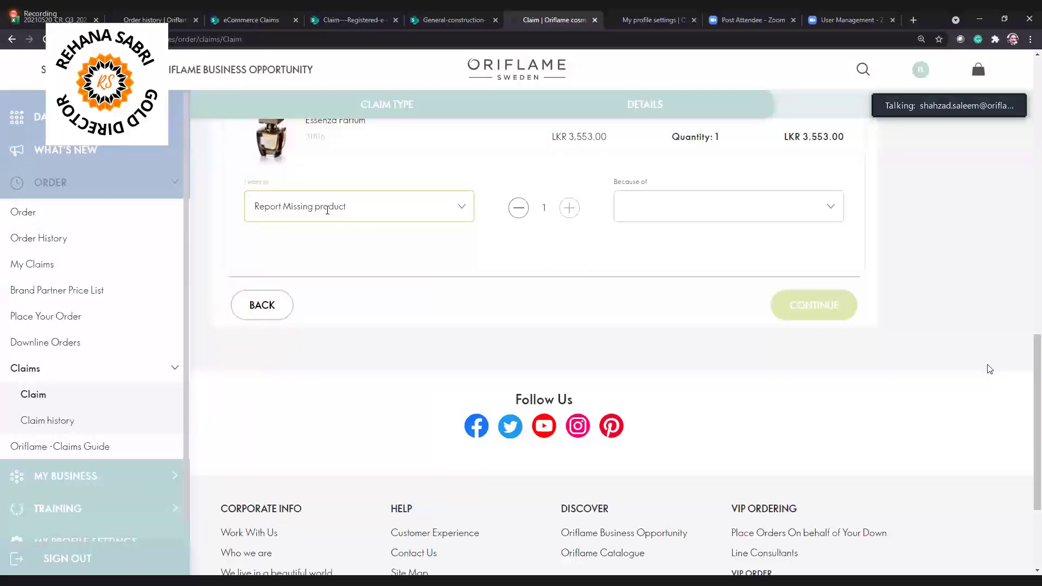
Give Wrong product delivered as the Essenza Parfum's reason and set the incorrectly delivered Protecting Balm's quantity to 1.
scroll(327, 212, up, 2)
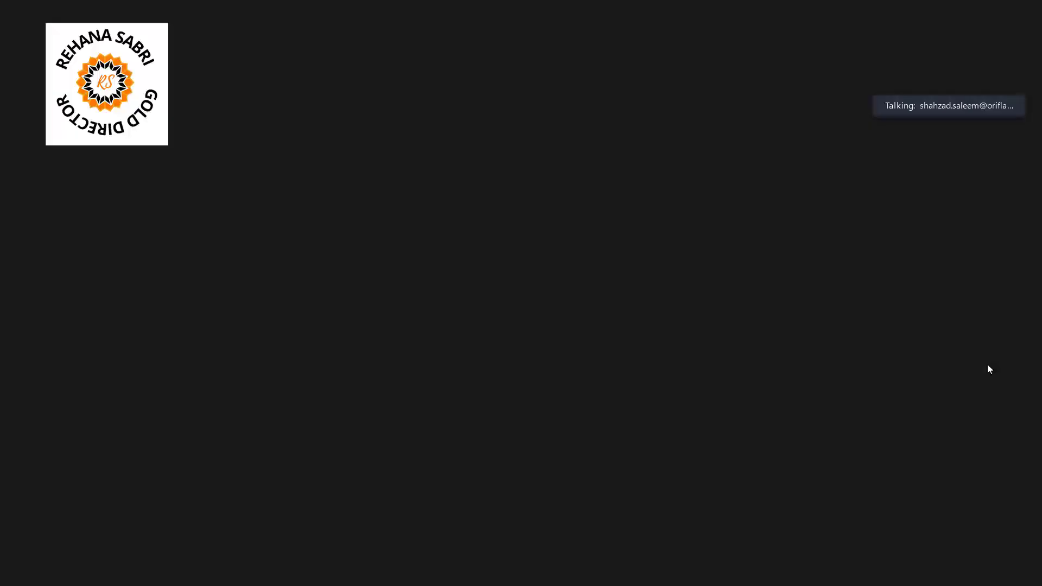
double_click(308, 232)
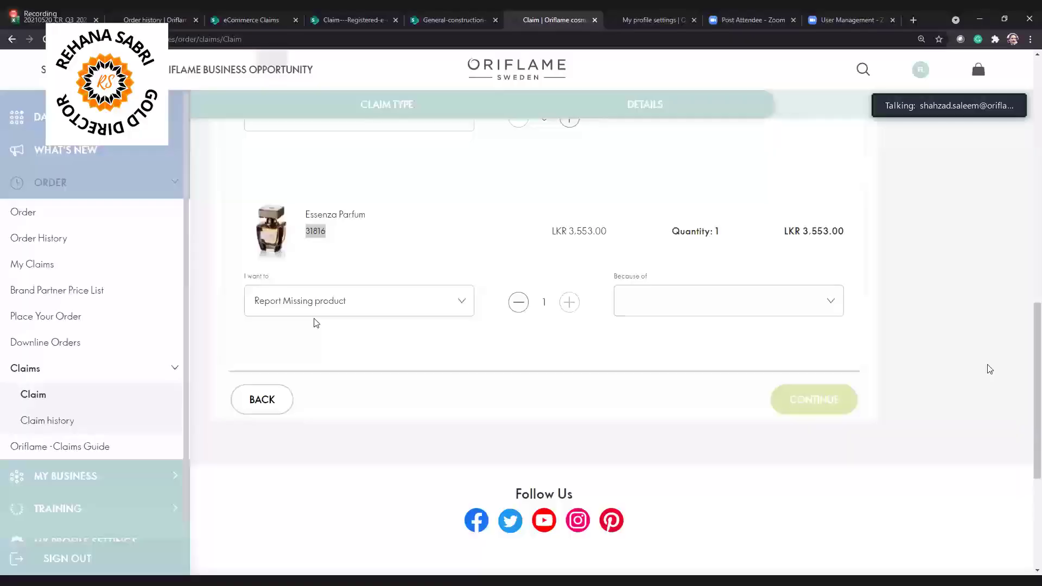
click(679, 308)
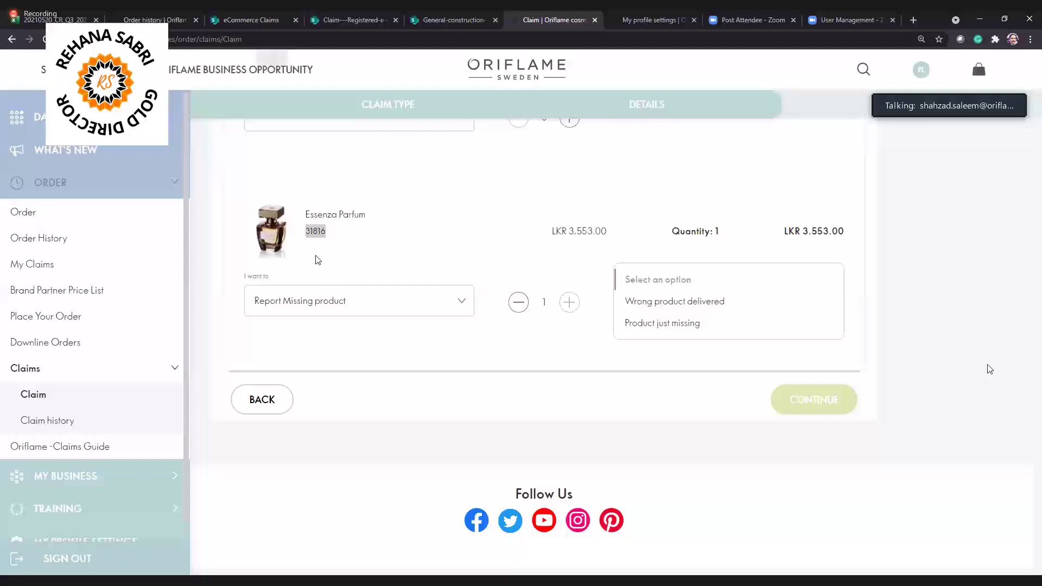
click(695, 302)
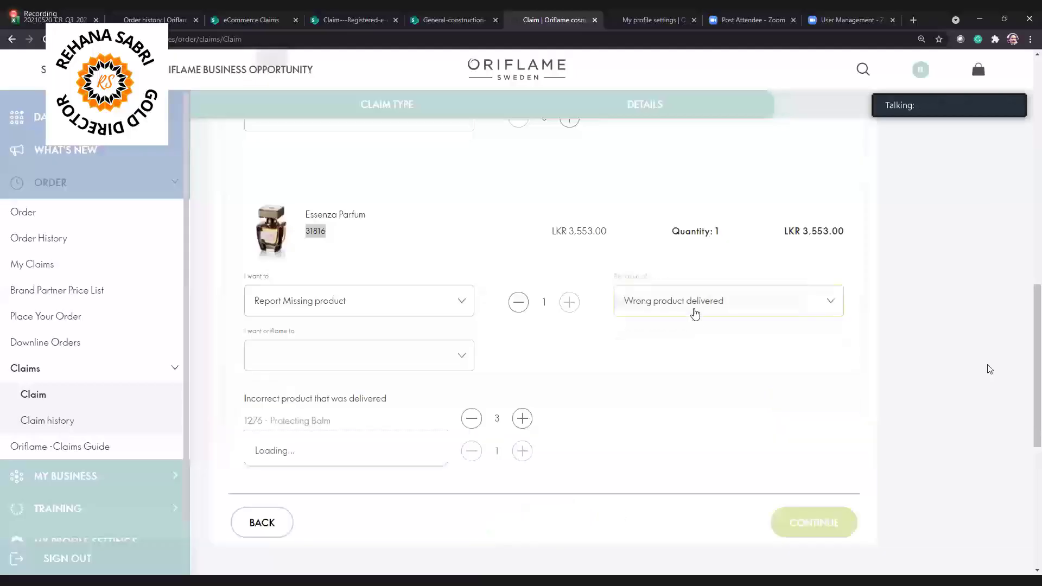
click(380, 360)
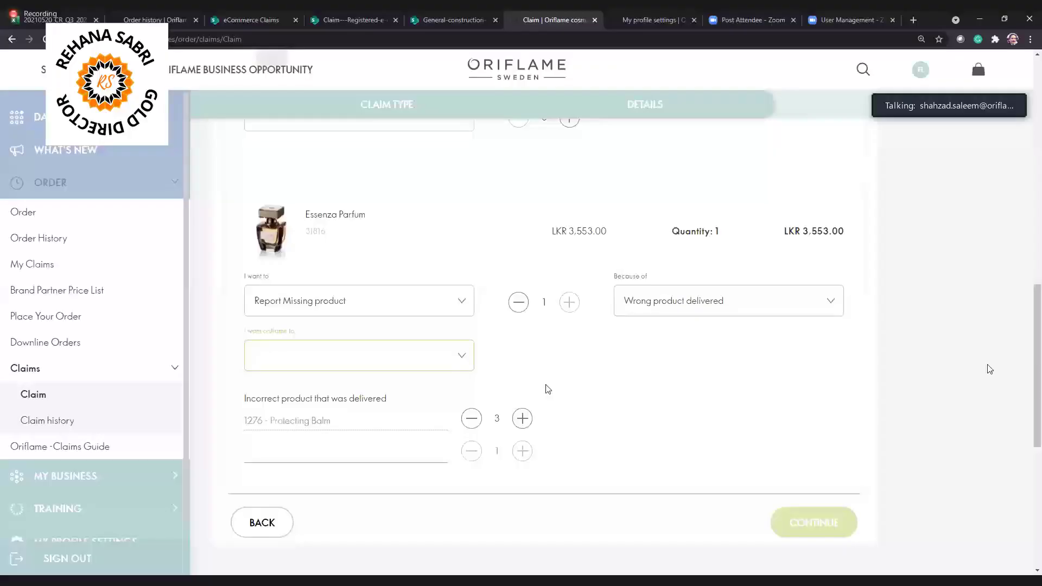
double_click(471, 418)
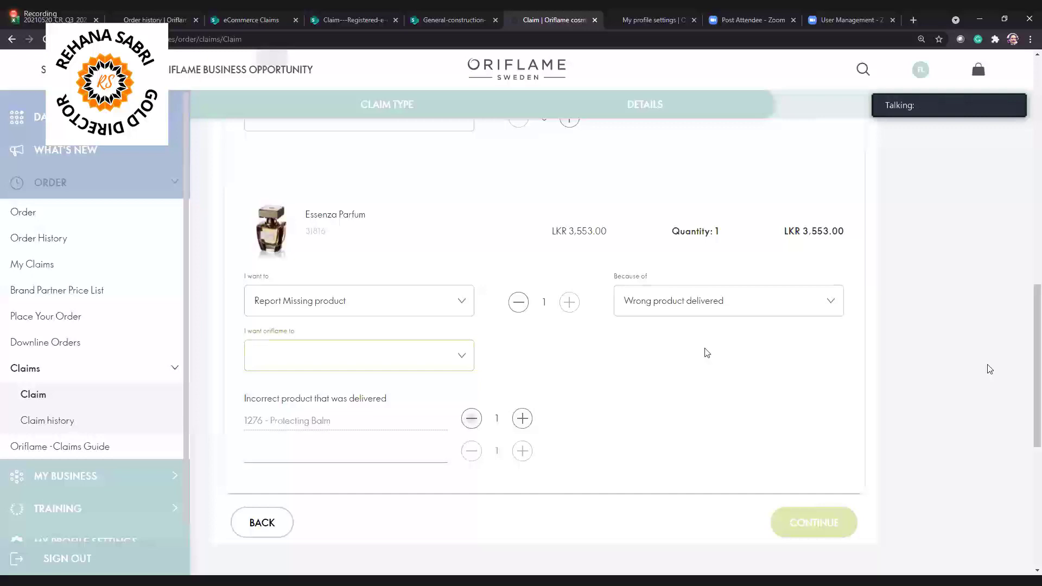
Change the Essenza Parfum's missing reason to Product just missing and request Resend product.
click(730, 303)
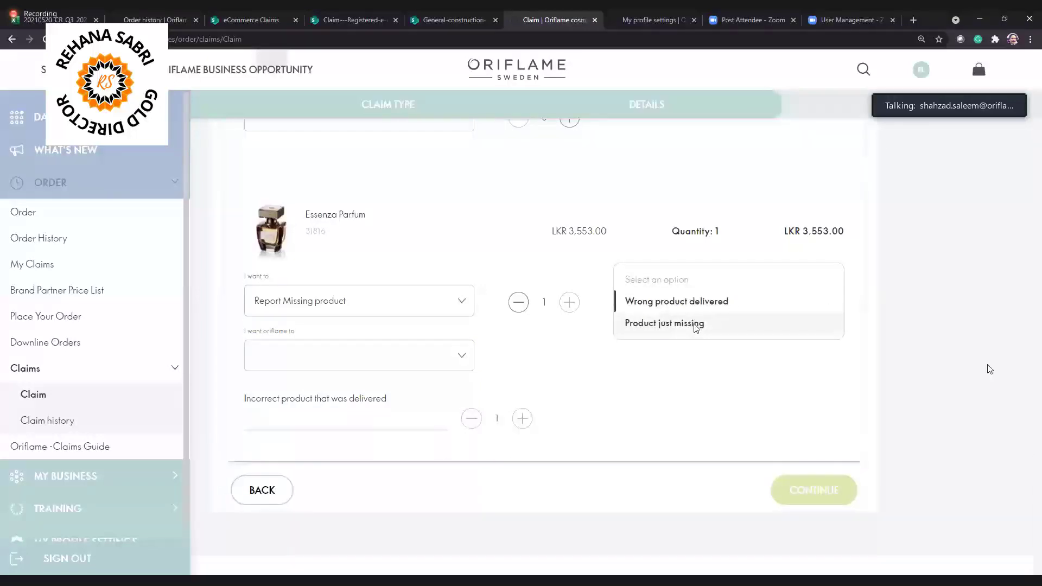
click(696, 325)
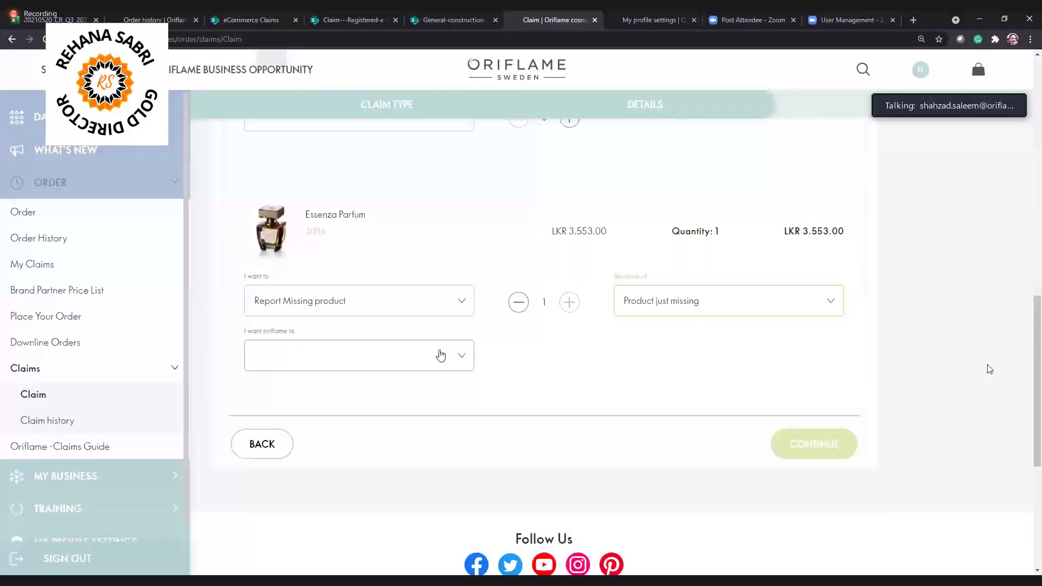
click(439, 355)
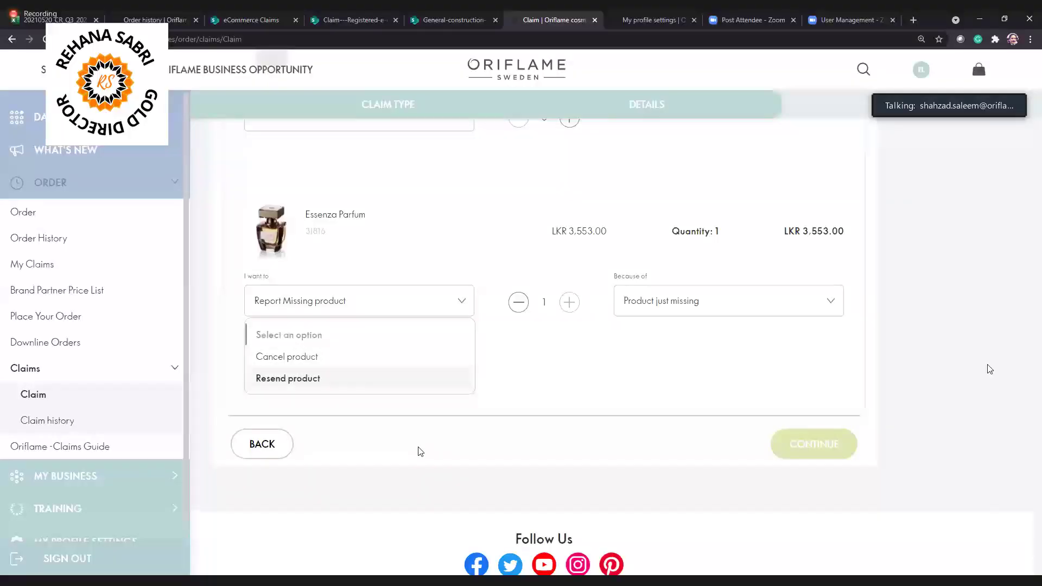
click(345, 458)
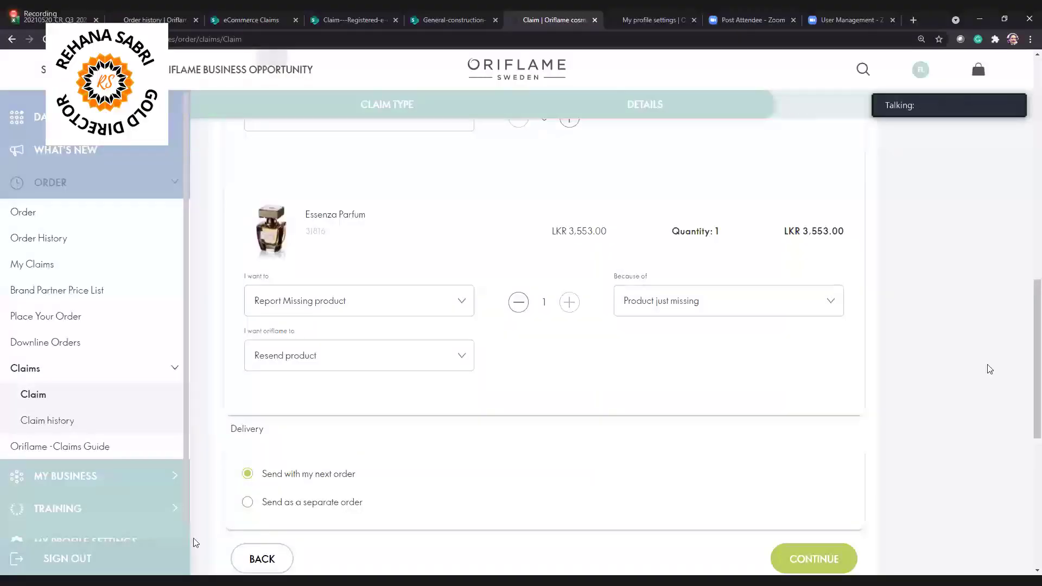
Switch the Essenza Parfum claim to Return product and on to Exchange product, and open the exchange reason choices.
click(434, 301)
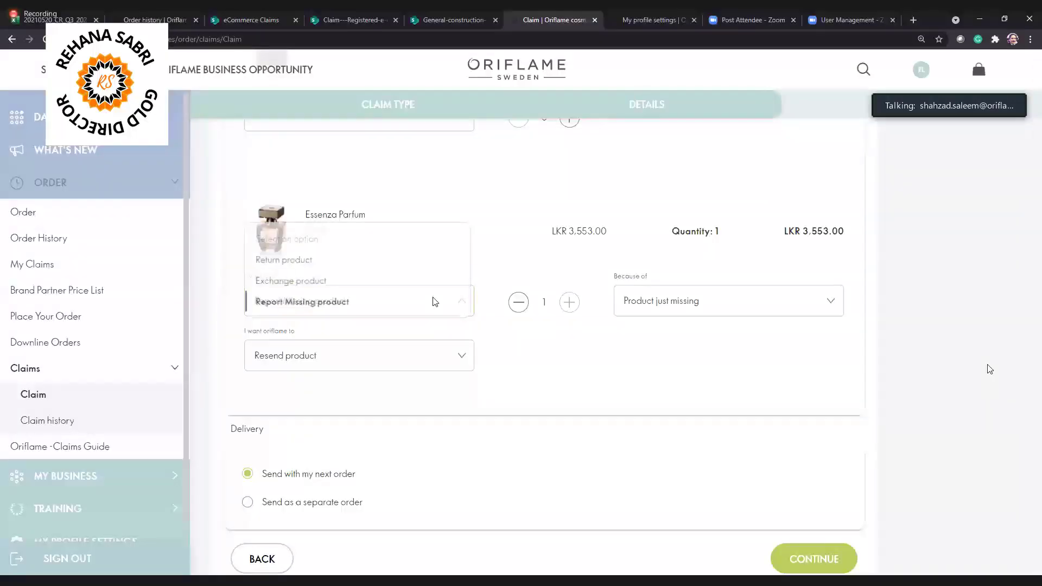
click(293, 261)
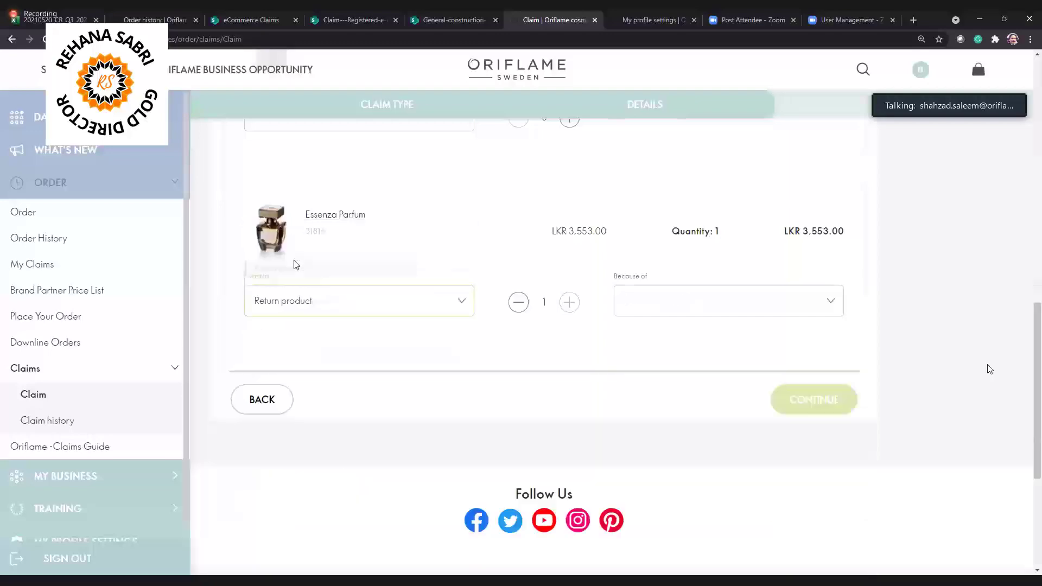
click(624, 301)
click(443, 310)
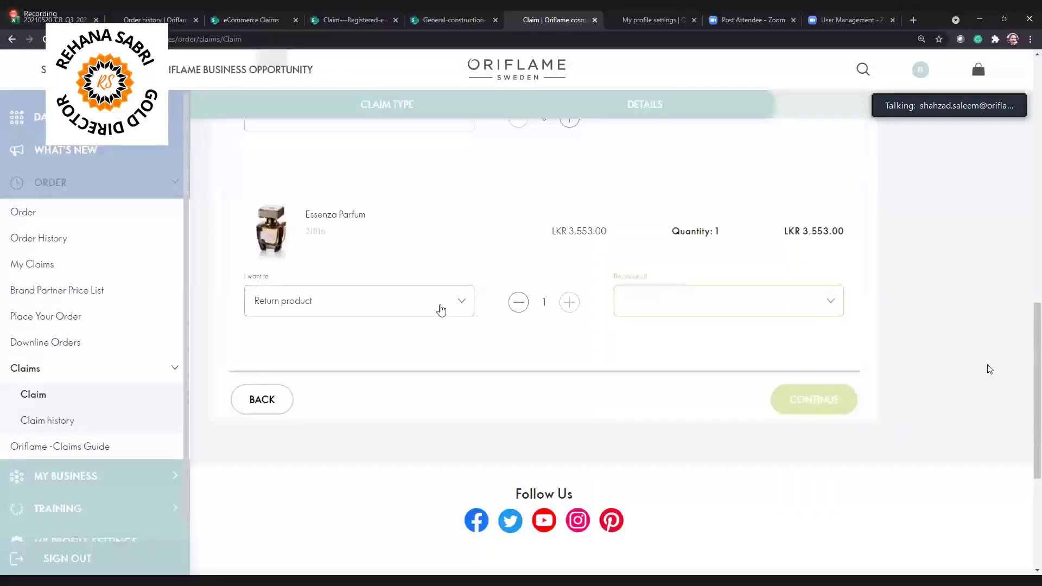
click(293, 310)
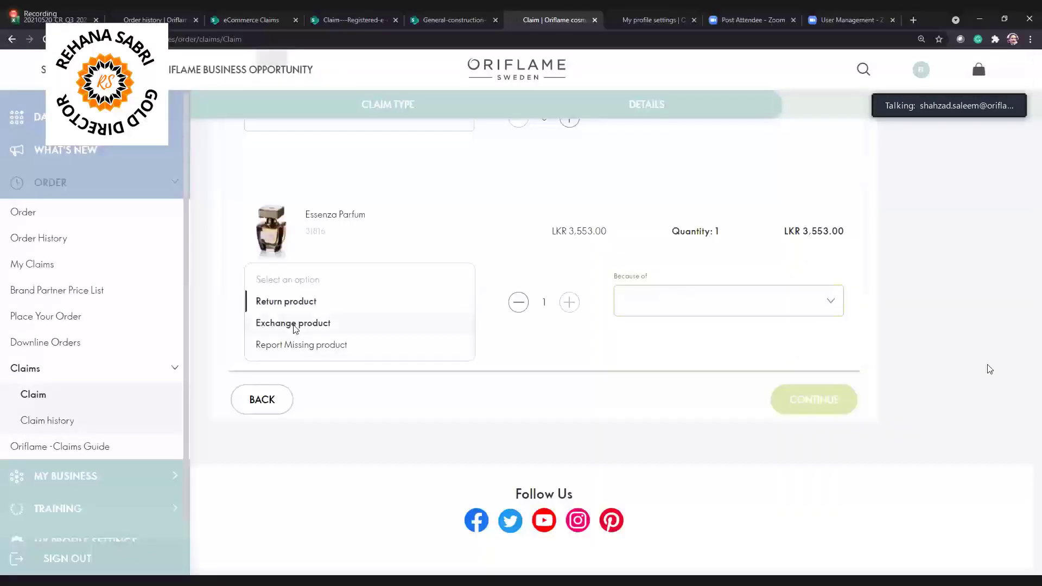
click(291, 321)
click(676, 307)
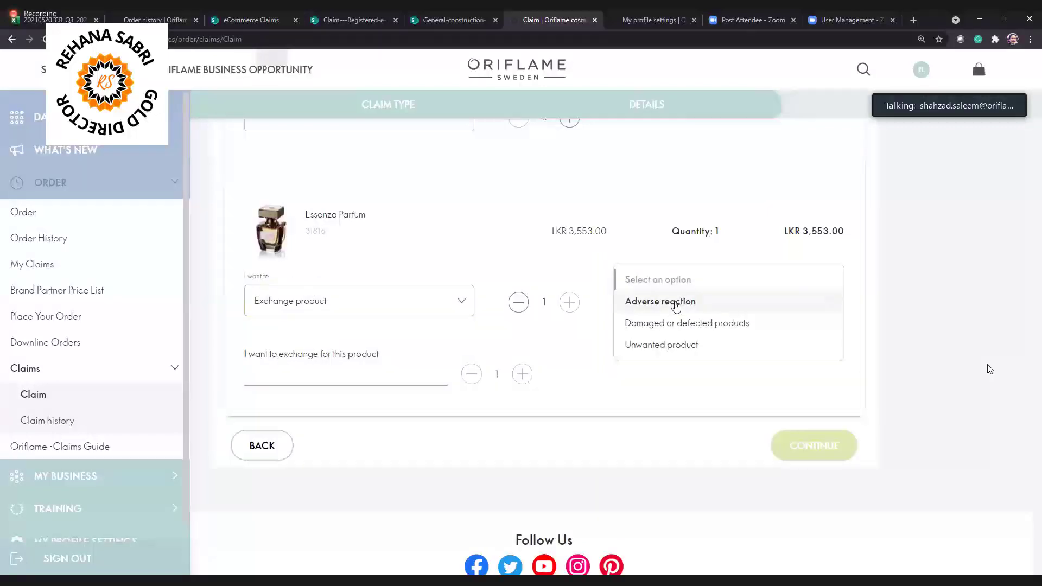
Set the Essenza Parfum claim back to Report Missing product, leaving its reason blank.
click(422, 299)
click(421, 297)
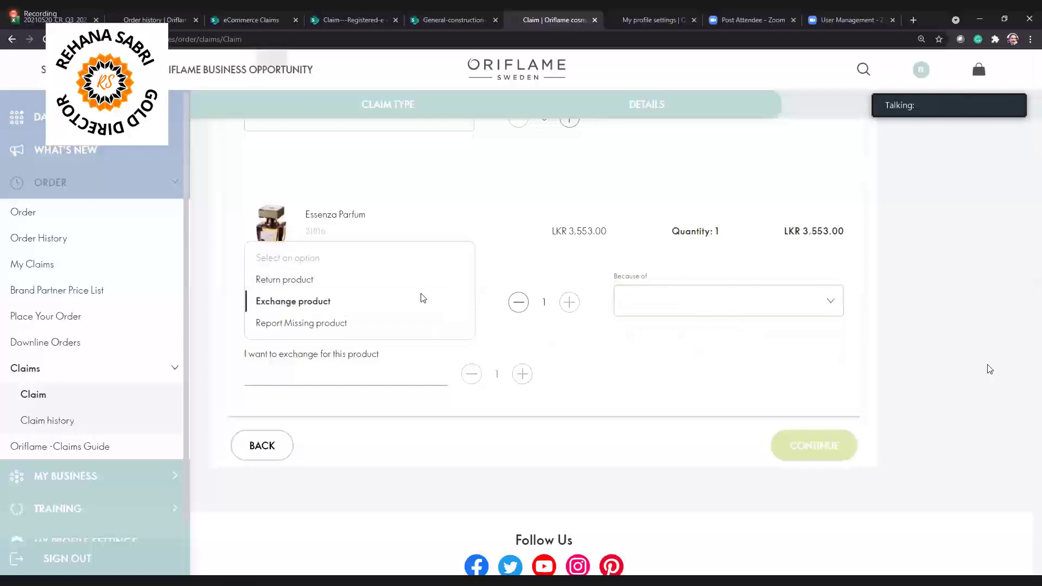
click(341, 324)
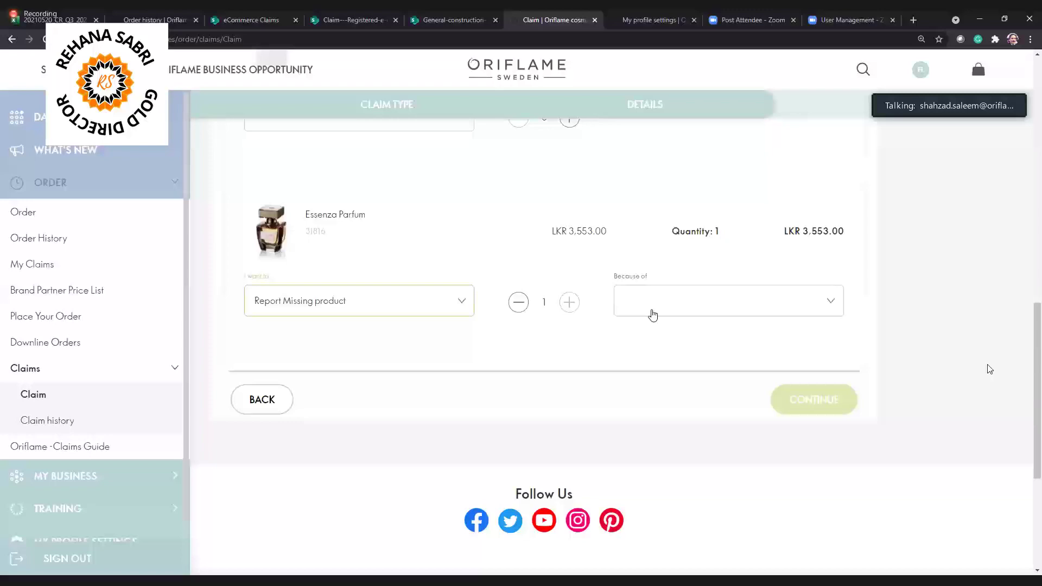
Set the Essenza Parfum's missing reason to Product just missing, request Resend product, and continue with the default delivery option.
click(652, 315)
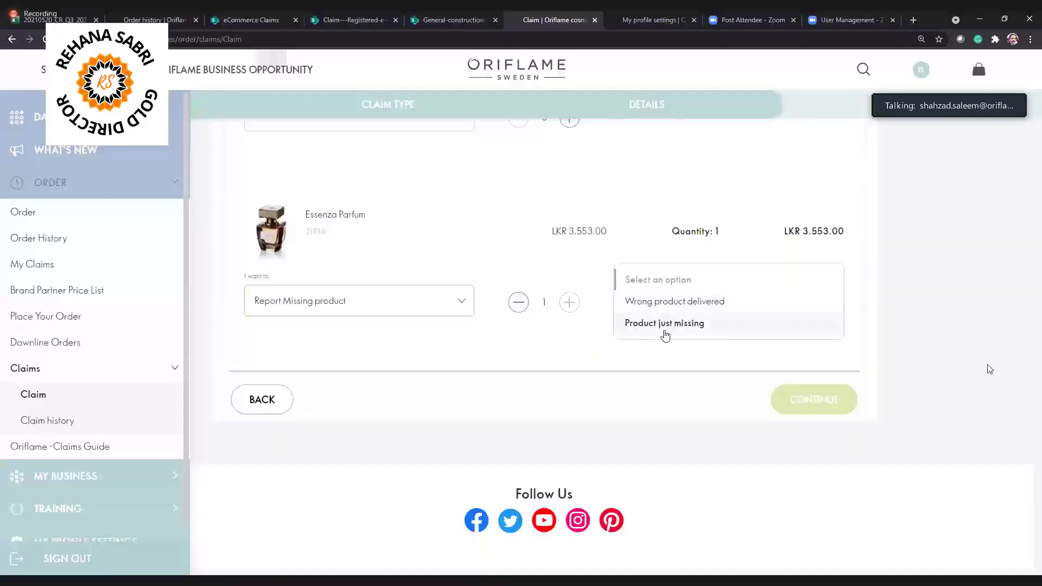
click(665, 334)
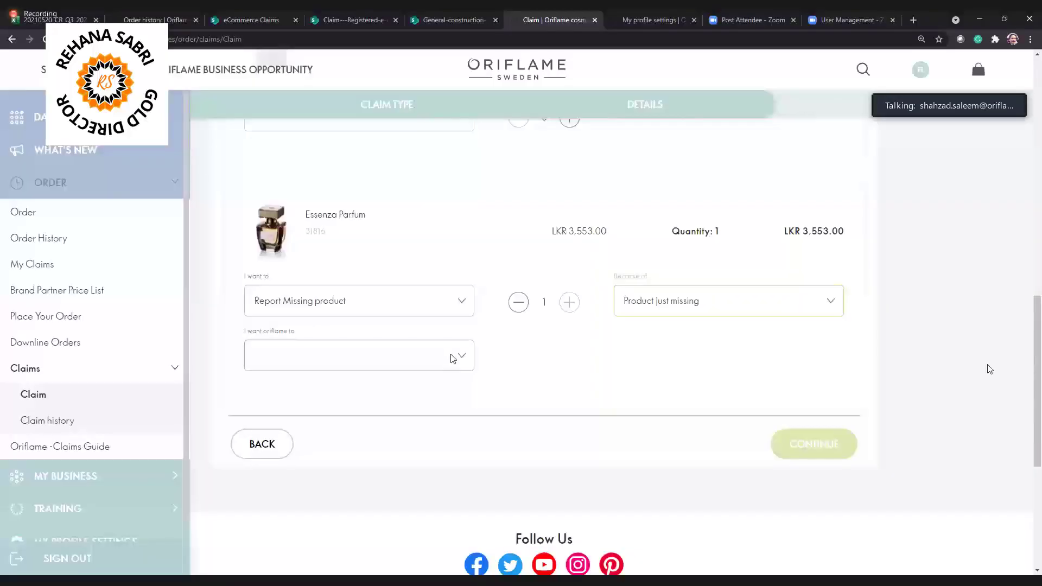
click(453, 359)
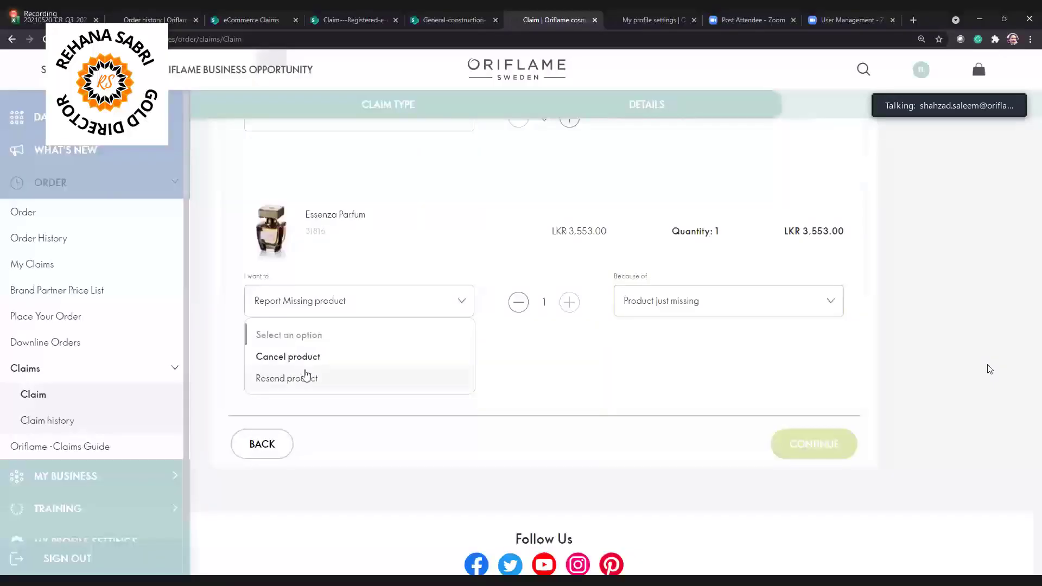
click(314, 378)
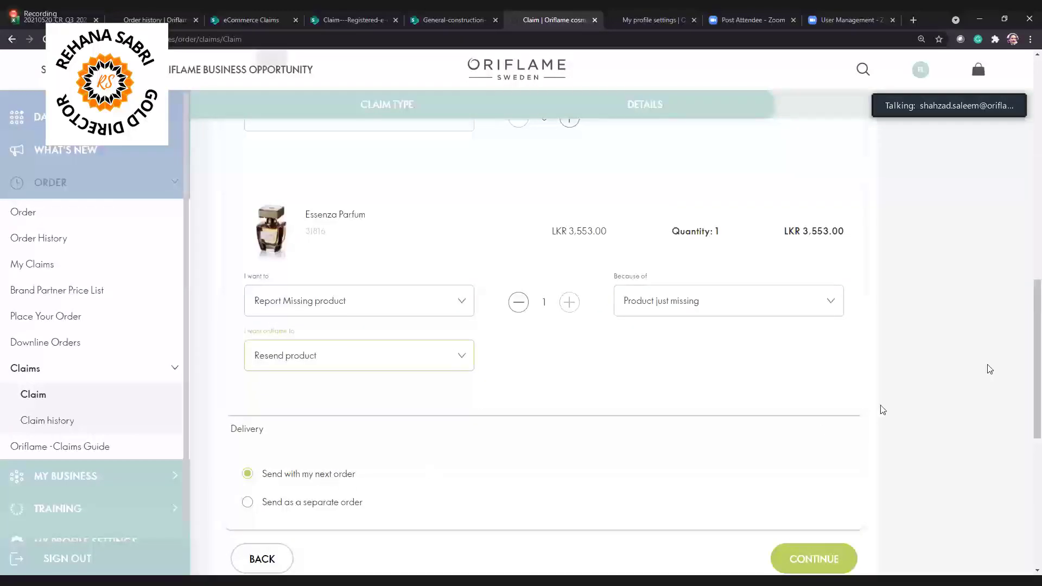
click(800, 561)
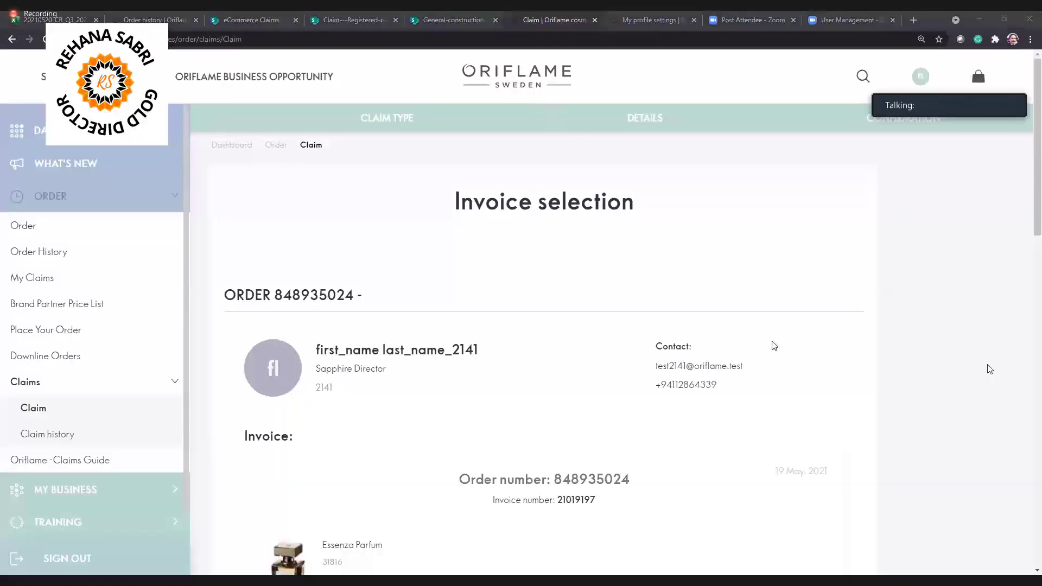
Review the missing-product claim's purpose, delivery and comment, and confirm and send the claim.
scroll(774, 345, down, 15)
scroll(768, 311, up, 5)
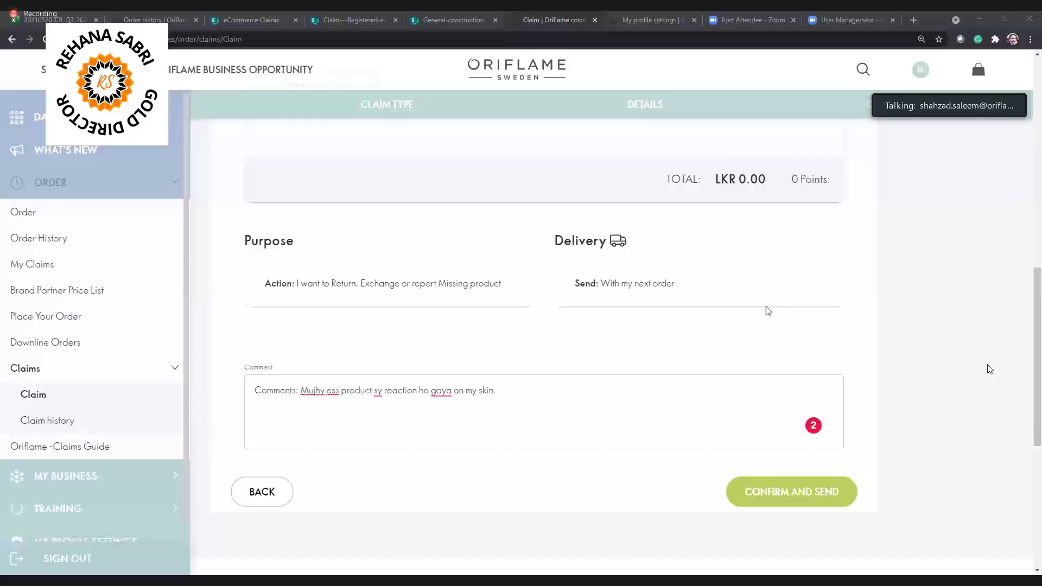
scroll(768, 310, up, 1)
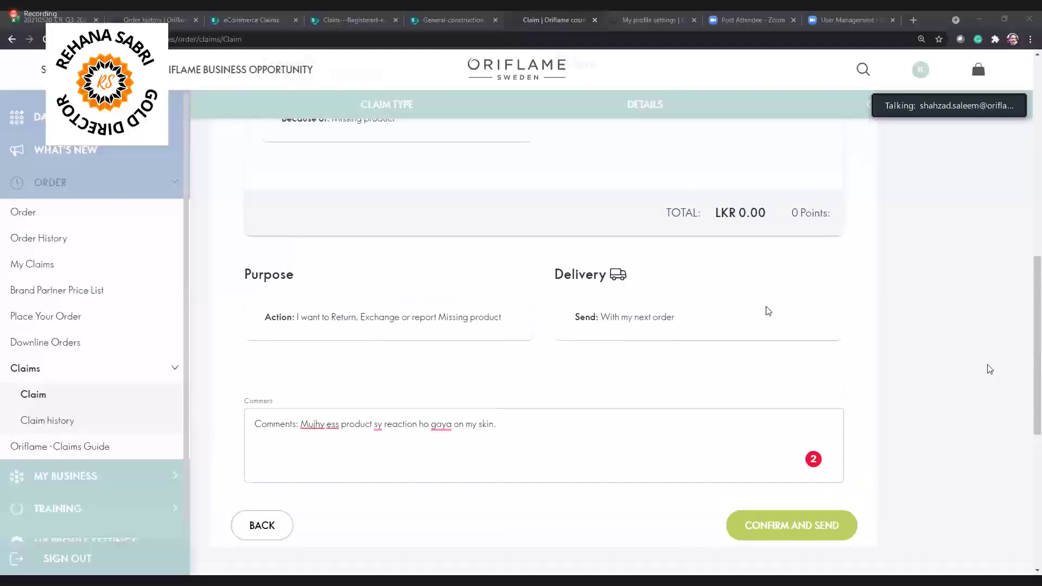
triple_click(519, 438)
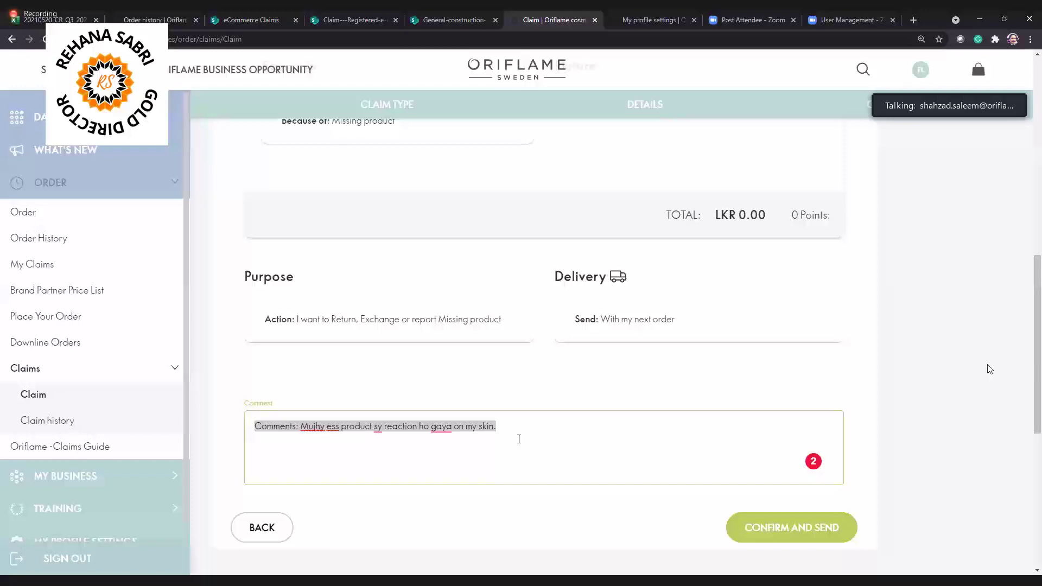
scroll(605, 415, down, 3)
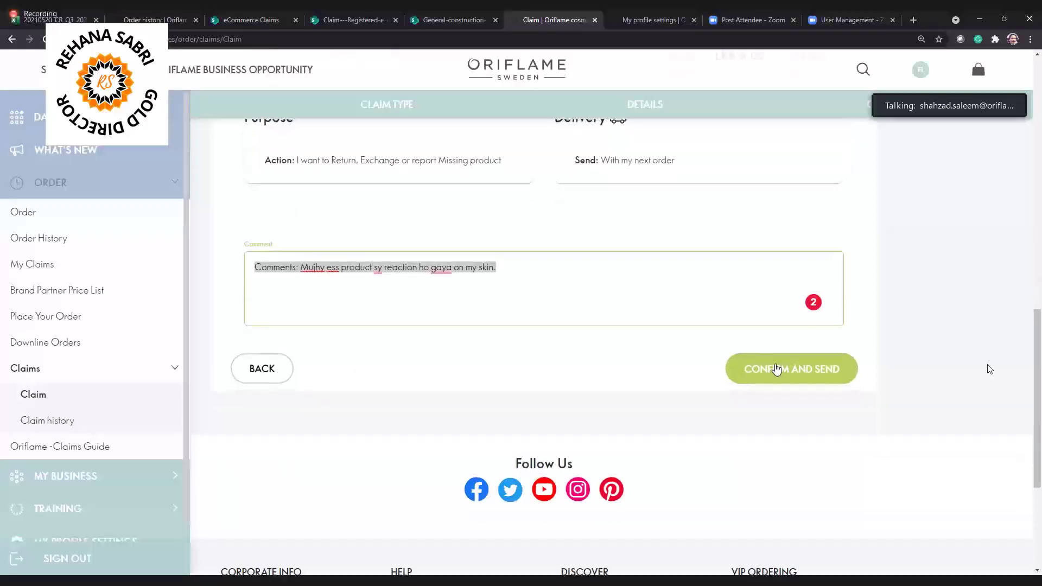
click(771, 369)
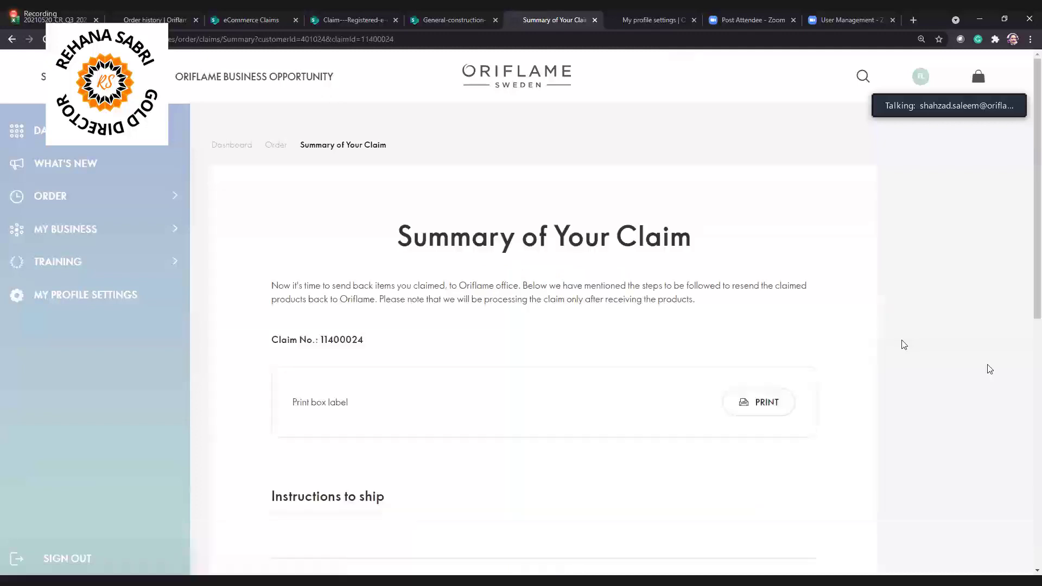
Create a new claim from the claim summary and select the recent order dated 13.03.2021.
scroll(903, 345, down, 2)
scroll(904, 345, down, 1)
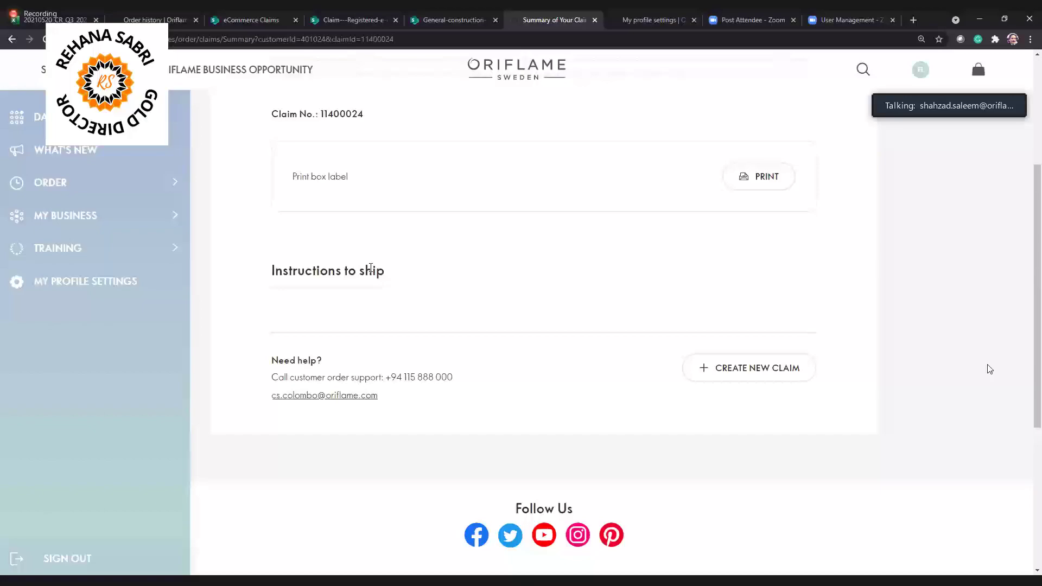
click(756, 367)
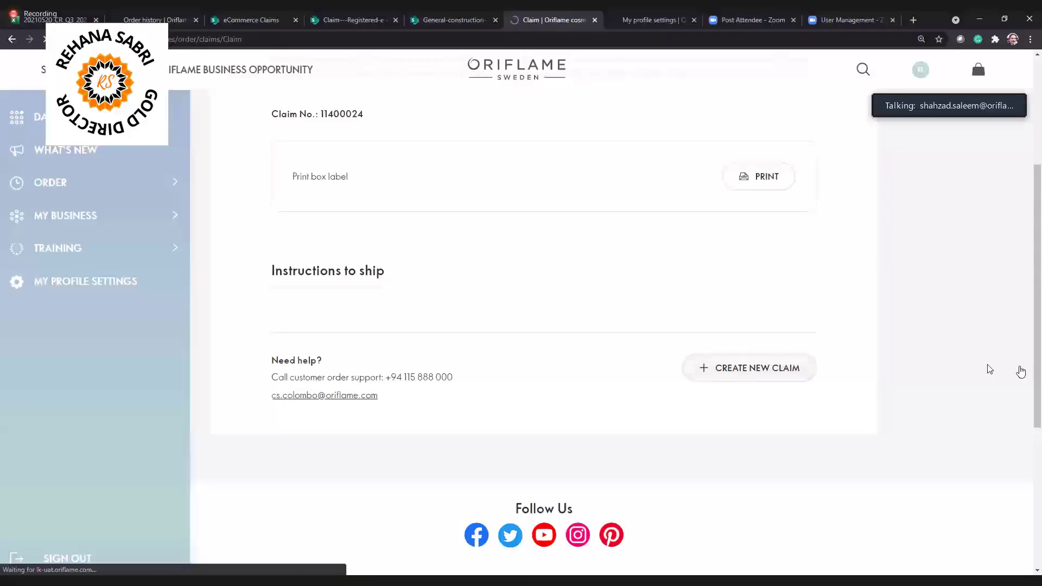
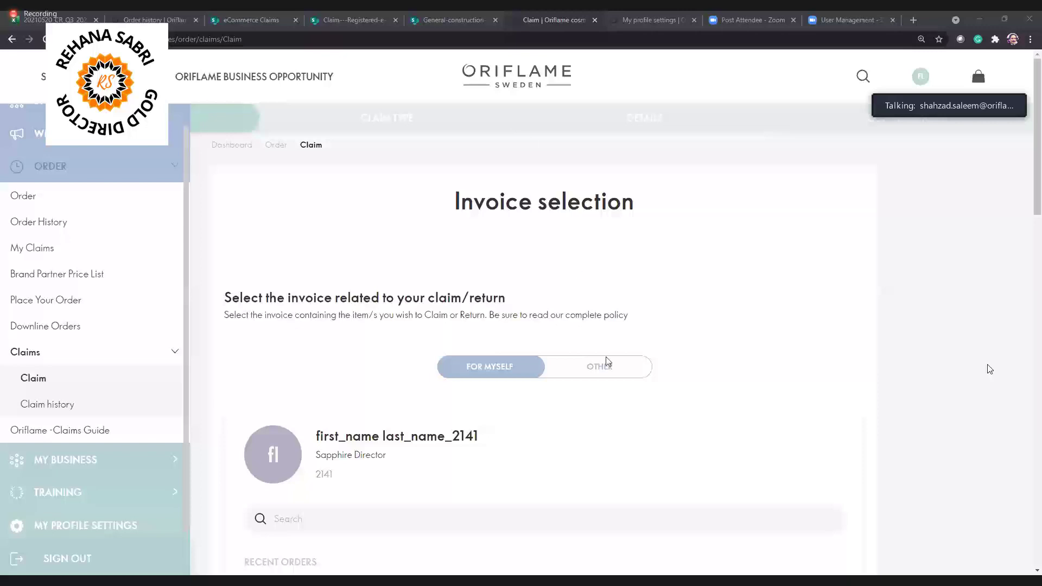
scroll(608, 362, down, 4)
scroll(608, 362, down, 2)
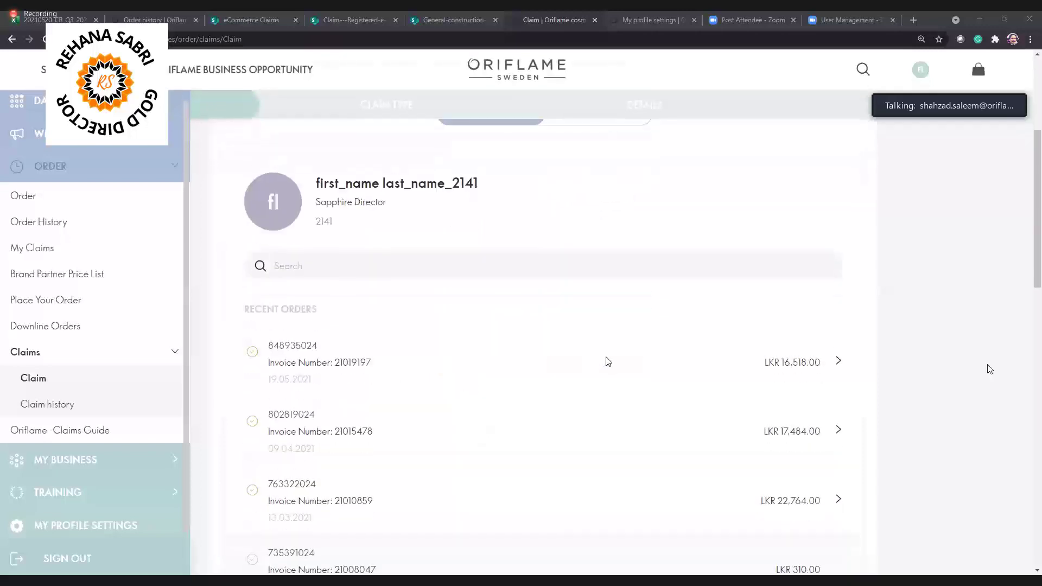
click(526, 398)
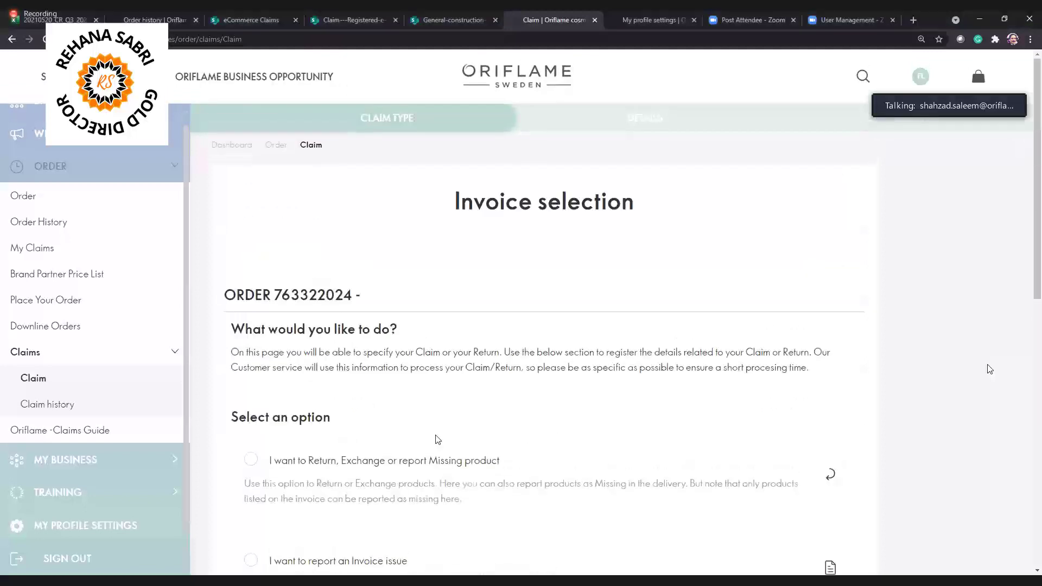
Choose to report an Invoice issue and set its reason to Campaign product/gift missing on invoice.
scroll(262, 362, down, 4)
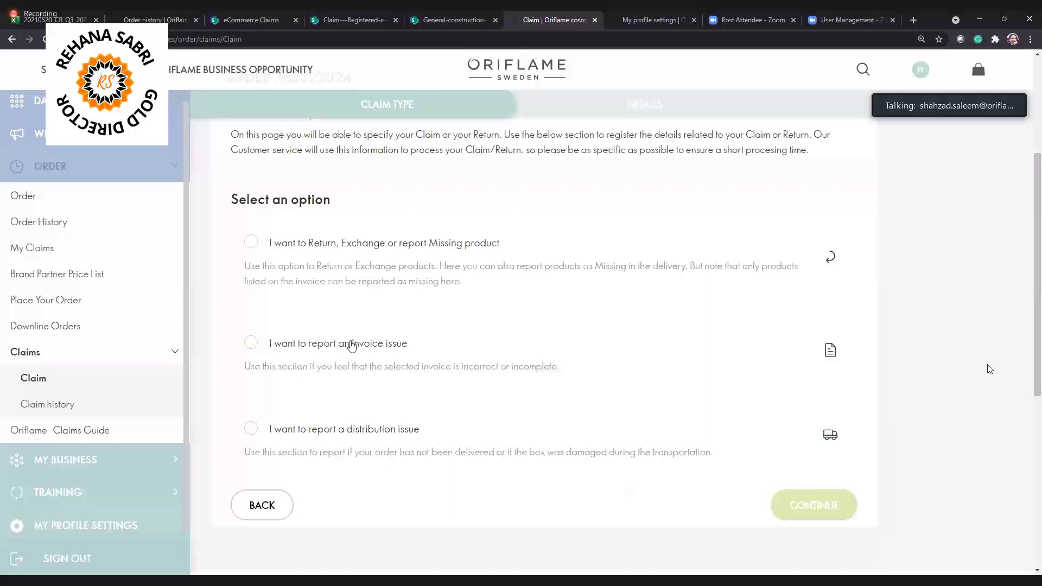
click(351, 346)
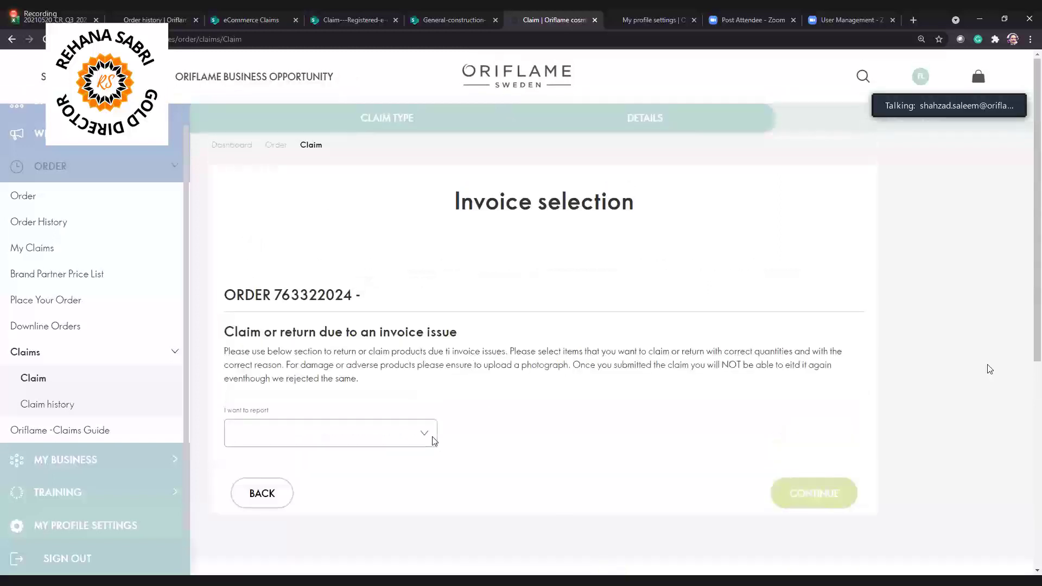
click(423, 432)
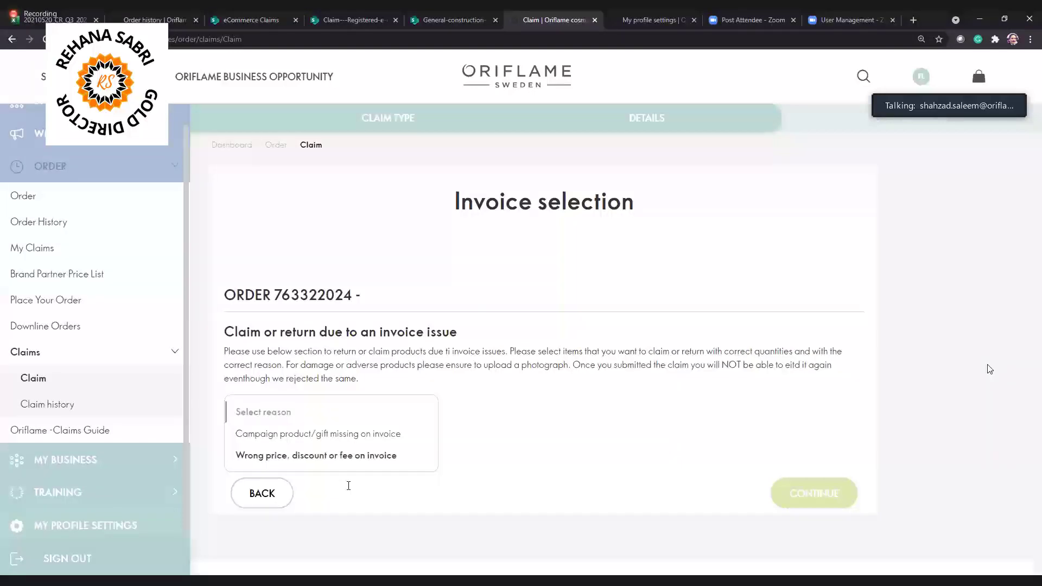
key(Up)
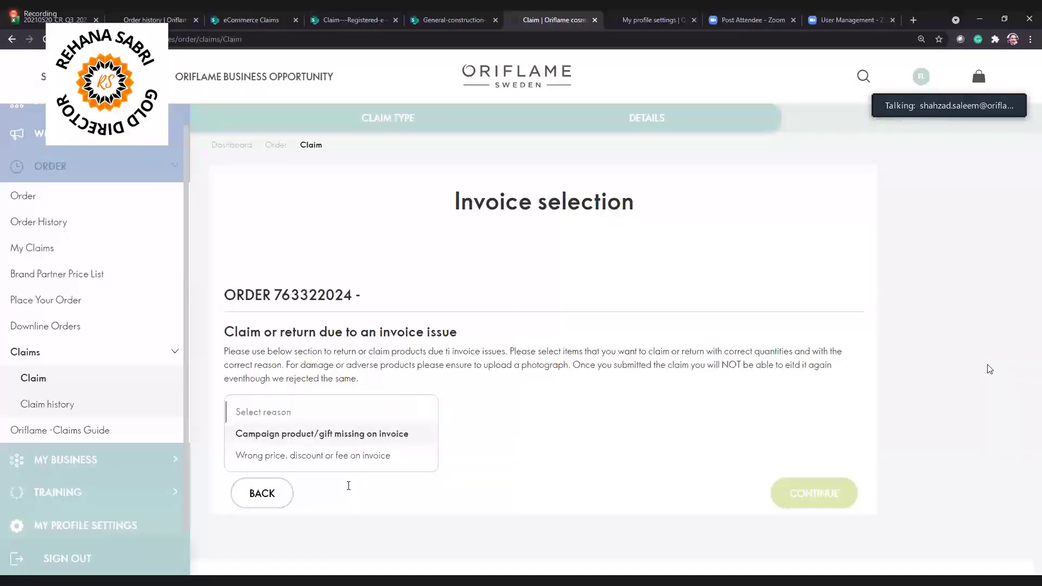
key(Return)
Specify 1276 - Protecting Balm as the missing product and continue to the claim confirmation.
text(12)
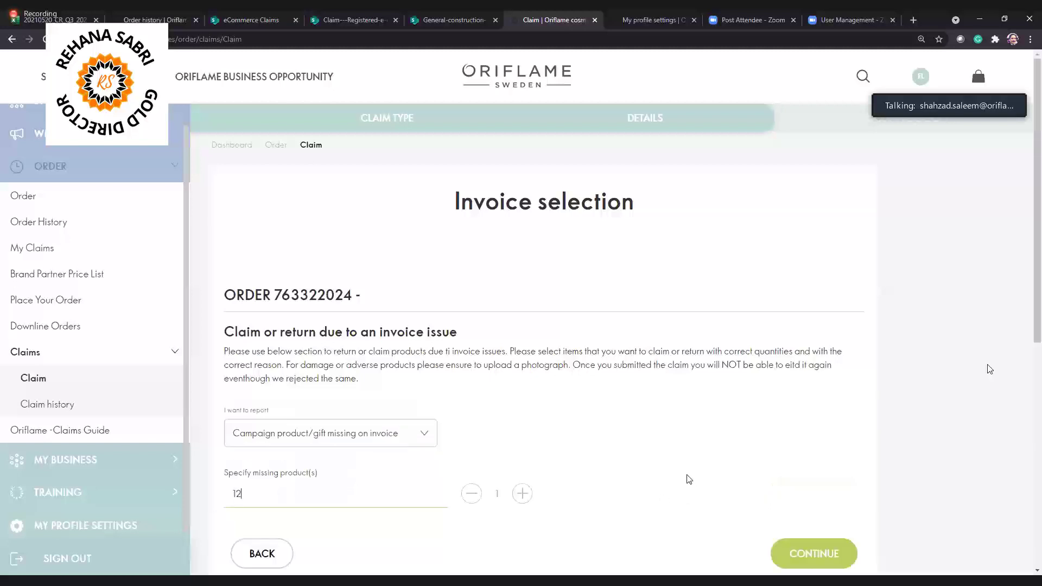
text(76)
key(Return)
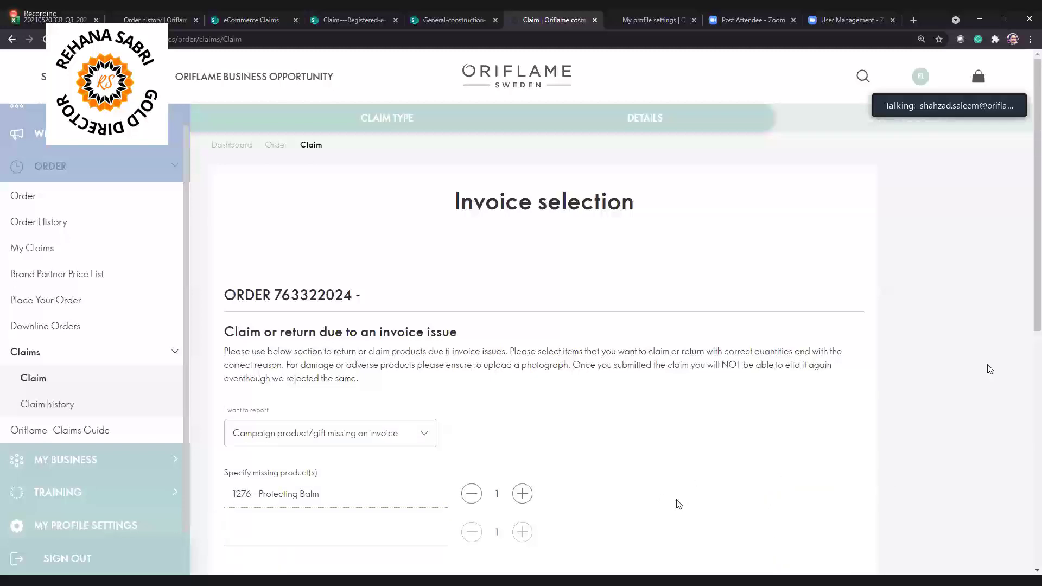
scroll(353, 286, down, 4)
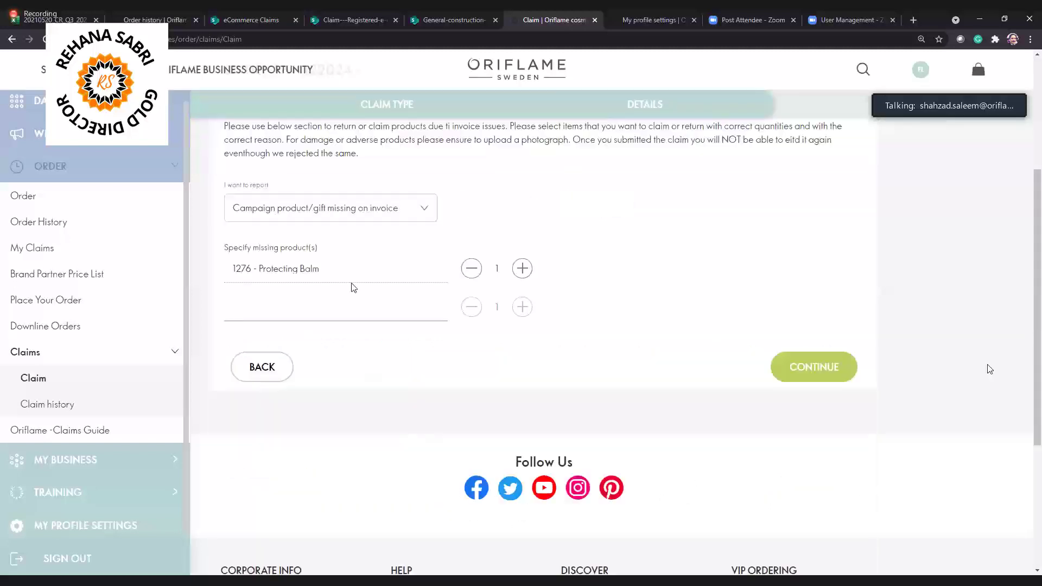
click(818, 376)
Examine the product, total, purpose and comment sections of the invoice-issue claim before sending.
scroll(821, 381, down, 10)
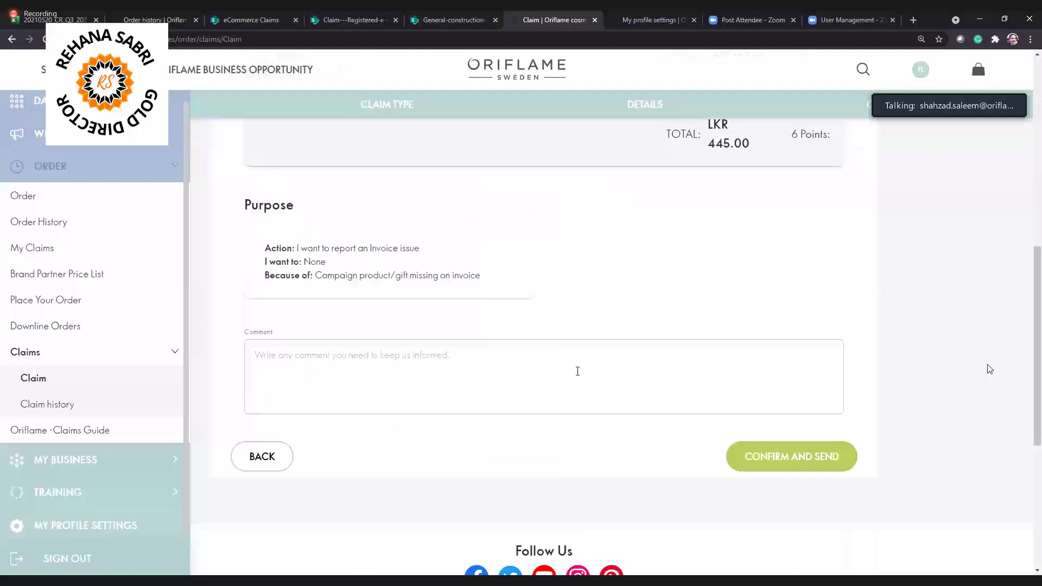
click(577, 371)
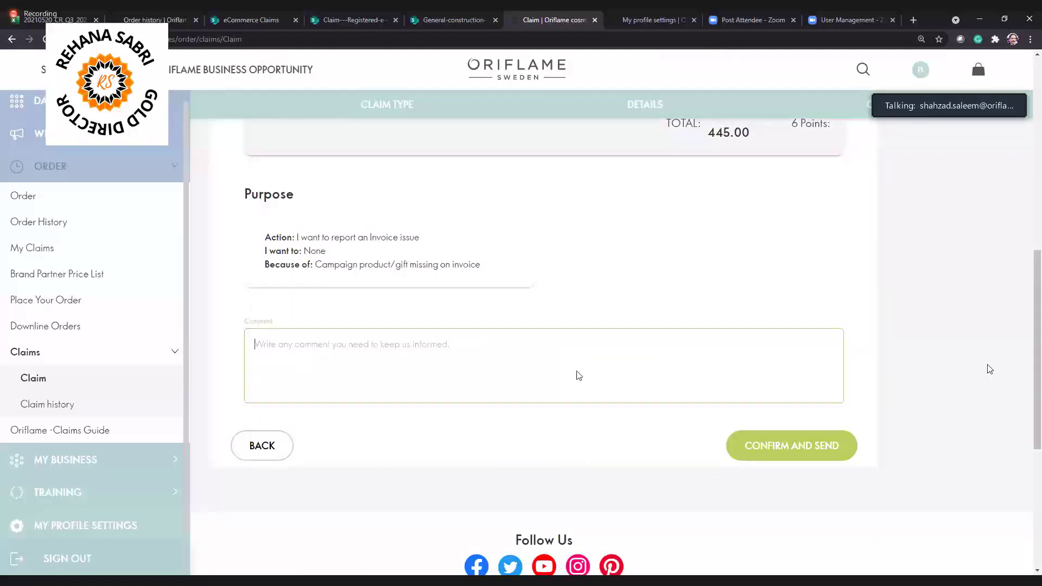
scroll(579, 374, up, 3)
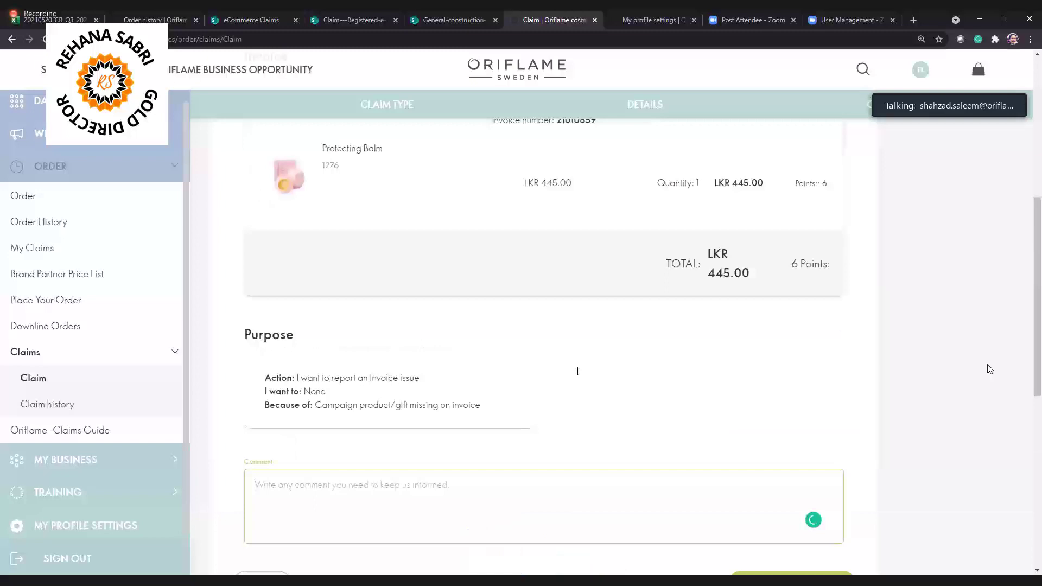
scroll(577, 371, down, 3)
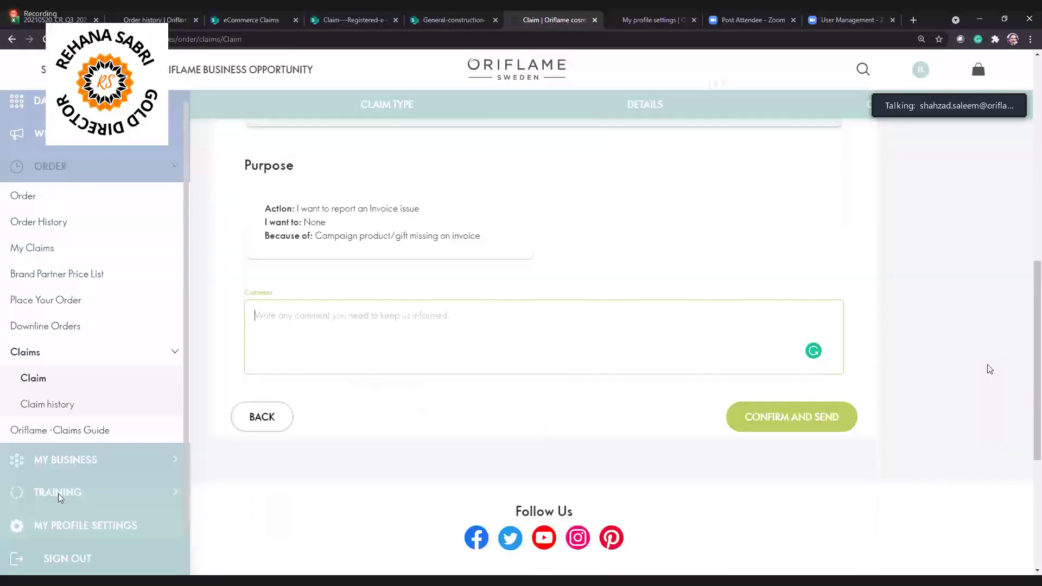
scroll(279, 542, up, 2)
scroll(307, 469, up, 1)
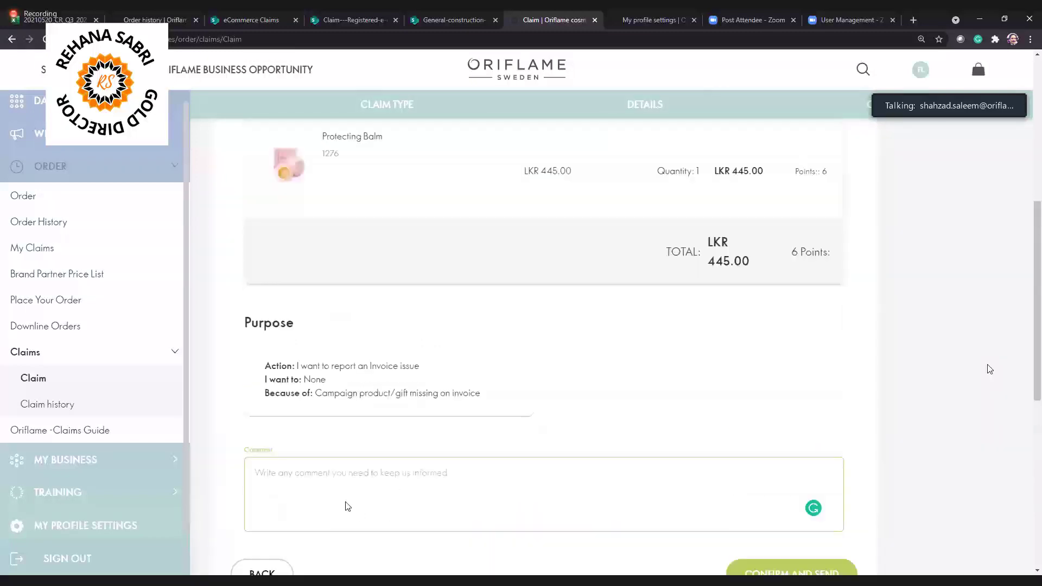
scroll(343, 500, down, 1)
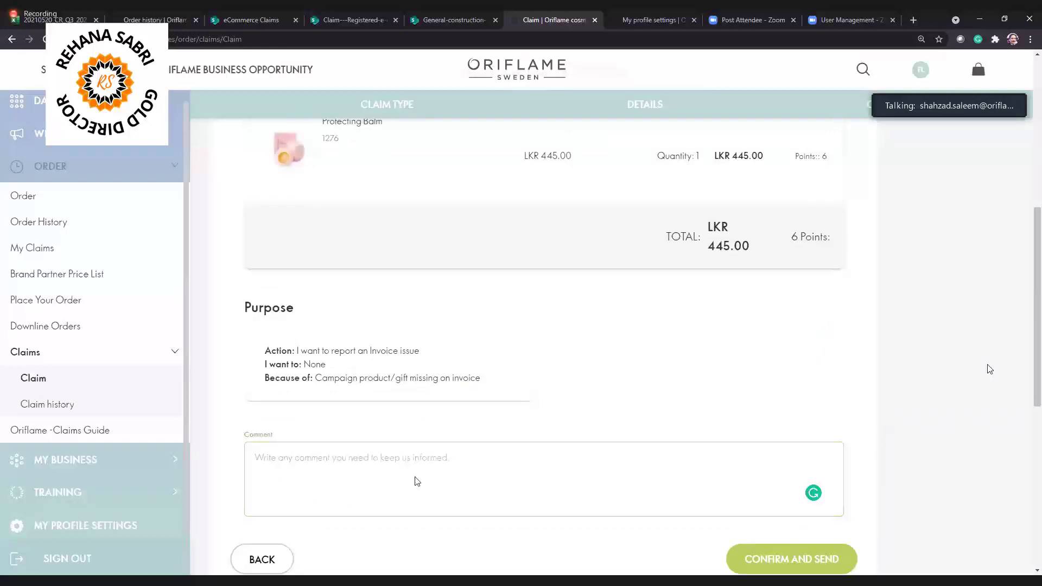
Return to the claim details and change the reported issue to Wrong price, discount or fee on invoice.
scroll(423, 461, up, 10)
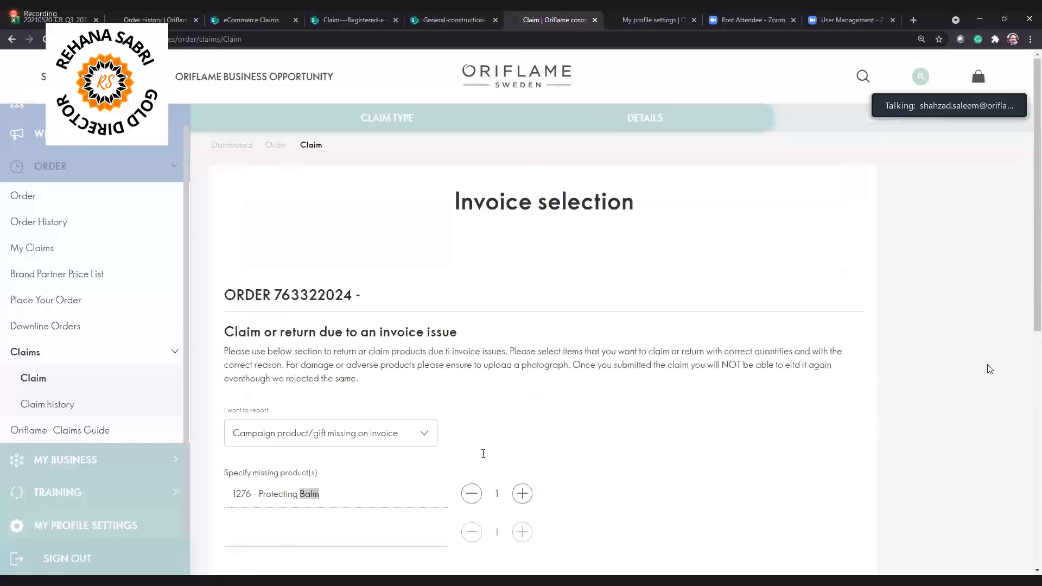
key(alt+Down)
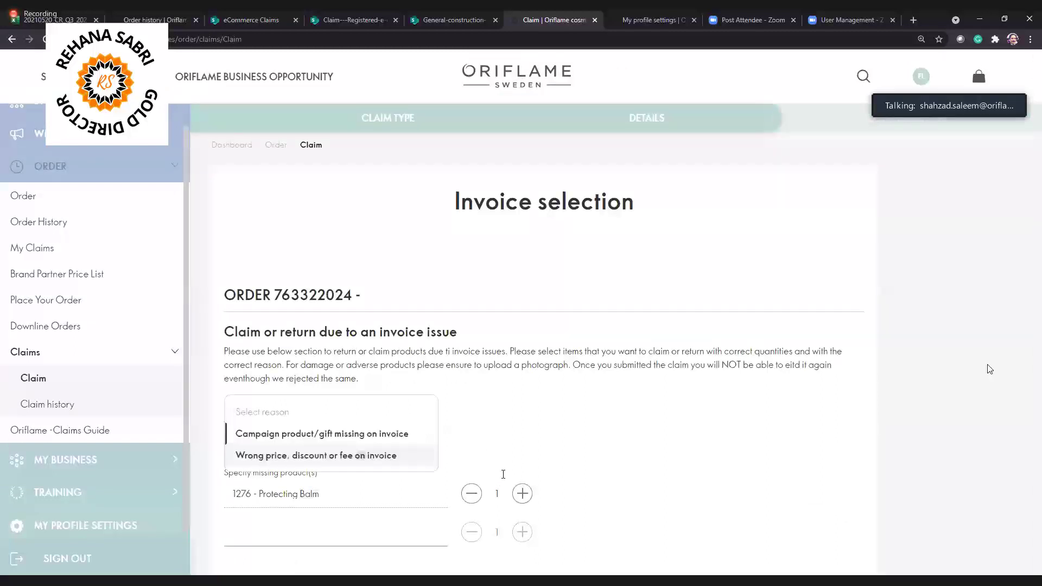
key(Return)
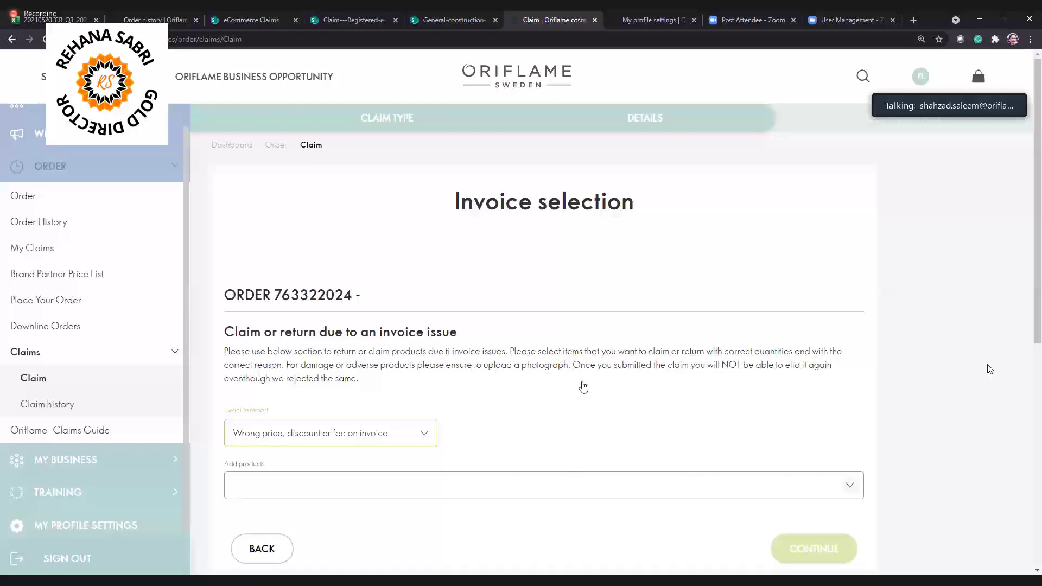
Add 13659 - Diamond Cellular Anti-Ageing Cream as the product with the wrong price and continue to the claim confirmation.
click(395, 473)
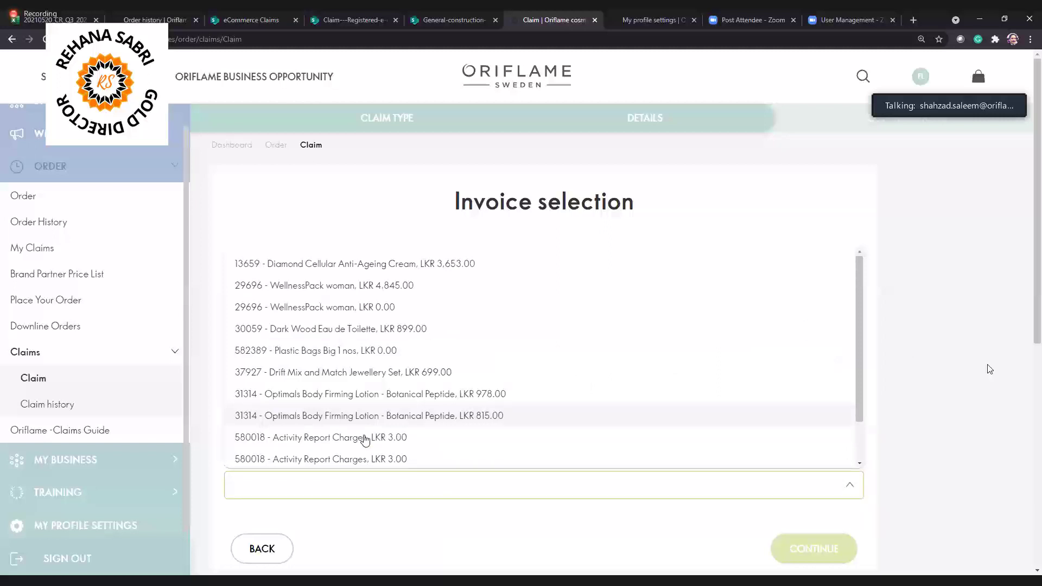
click(365, 440)
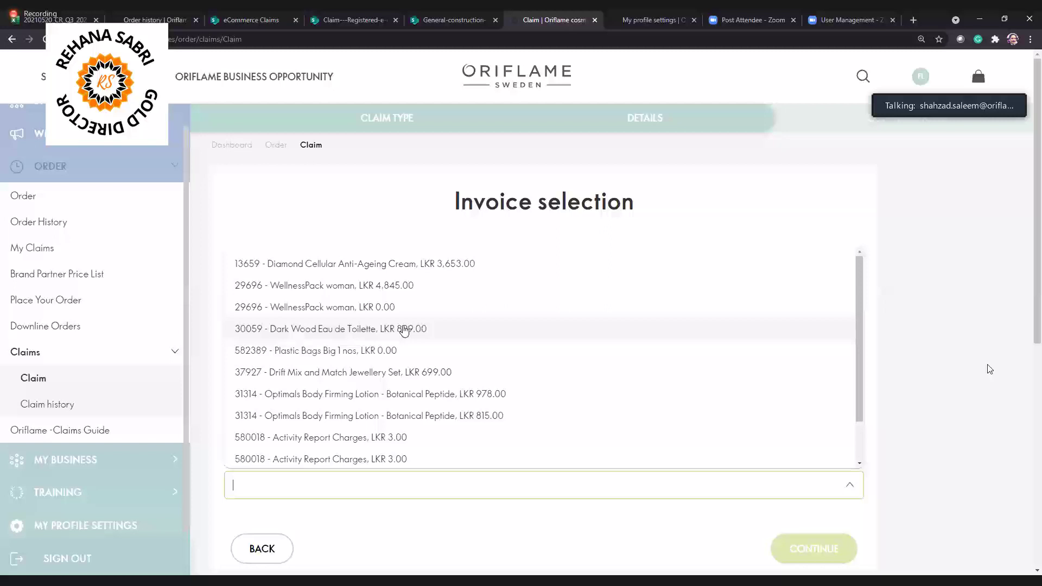
key(Down)
key(Down)
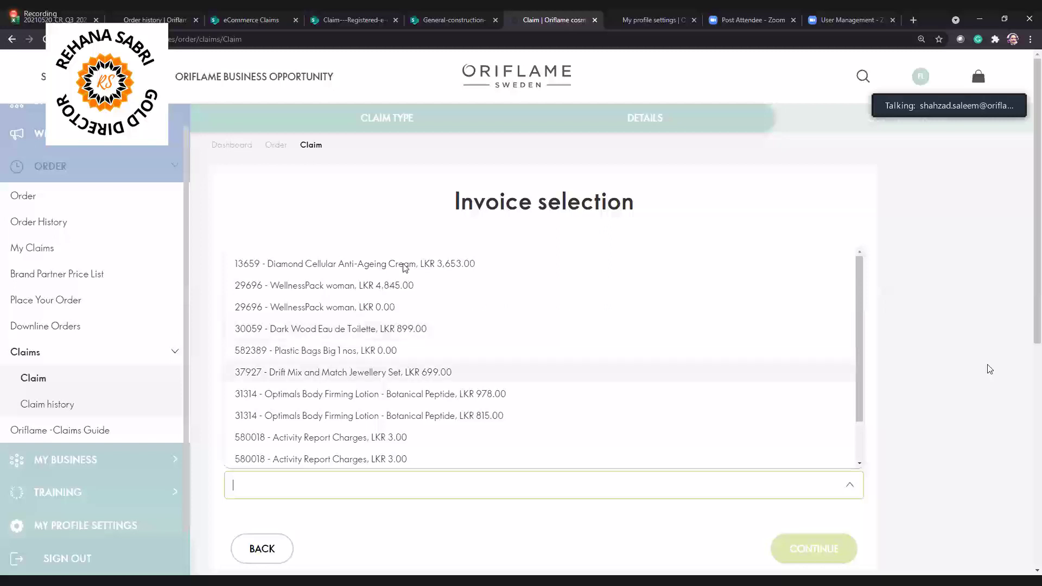
key(Up)
key(Up)
key(Up)
key(Up)
key(Up)
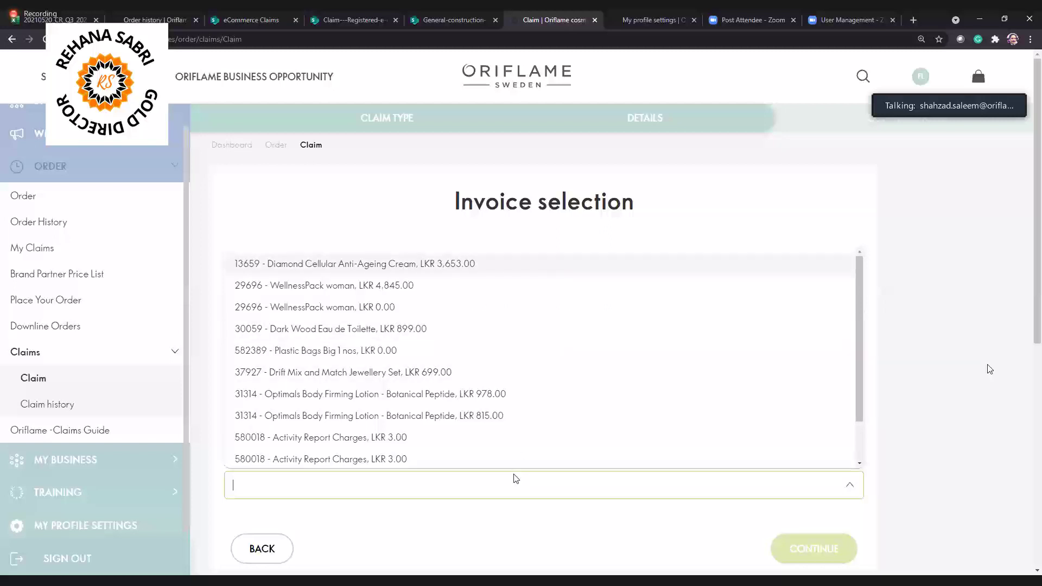
key(Return)
scroll(645, 473, down, 2)
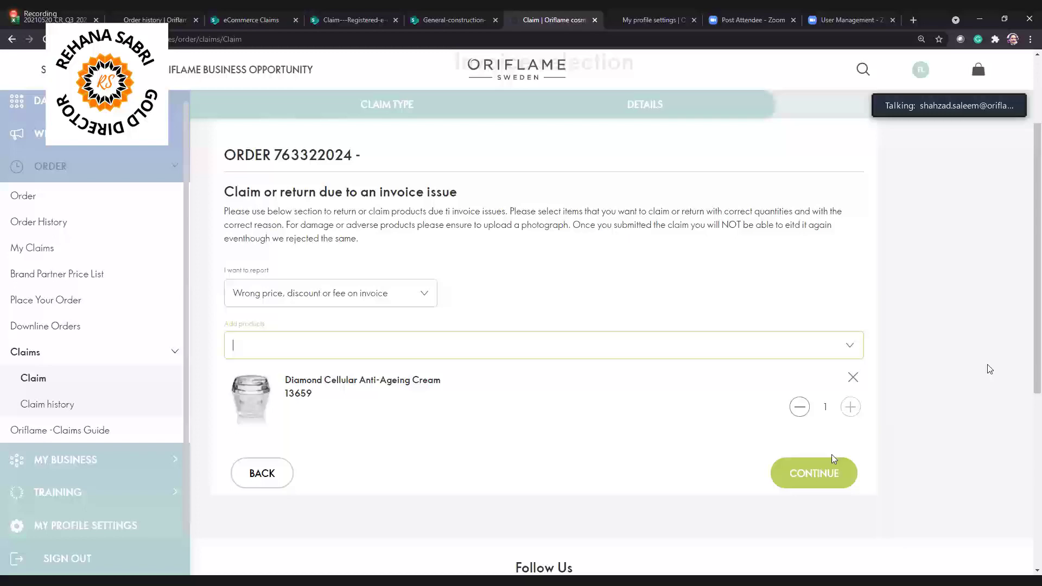
click(825, 473)
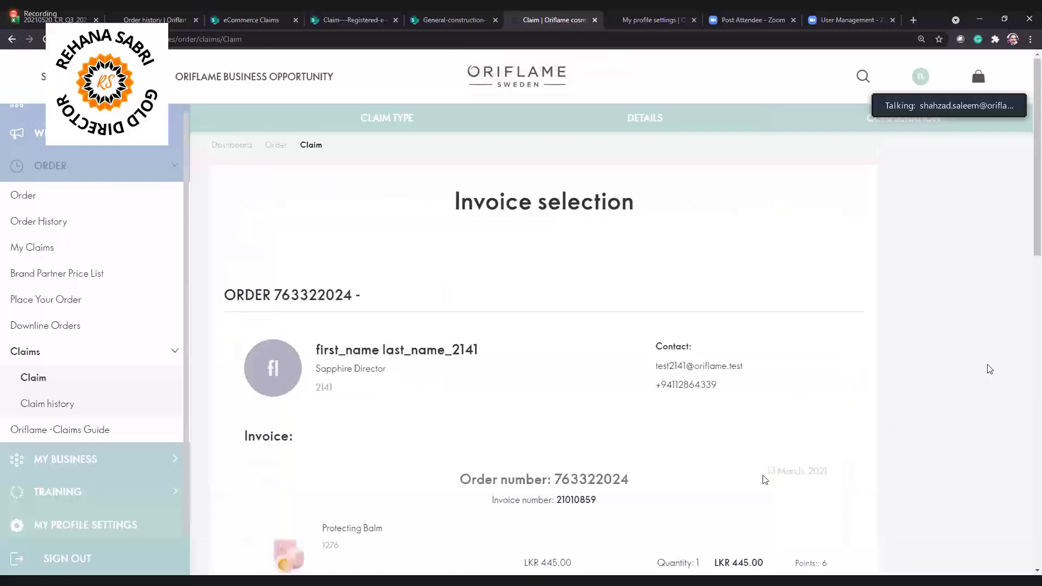
Review the wrong-price claim's product, total, purpose and comment sections, and return to its details.
scroll(762, 477, down, 5)
scroll(472, 313, down, 1)
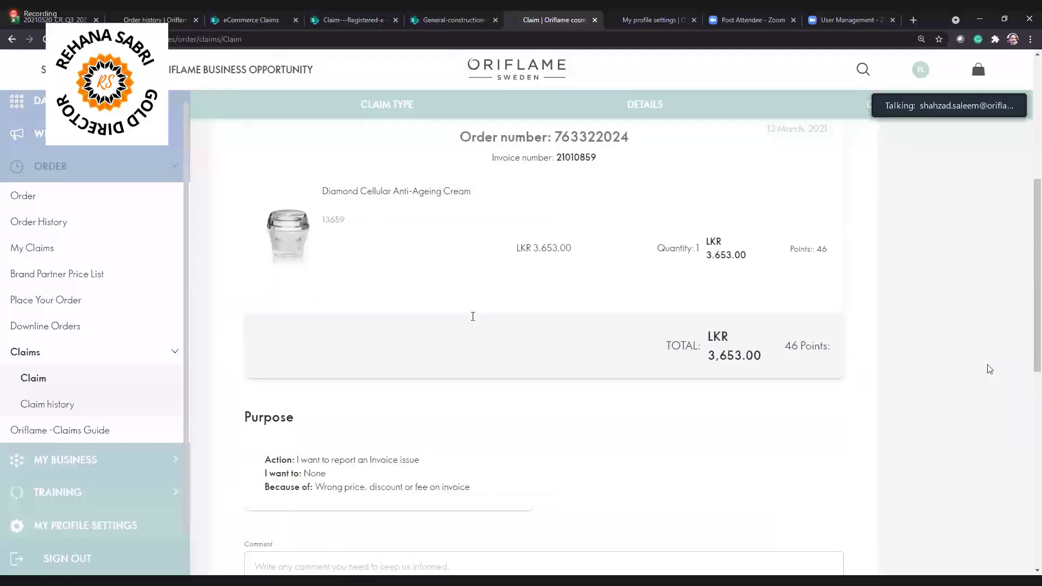
scroll(473, 320, down, 4)
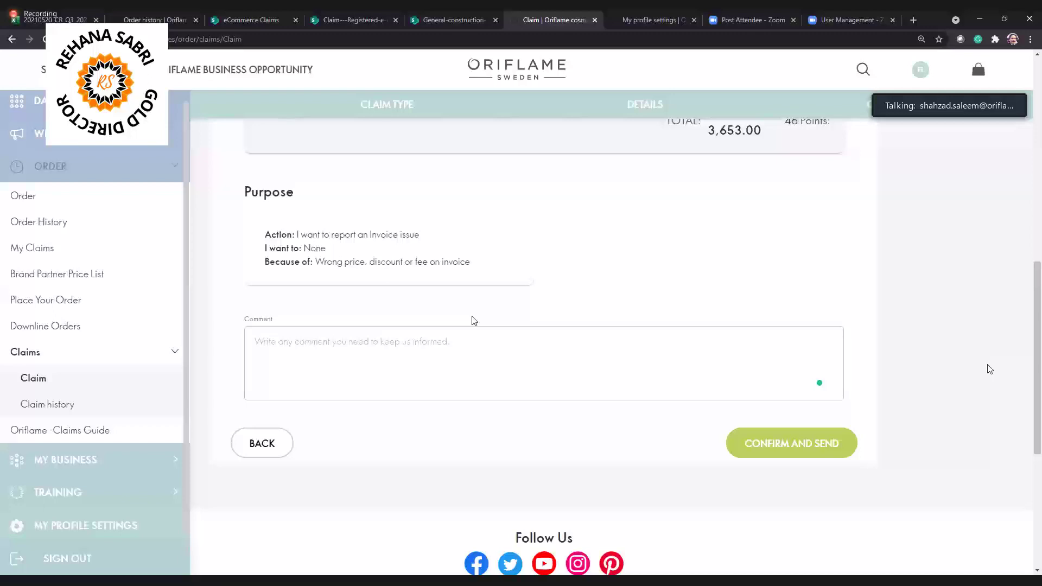
scroll(473, 320, up, 5)
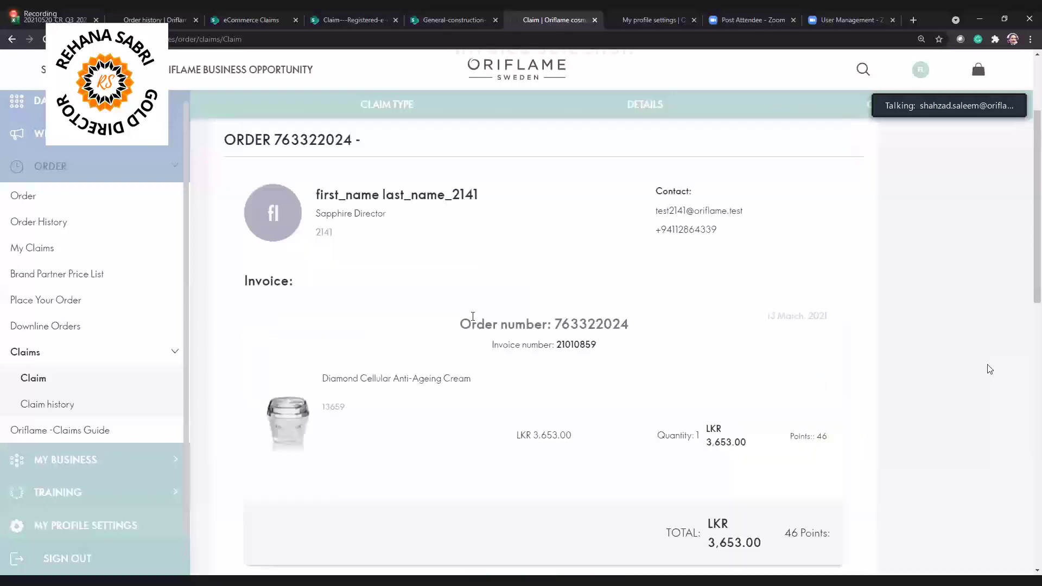
scroll(472, 316, down, 5)
click(473, 316)
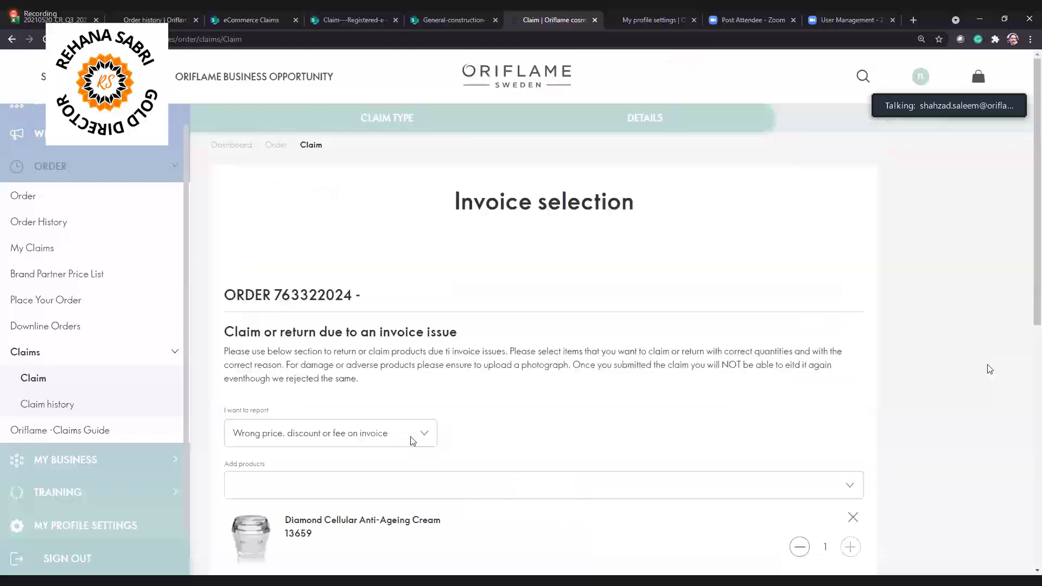
Go back to the claim type selection, choose to report a distribution issue and continue to its details.
click(413, 441)
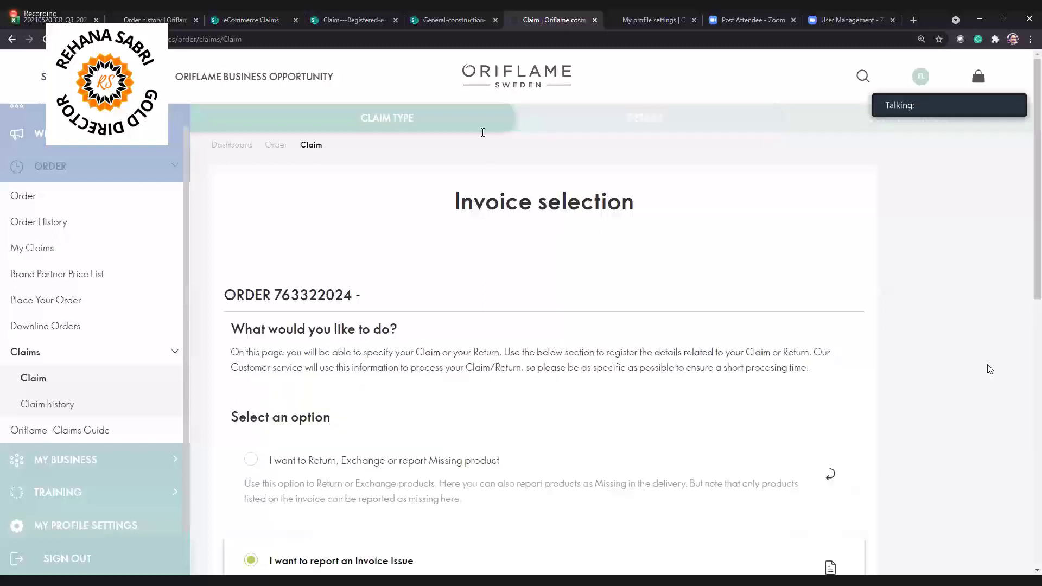
scroll(358, 77, down, 4)
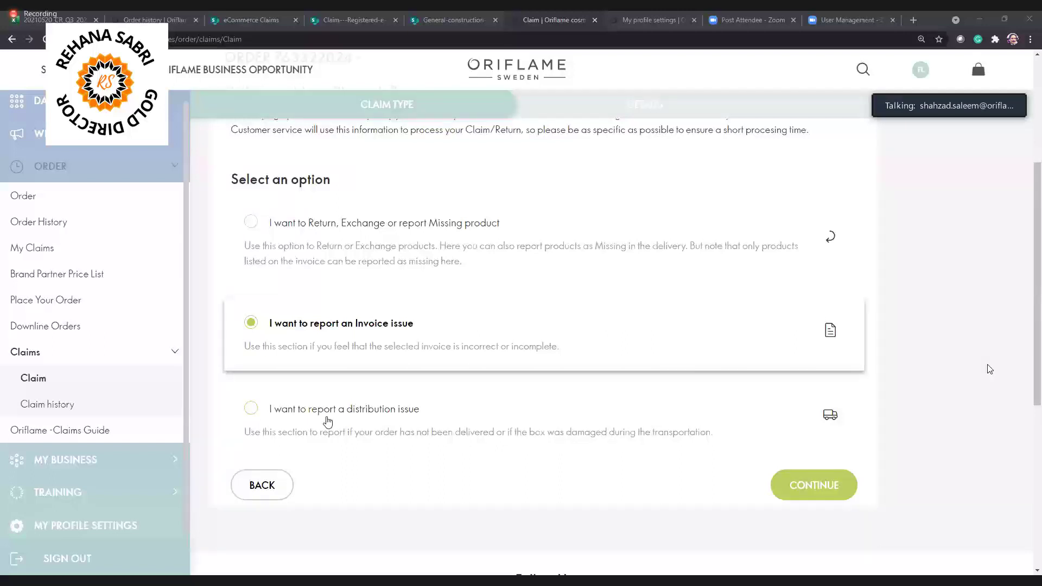
click(251, 409)
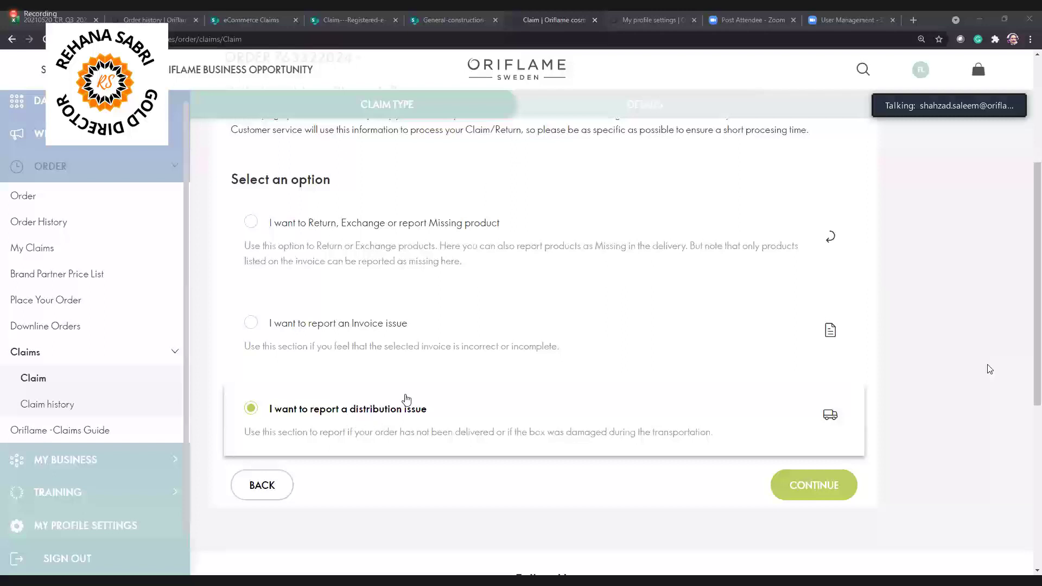
scroll(406, 399, up, 5)
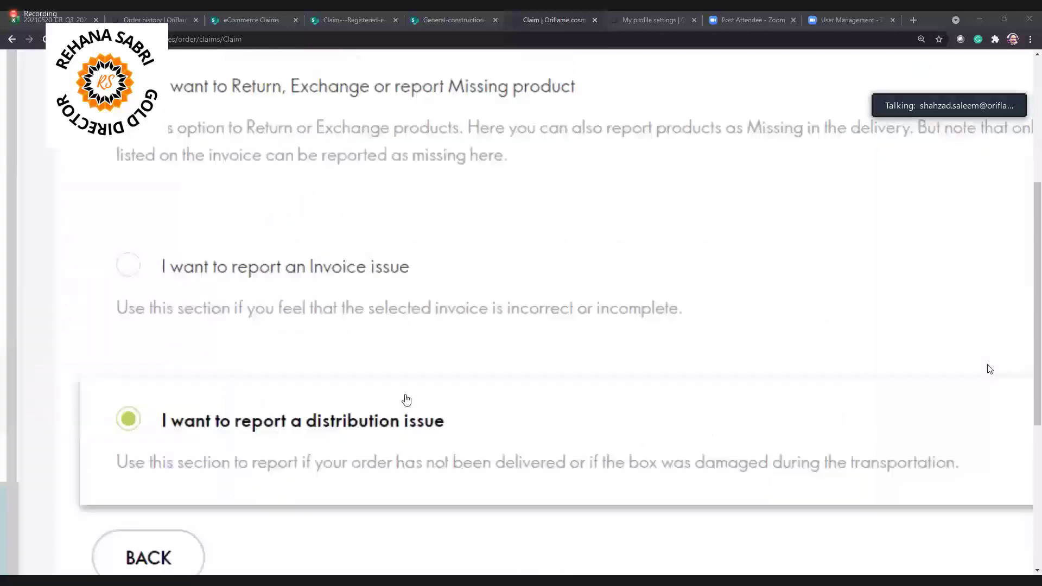
scroll(407, 399, down, 5)
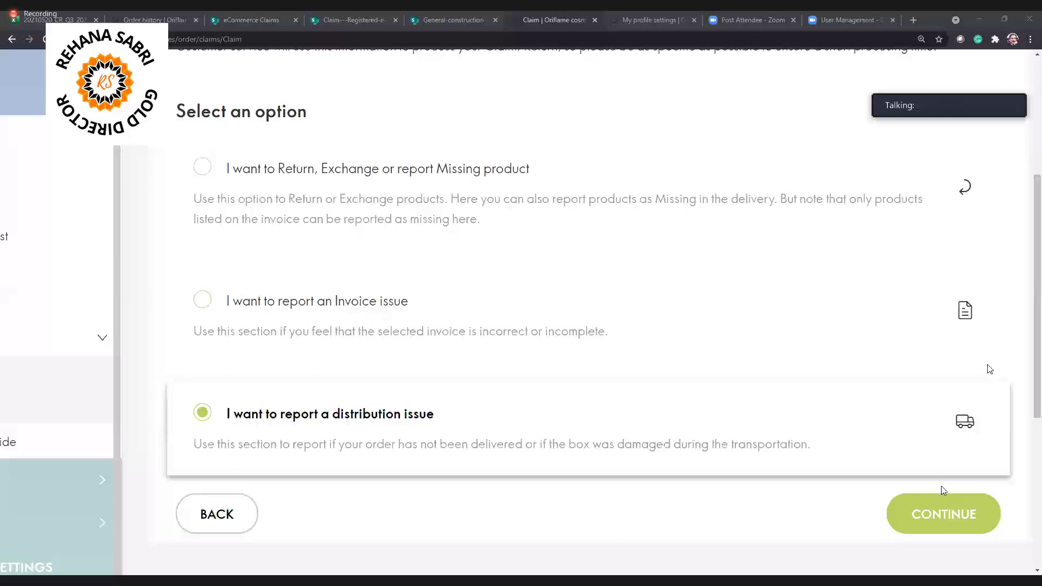
click(929, 525)
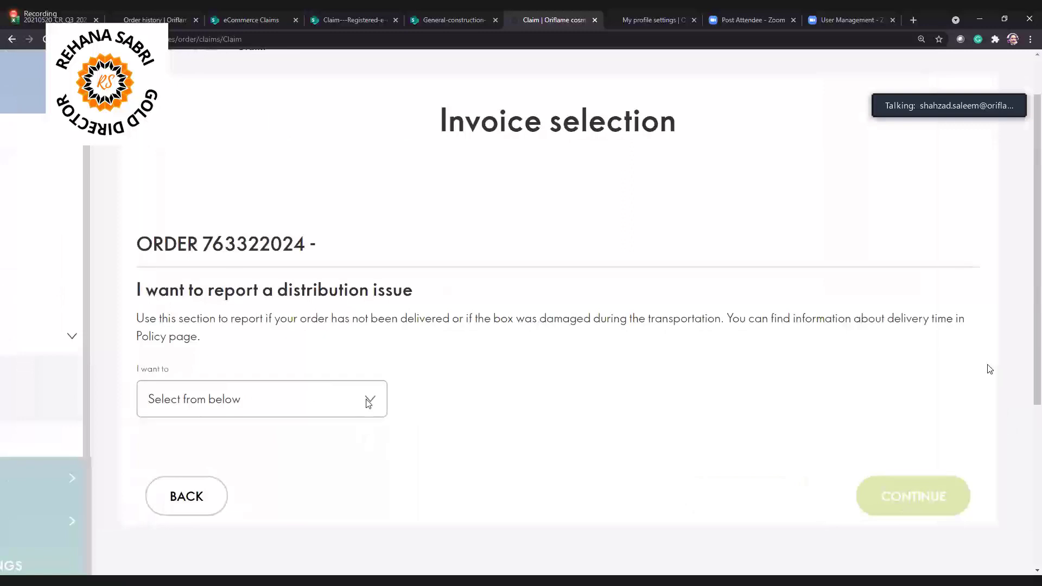
Set the distribution issue to Cancel order due to Parcel not delivered and continue to the claim confirmation.
click(369, 403)
scroll(460, 439, down, 2)
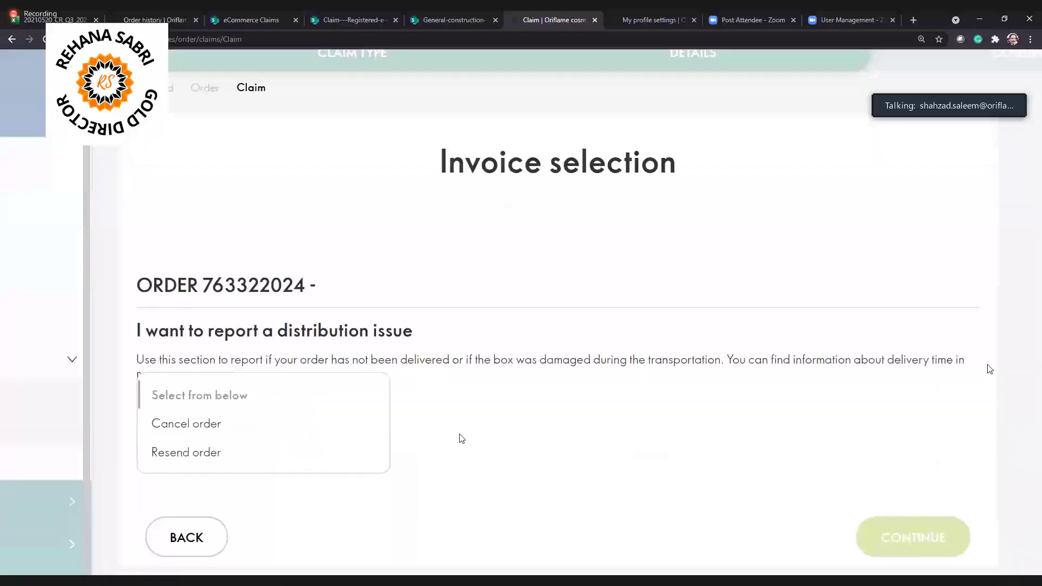
click(256, 430)
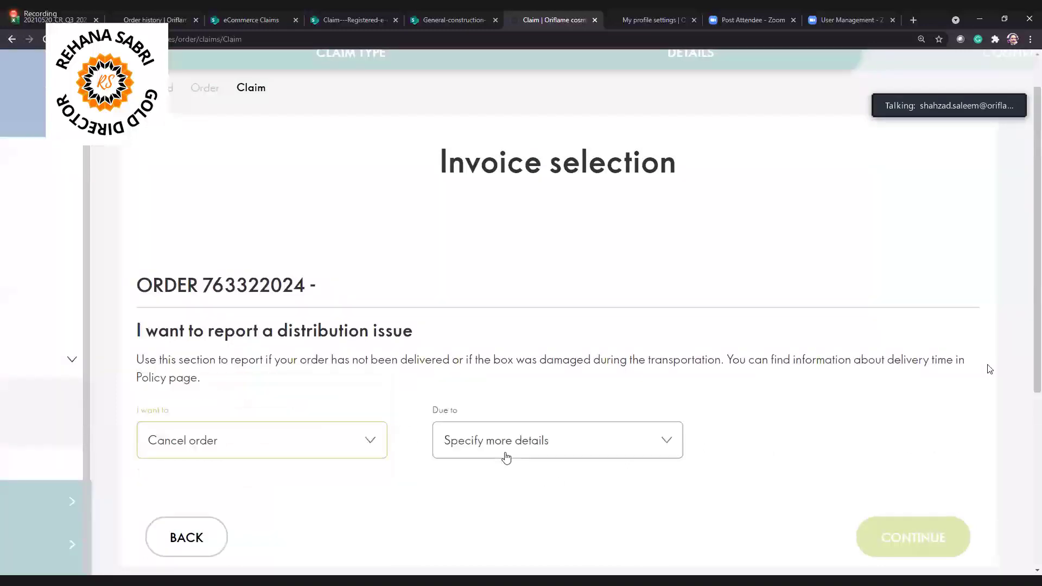
click(506, 458)
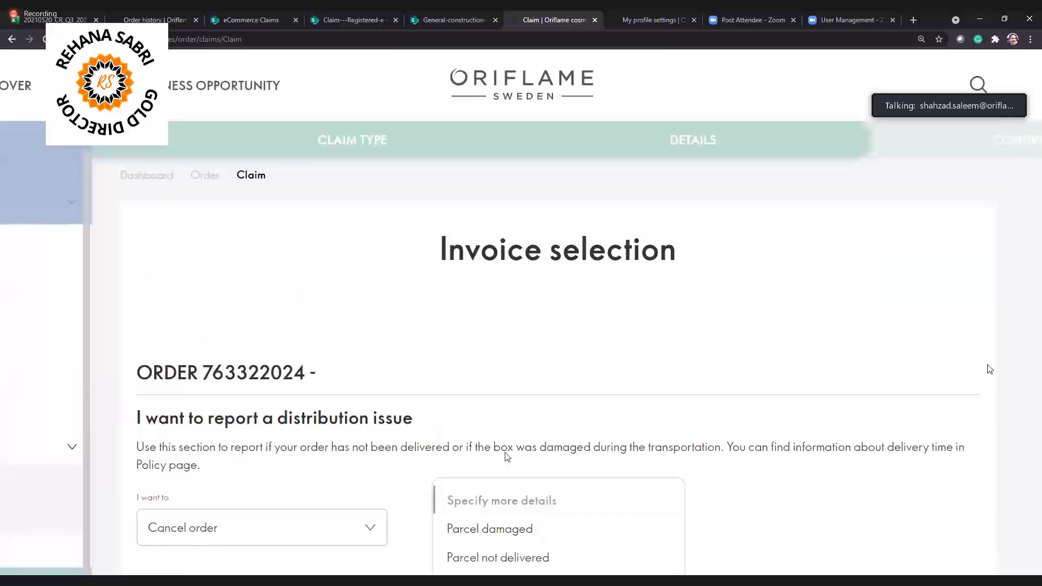
scroll(506, 457, down, 3)
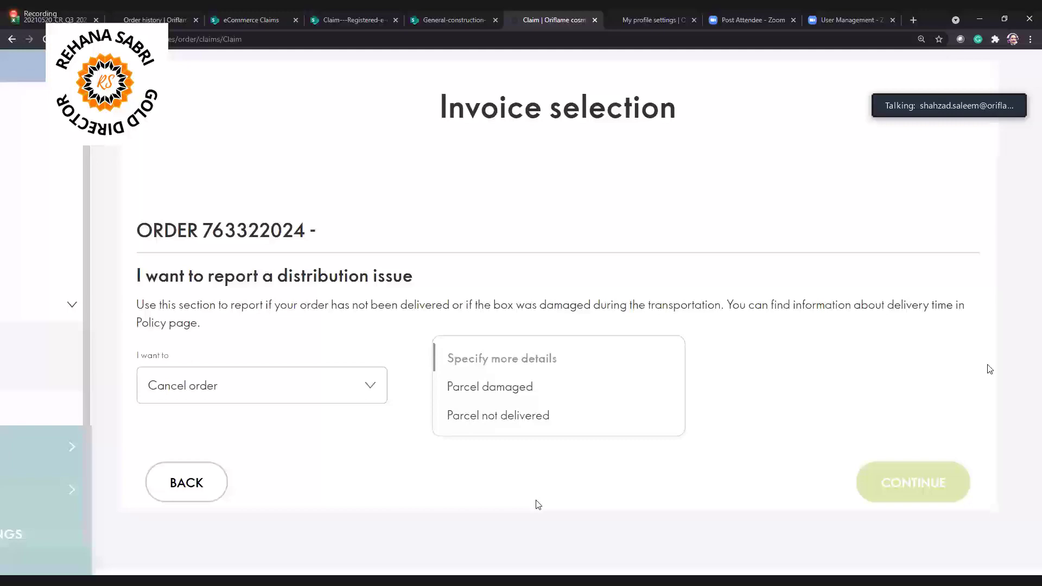
click(511, 415)
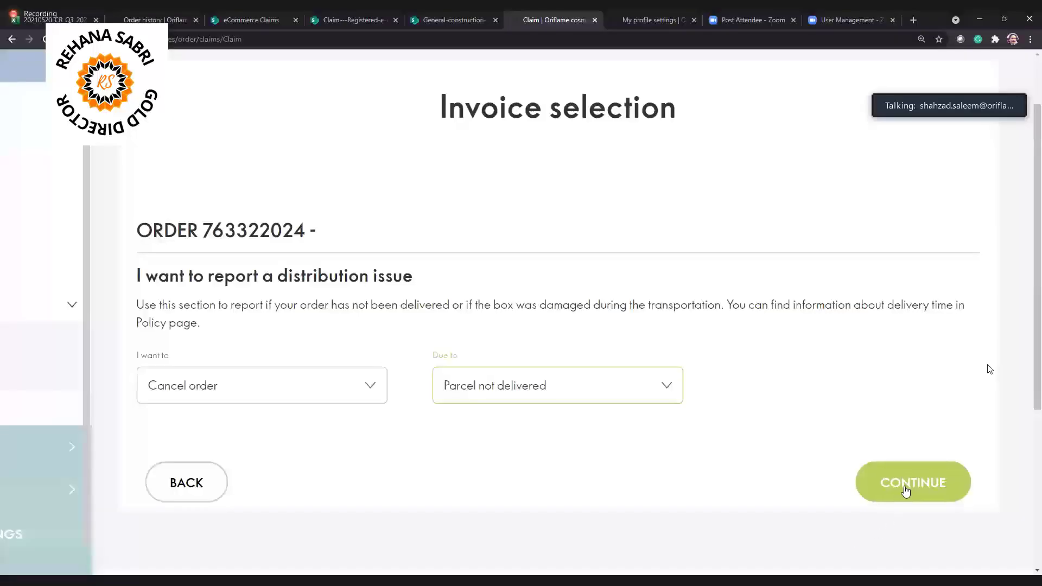
click(901, 494)
Examine the order cancellation claim's full product list, purpose and comment sections before sending.
scroll(990, 369, down, 12)
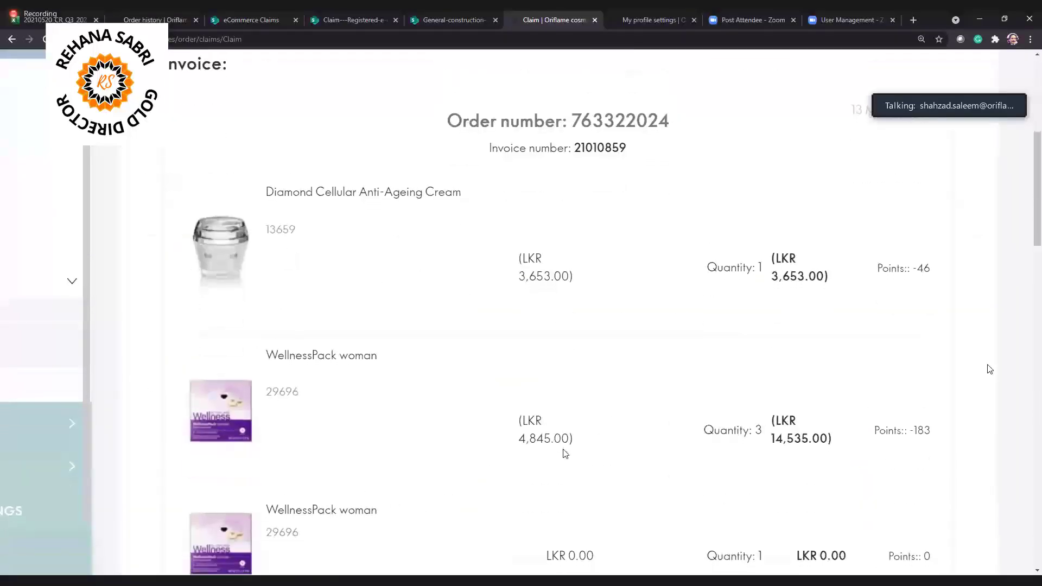
scroll(990, 369, down, 6)
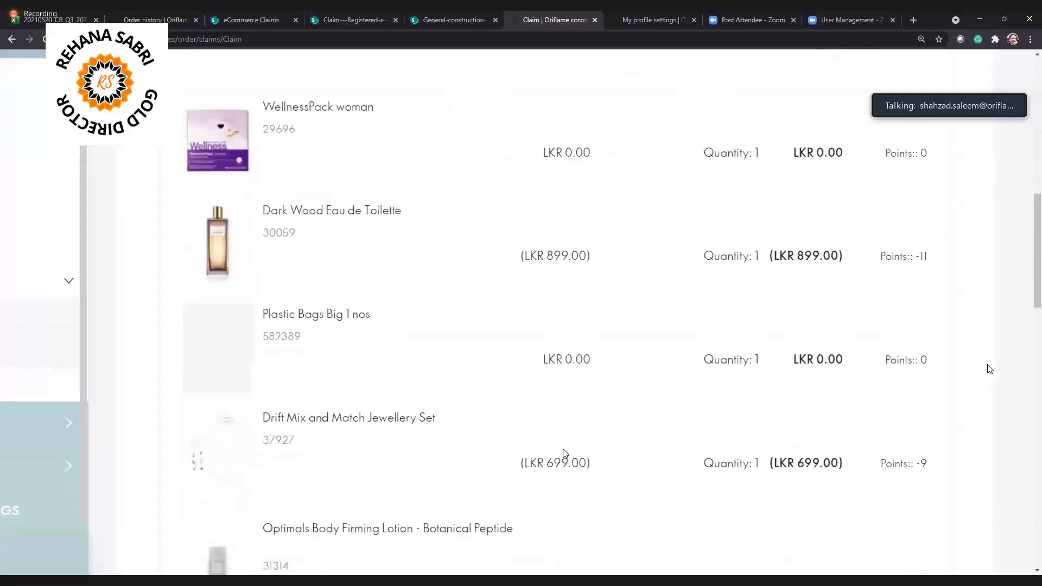
scroll(990, 368, down, 15)
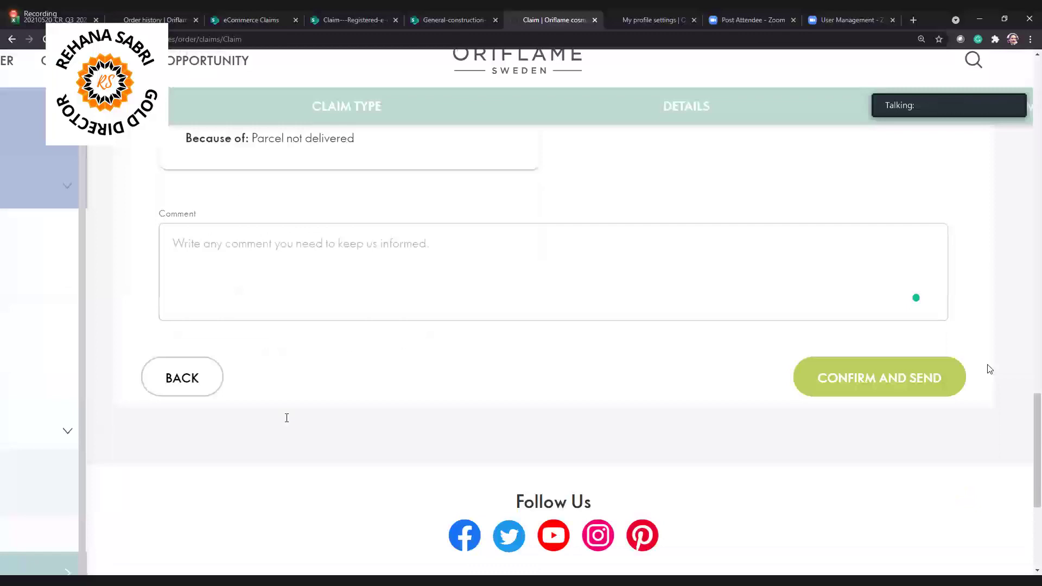
scroll(989, 369, up, 3)
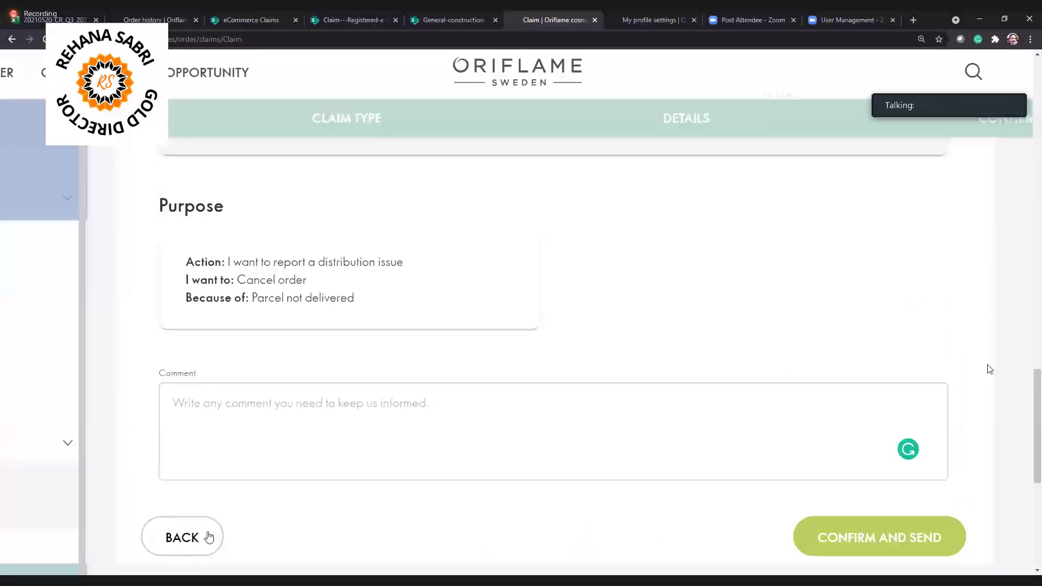
Change the distribution issue to Resend order due to Parcel damaged and upload images.jpg from the Desktop as evidence.
key(Tab)
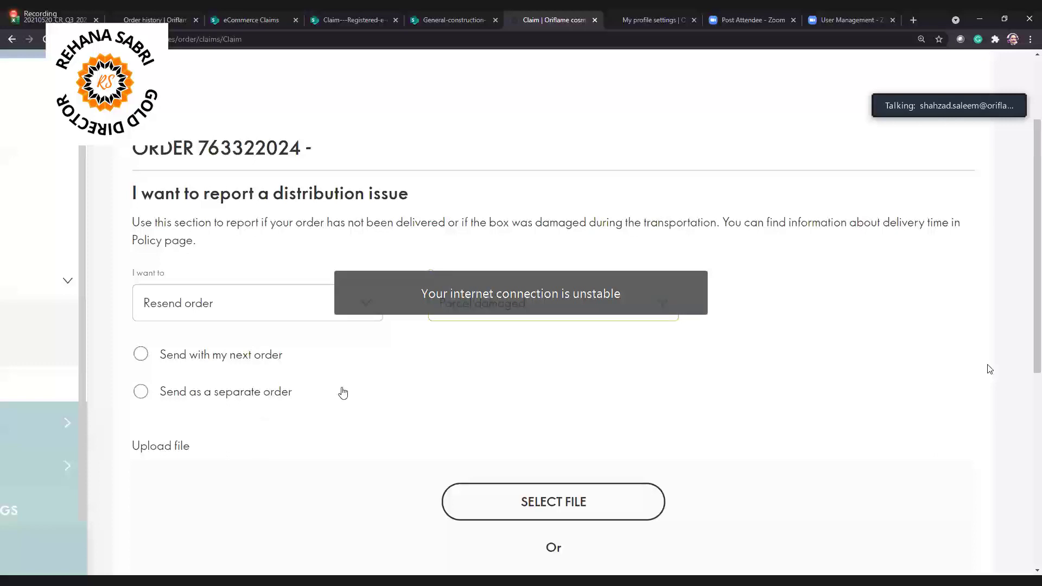
scroll(343, 392, down, 1)
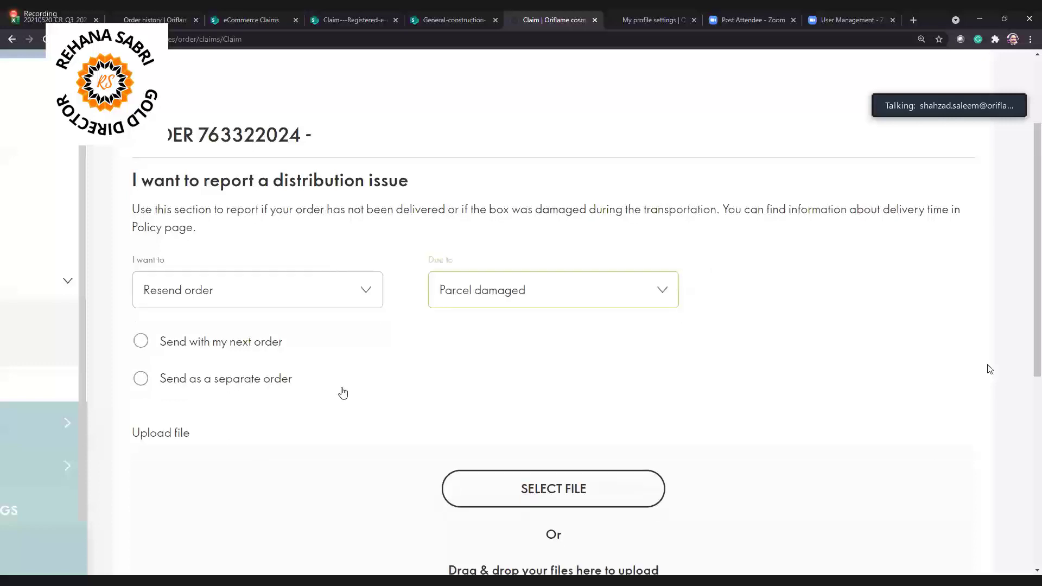
scroll(307, 281, down, 2)
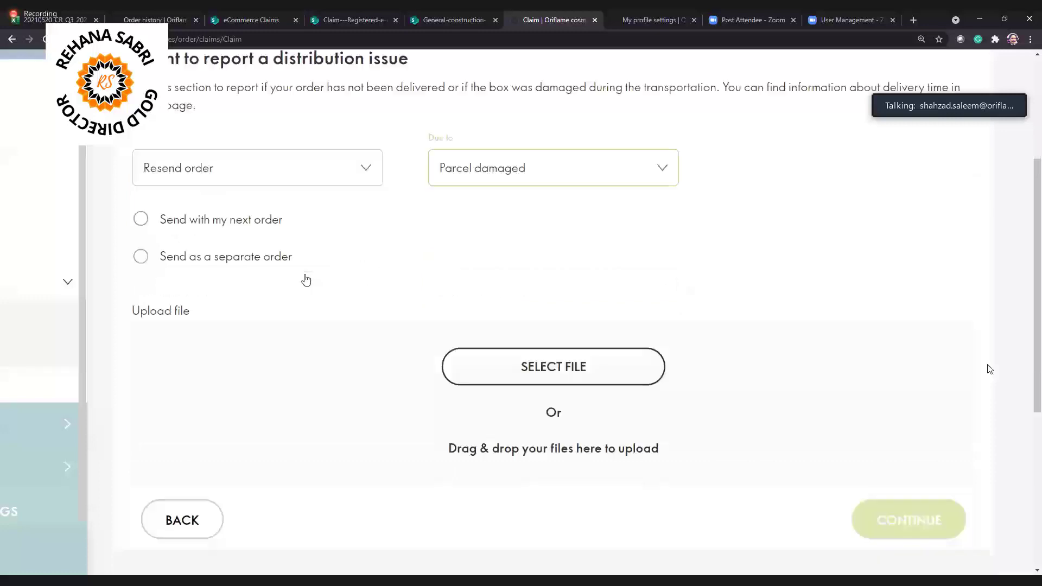
click(529, 383)
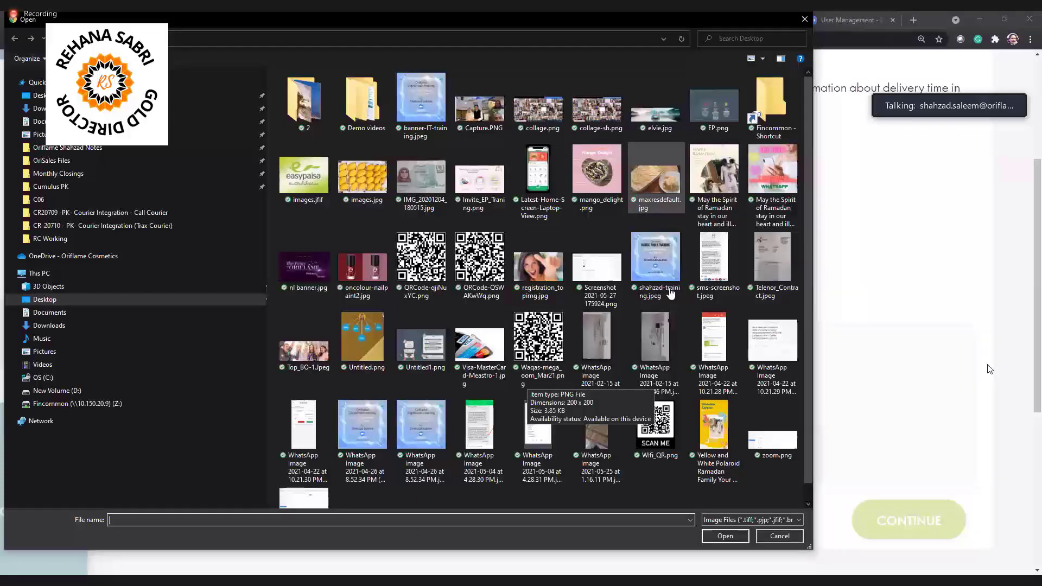
double_click(363, 173)
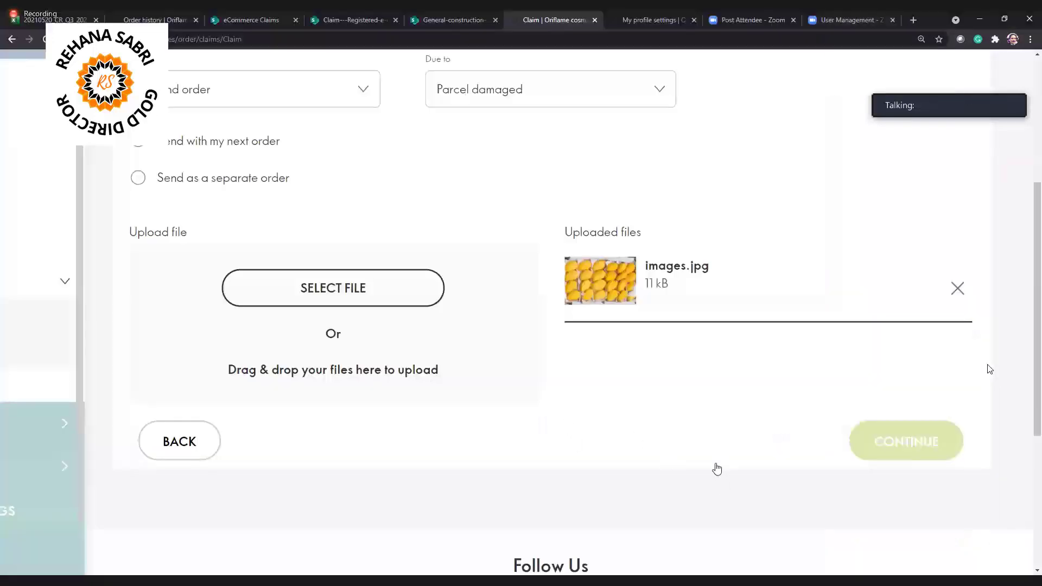
Choose to have the damaged parcel's replacement sent as a separate order.
scroll(716, 468, down, 2)
scroll(546, 319, down, 2)
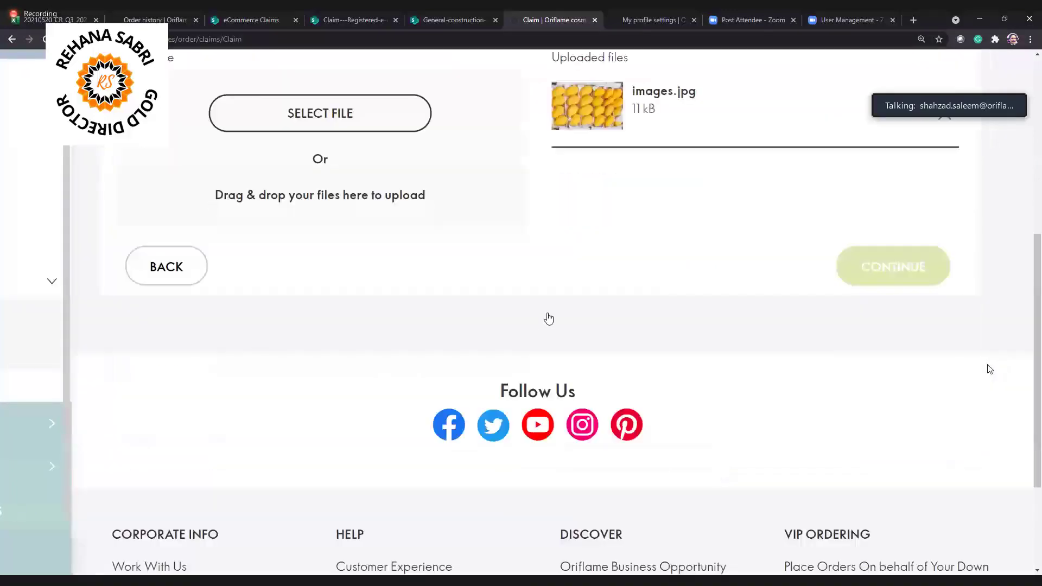
scroll(547, 318, up, 2)
scroll(206, 333, up, 4)
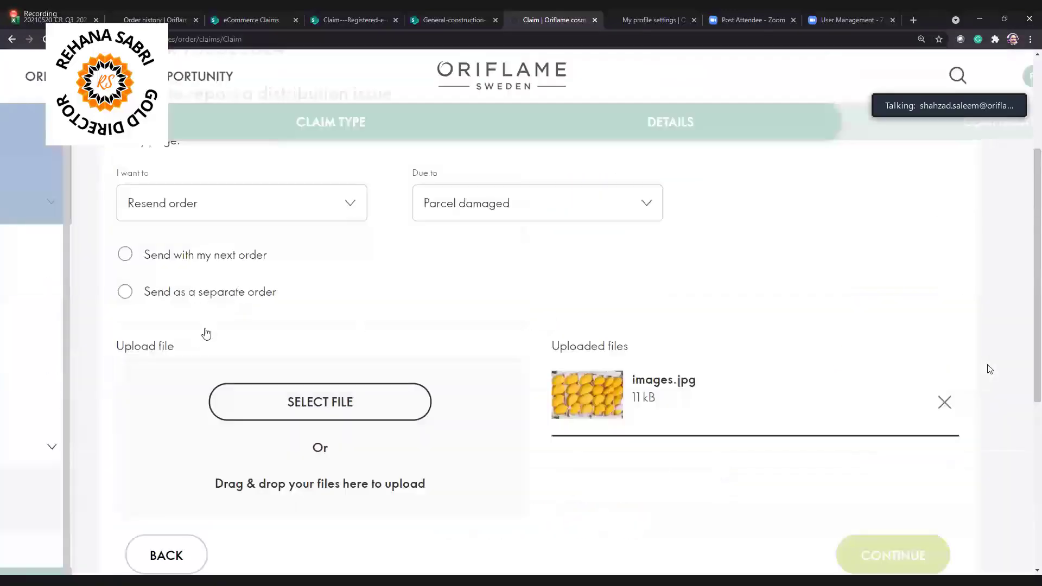
scroll(194, 370, up, 1)
click(194, 370)
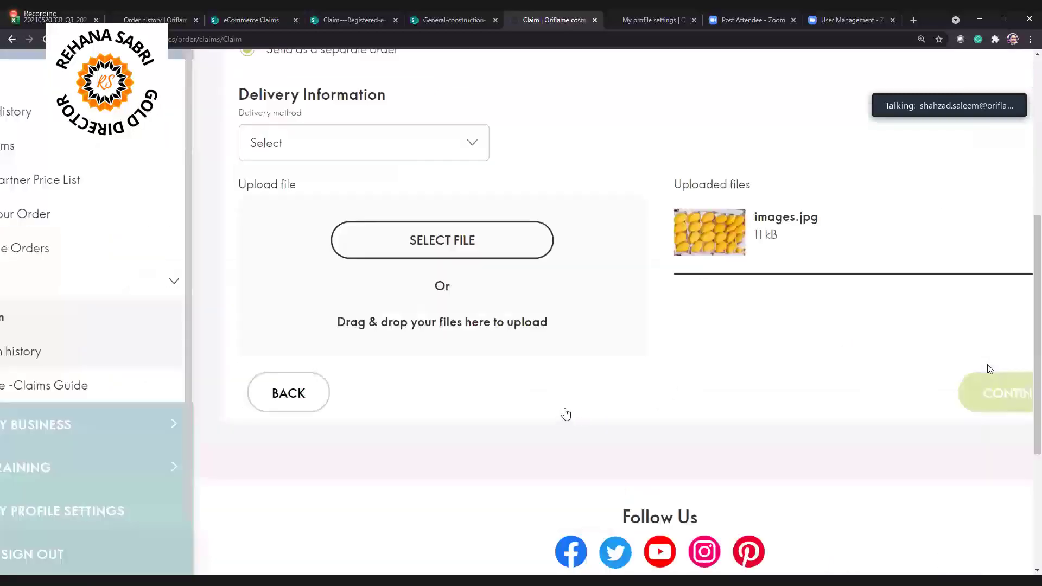
scroll(566, 414, up, 1)
key(ctrl+minus)
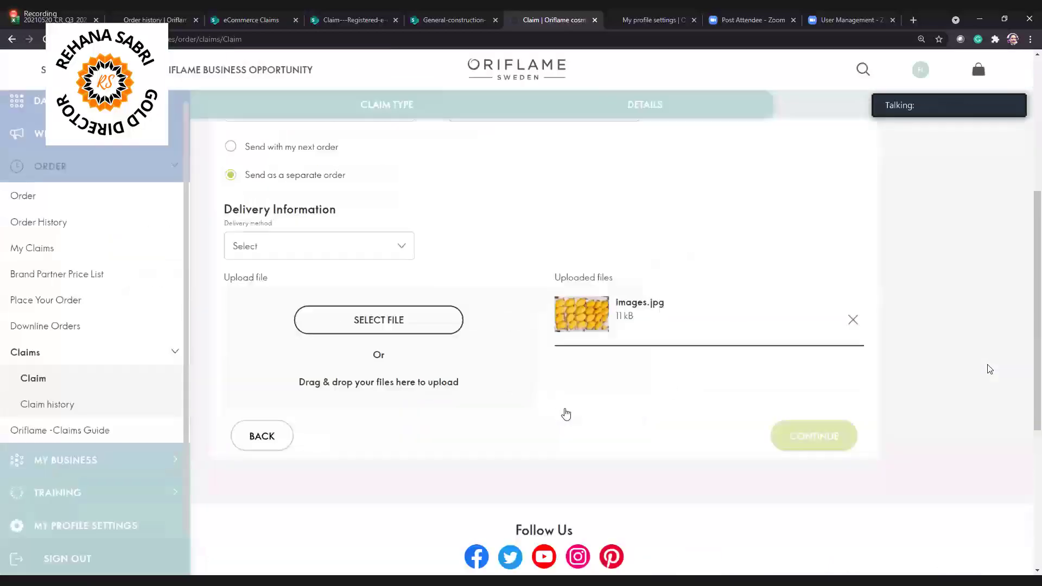
scroll(566, 413, up, 2)
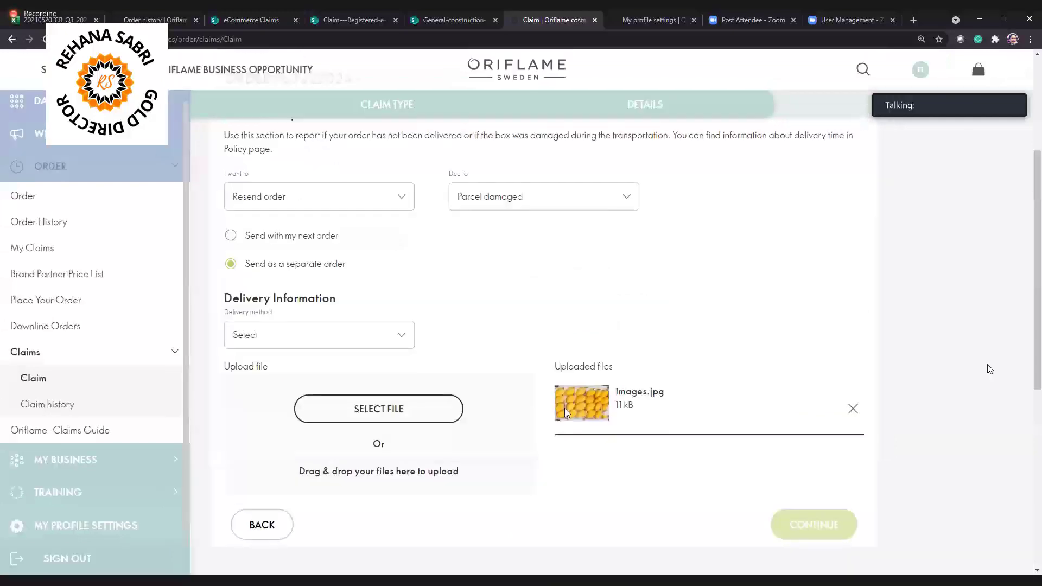
Return to the claim type selection and continue again to the distribution issue details.
click(272, 548)
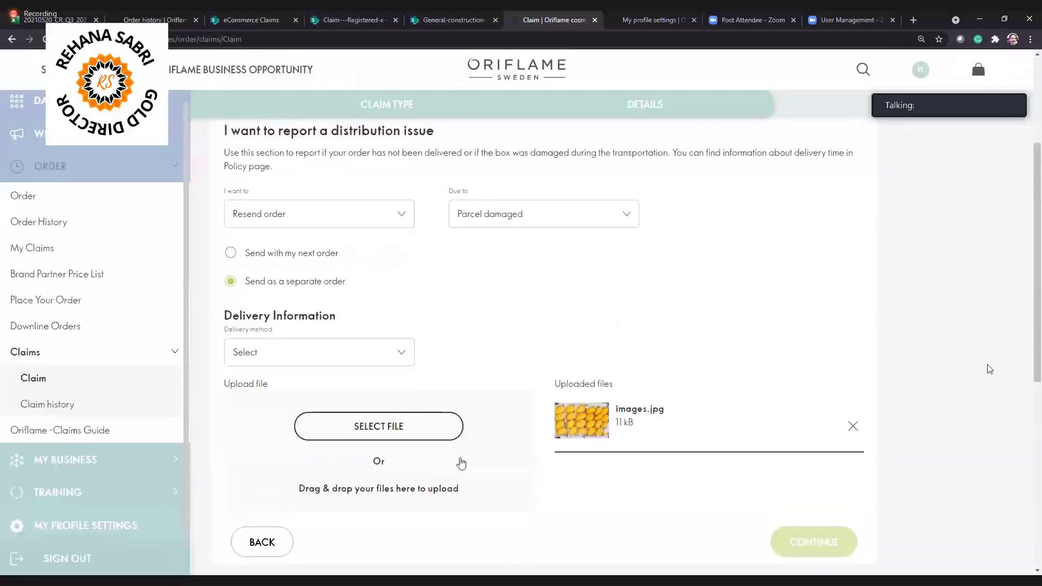
scroll(346, 256, down, 10)
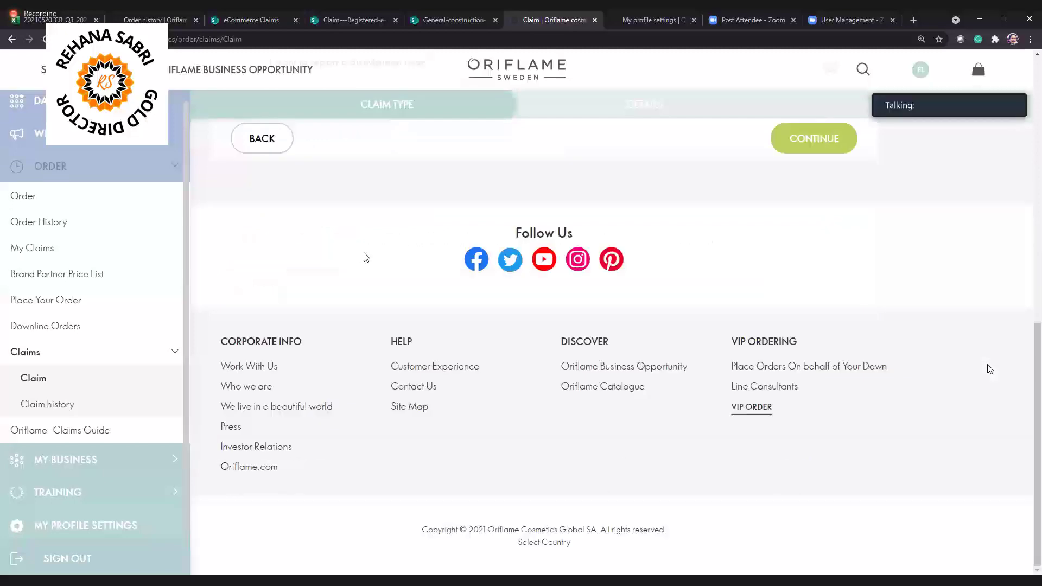
scroll(816, 249, up, 2)
click(814, 262)
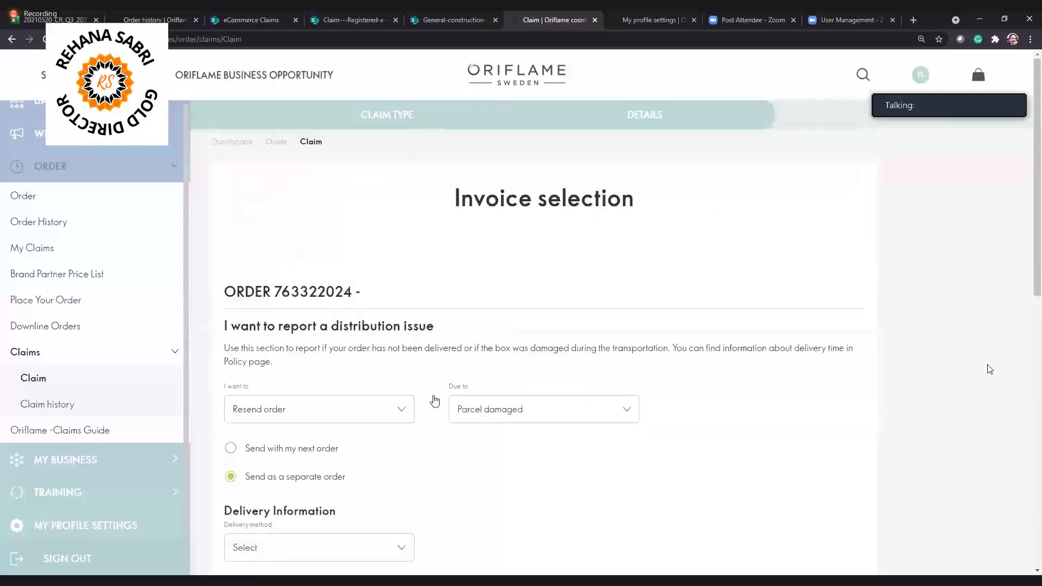
Switch the distribution issue's requested action to Cancel order, then back to Resend order.
scroll(471, 382, down, 4)
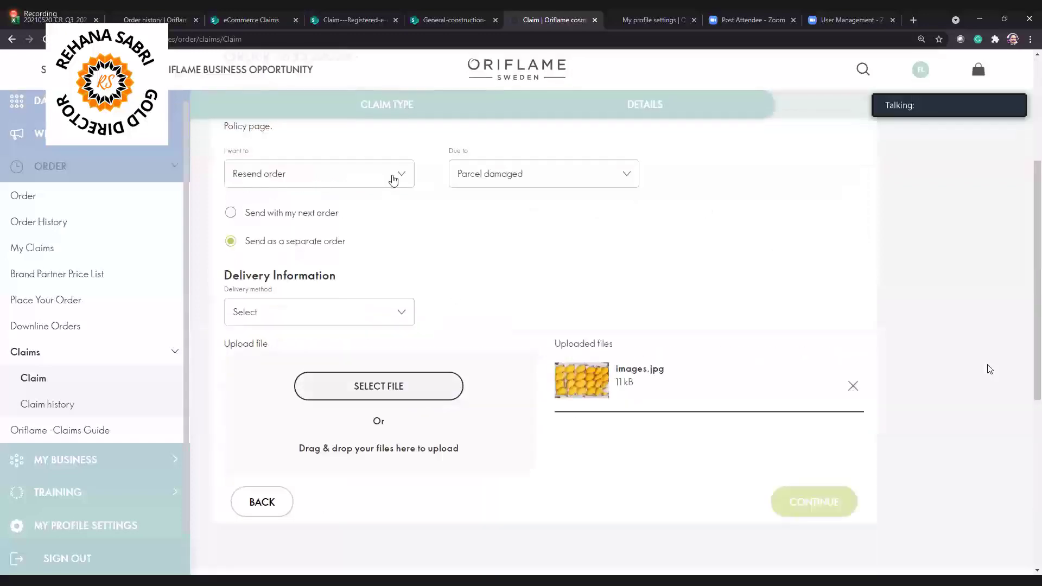
click(272, 311)
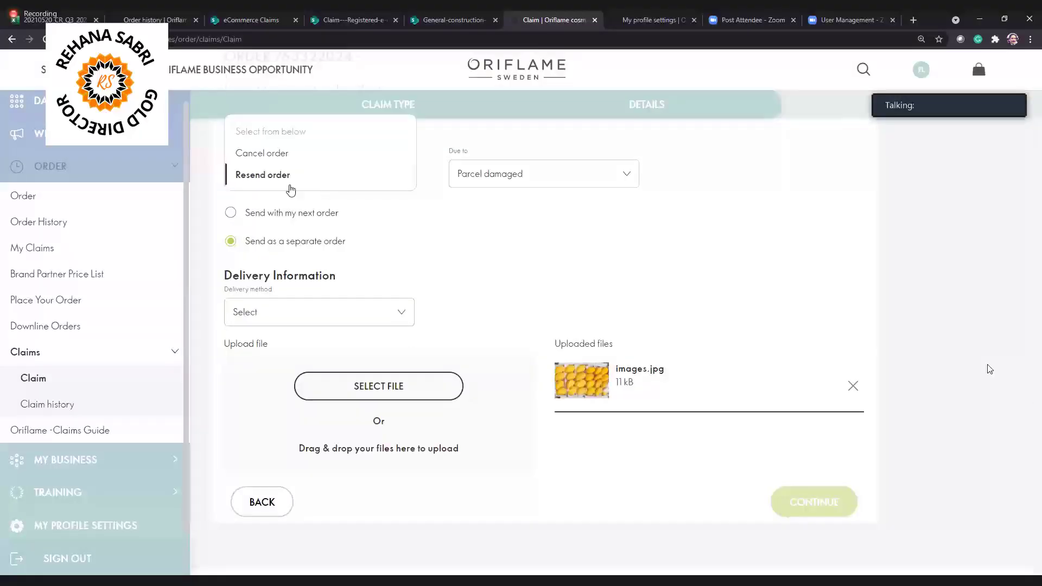
click(297, 157)
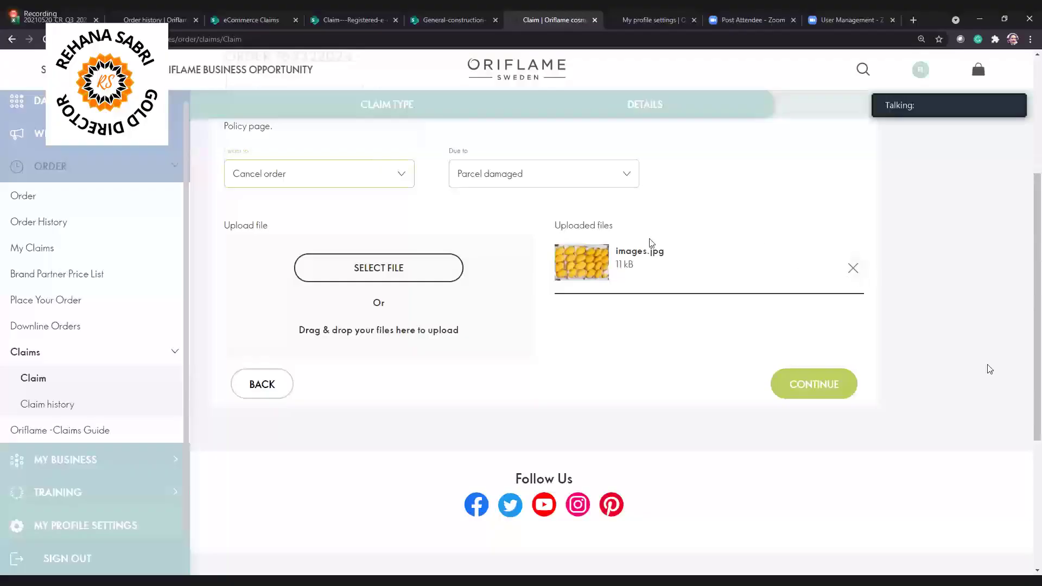
click(308, 179)
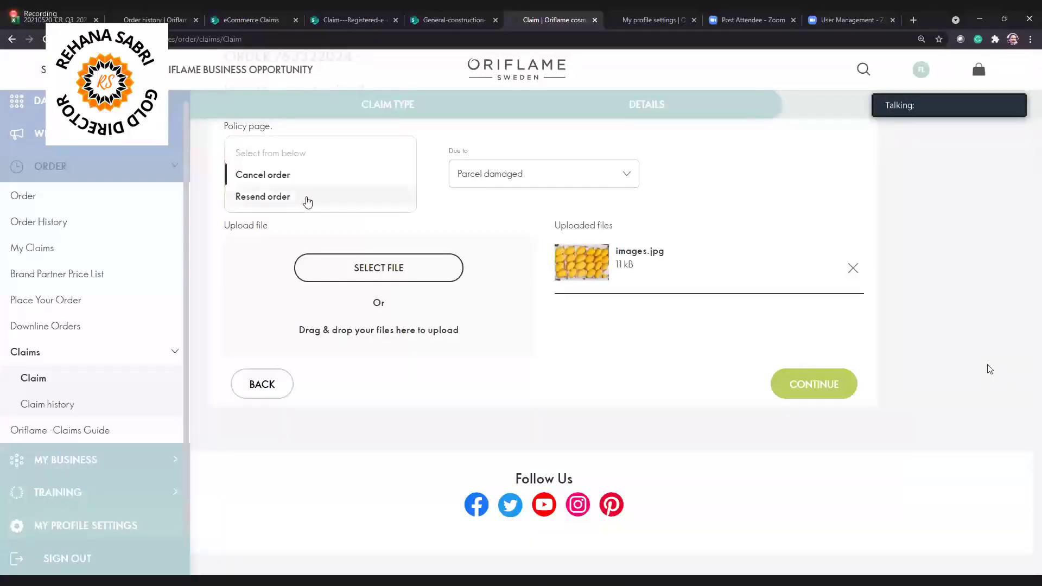
click(306, 197)
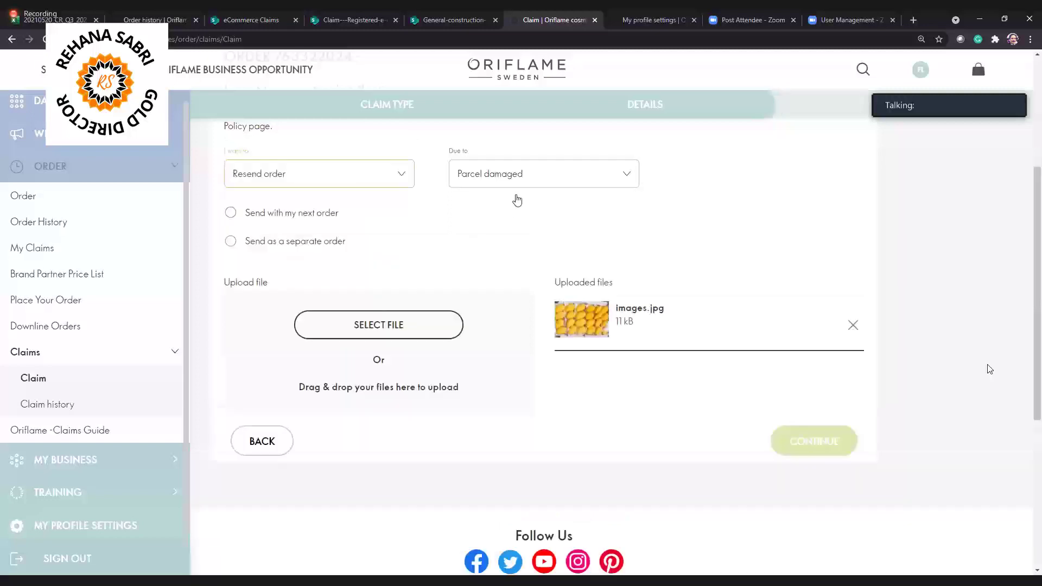
Start a new claim for the third recent order and choose to report a distribution issue.
click(45, 378)
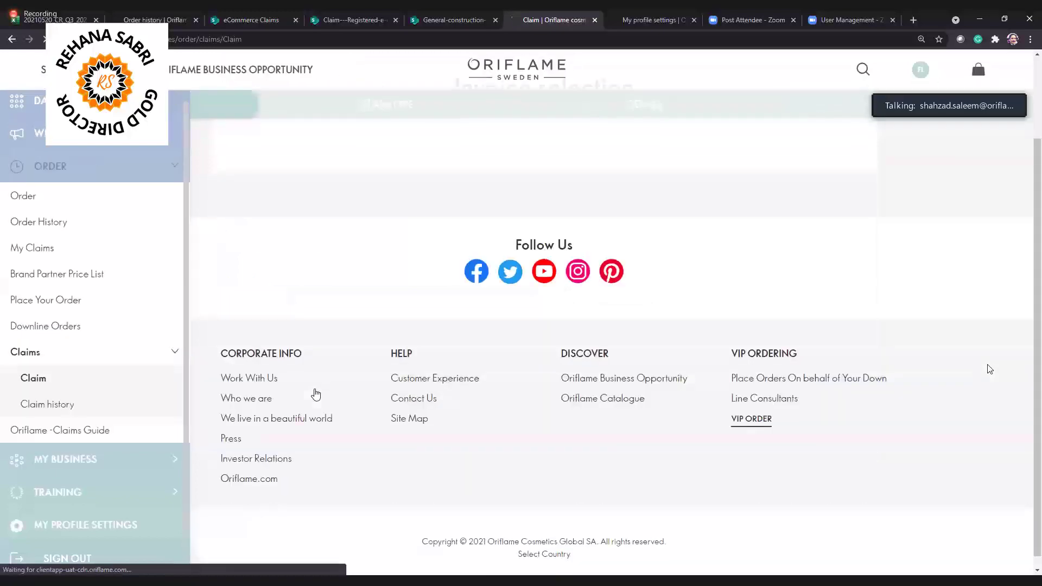
scroll(352, 418, down, 3)
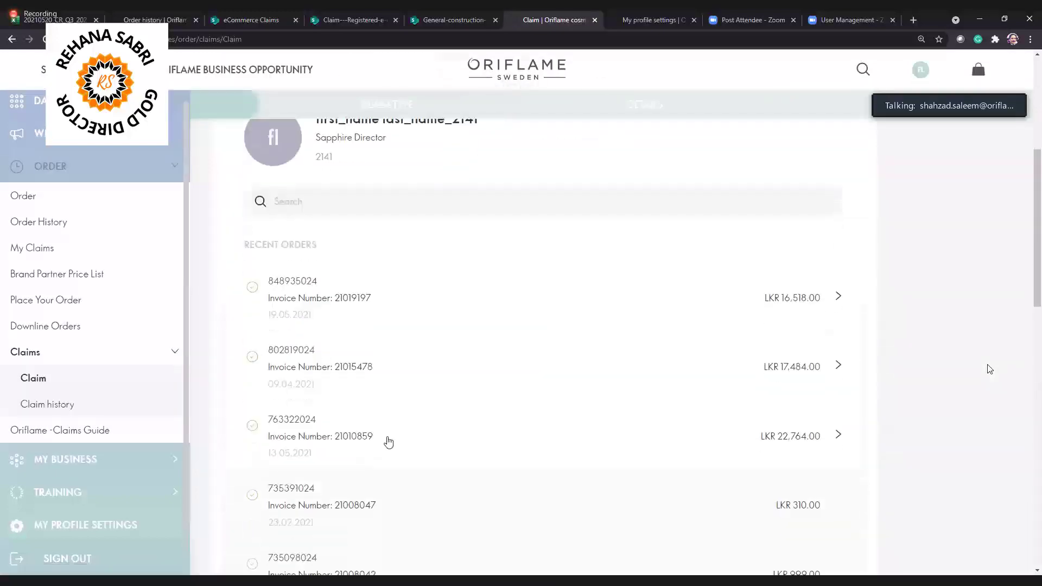
scroll(386, 439, down, 2)
click(396, 325)
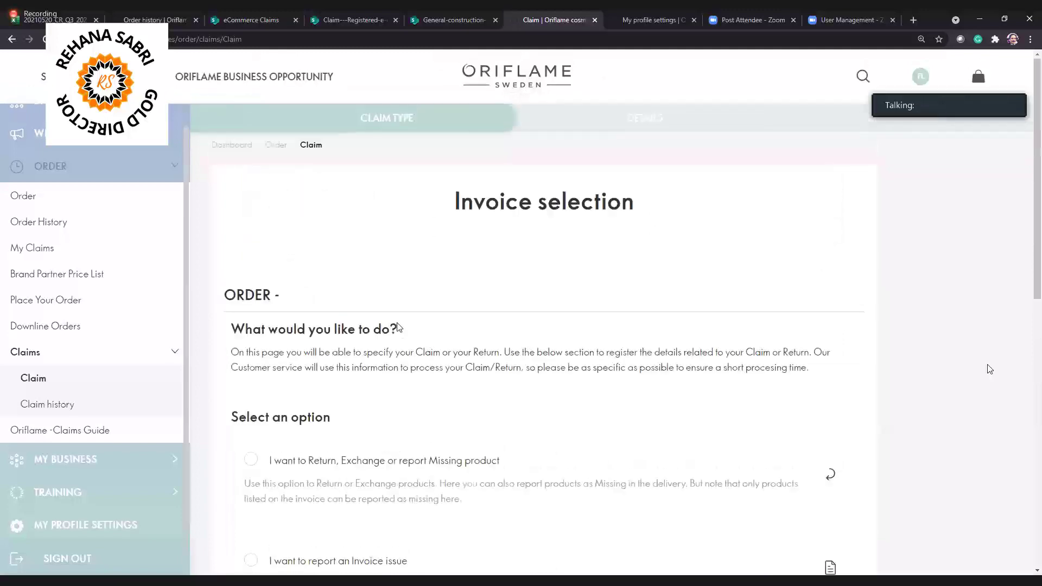
scroll(360, 463, down, 10)
scroll(253, 202, up, 3)
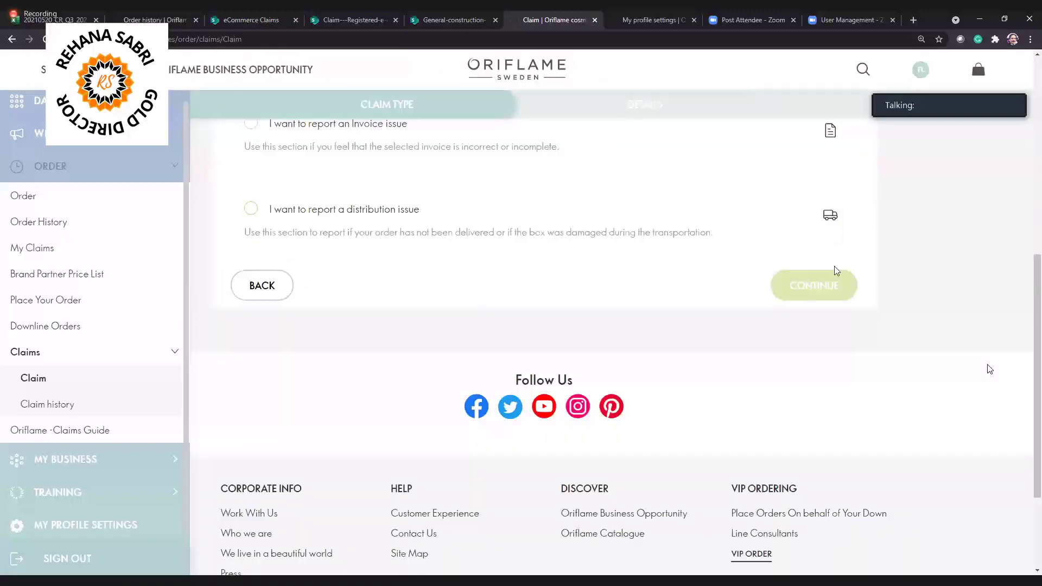
click(812, 282)
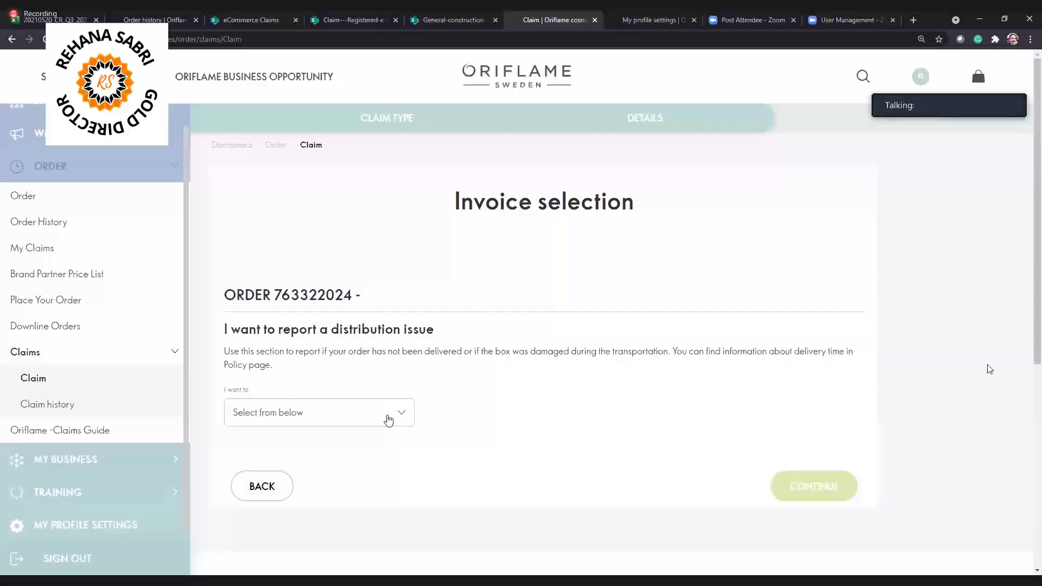
Set the distribution issue to Resend order due to Parcel damaged, sent with the next order.
click(364, 417)
click(275, 435)
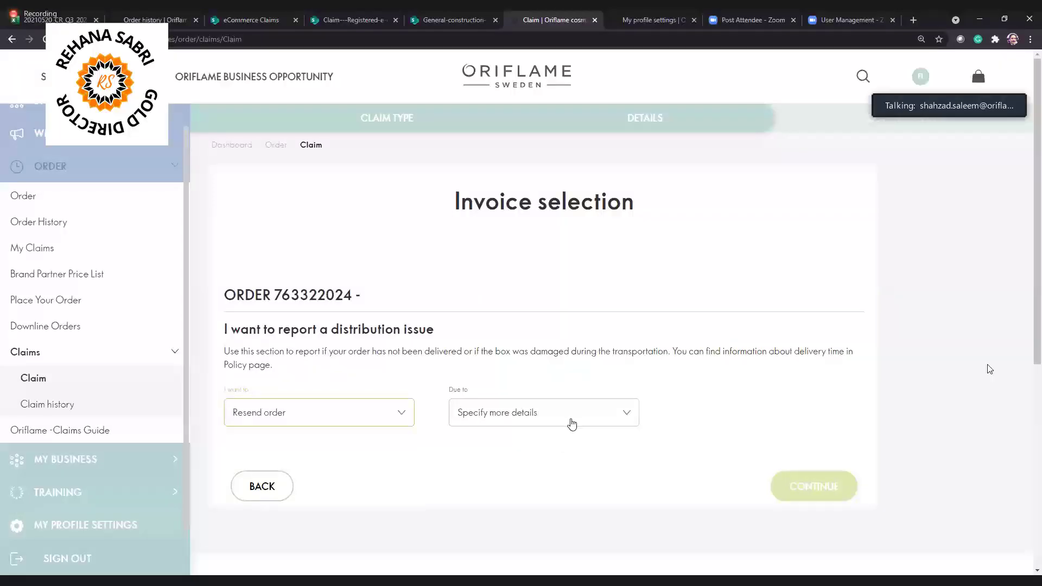
click(570, 421)
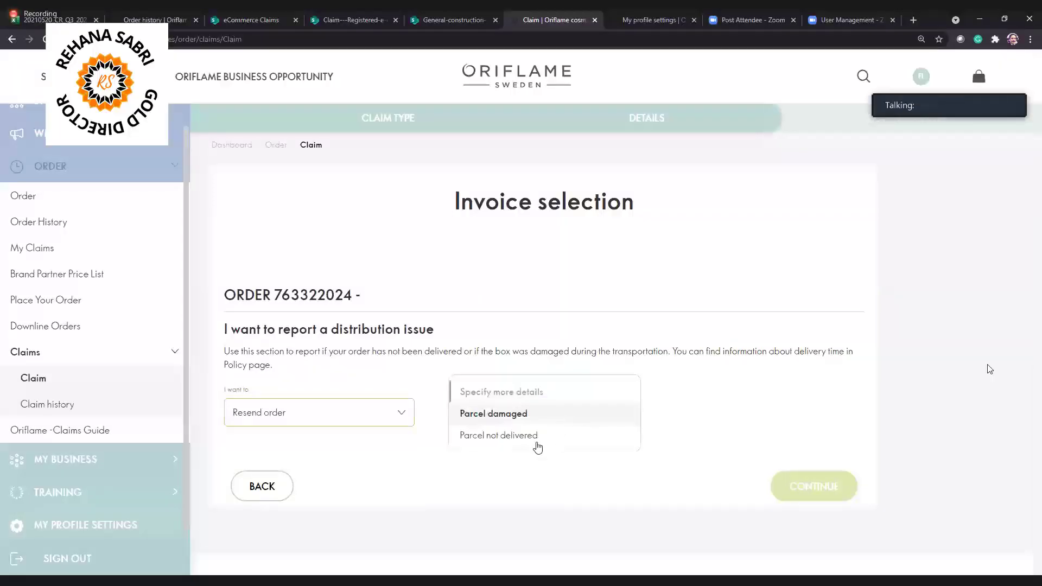
click(510, 415)
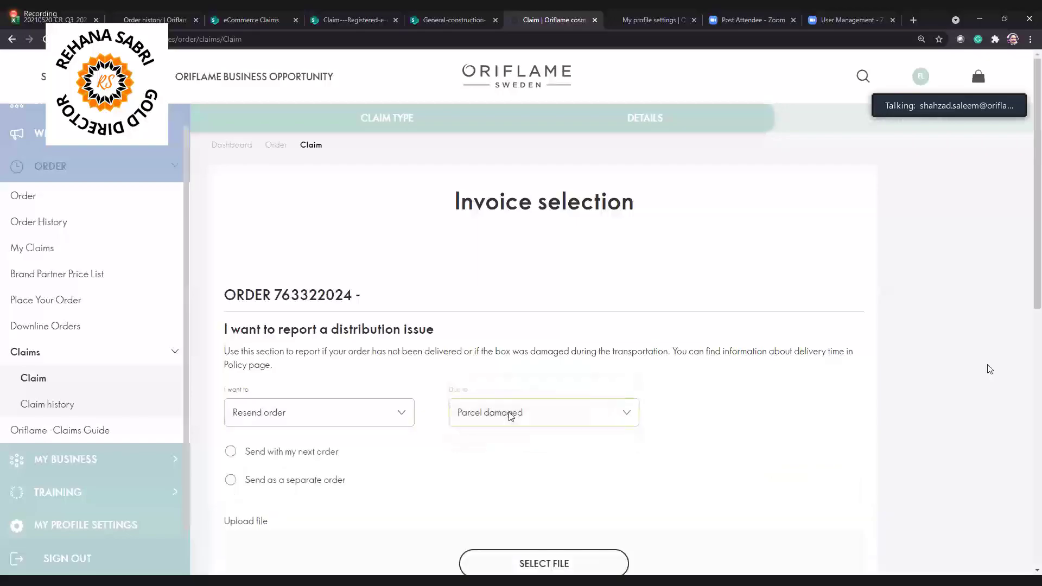
scroll(510, 414, down, 4)
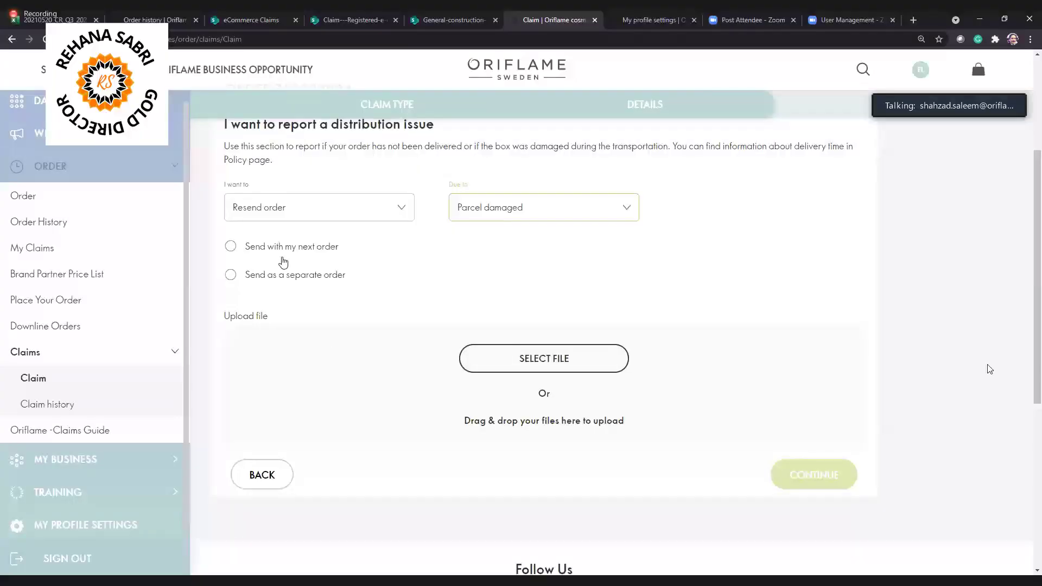
click(282, 259)
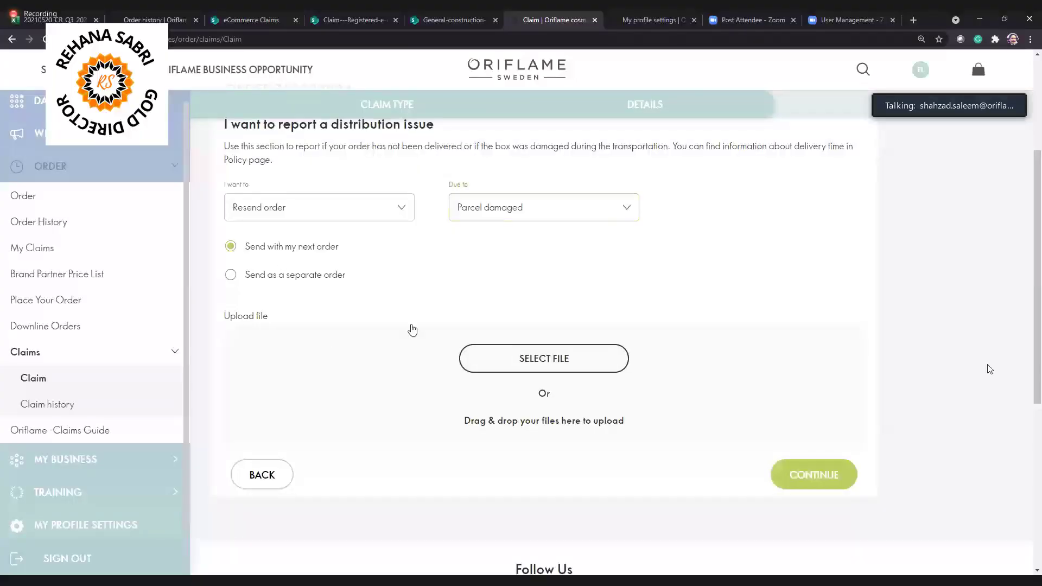
Upload images.jpg from the Desktop as evidence of the damaged parcel and continue to the claim confirmation.
click(485, 352)
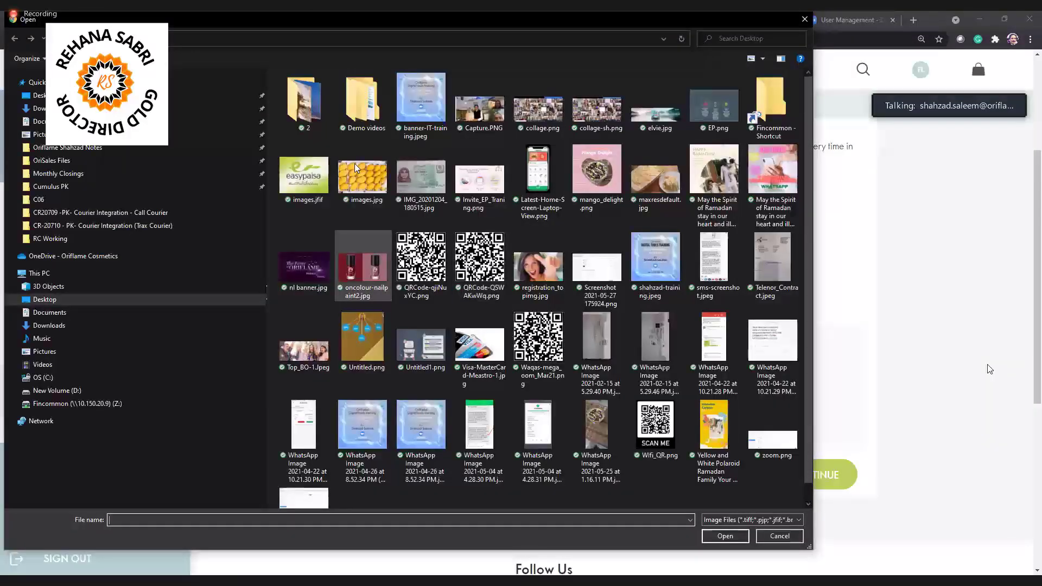
double_click(355, 164)
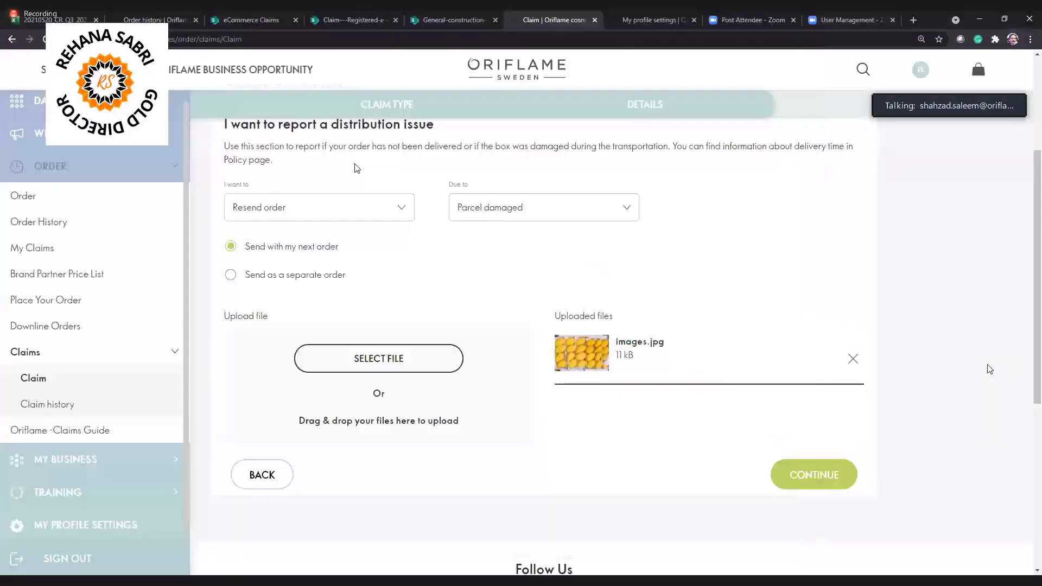
scroll(807, 463, down, 1)
click(811, 402)
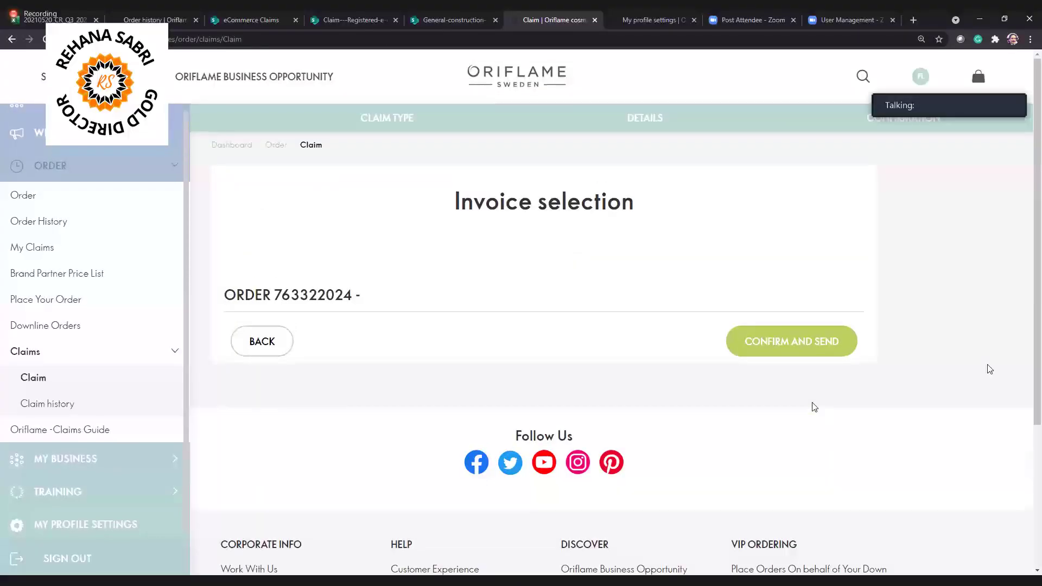
Enter the comment "please mention your issue.." on the claim confirmation page.
scroll(812, 403, down, 4)
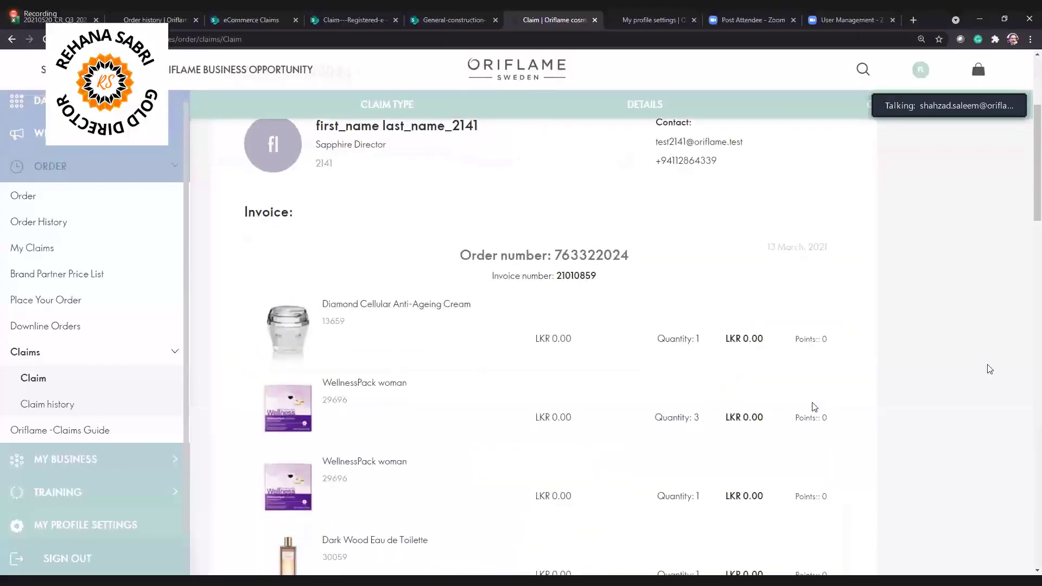
scroll(814, 407, down, 3)
scroll(814, 407, down, 10)
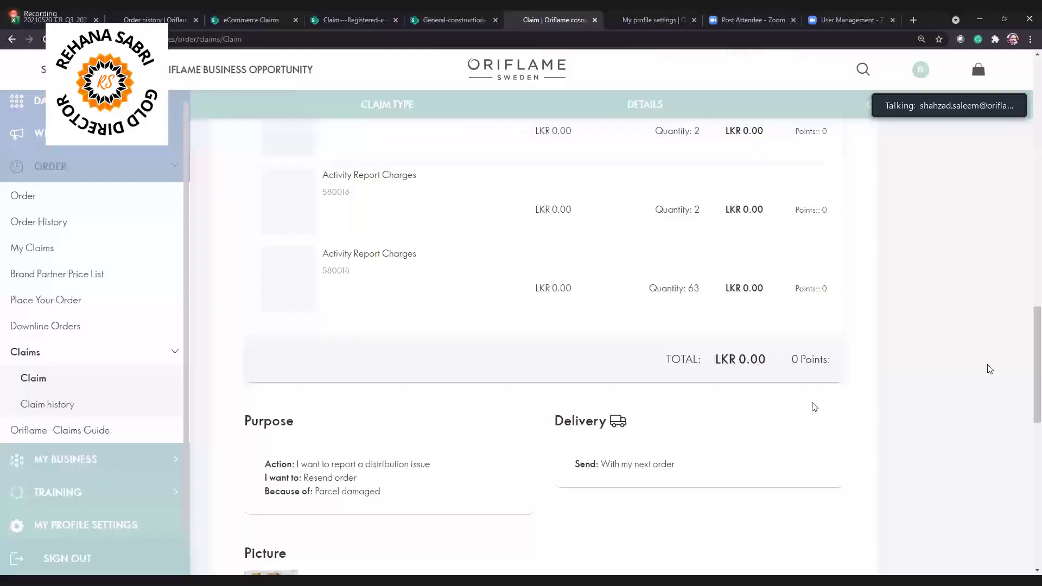
scroll(814, 407, down, 3)
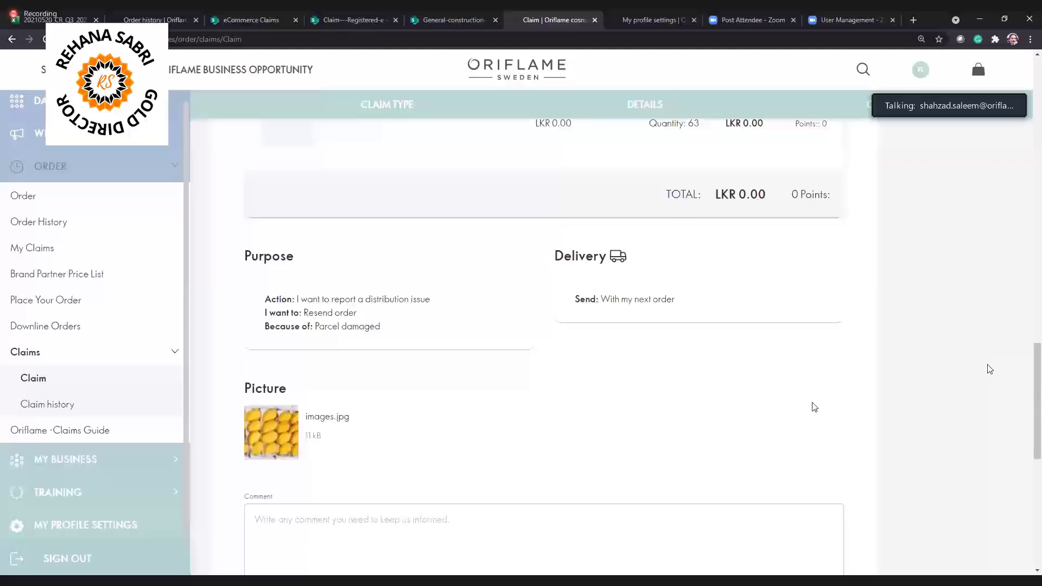
scroll(814, 407, down, 3)
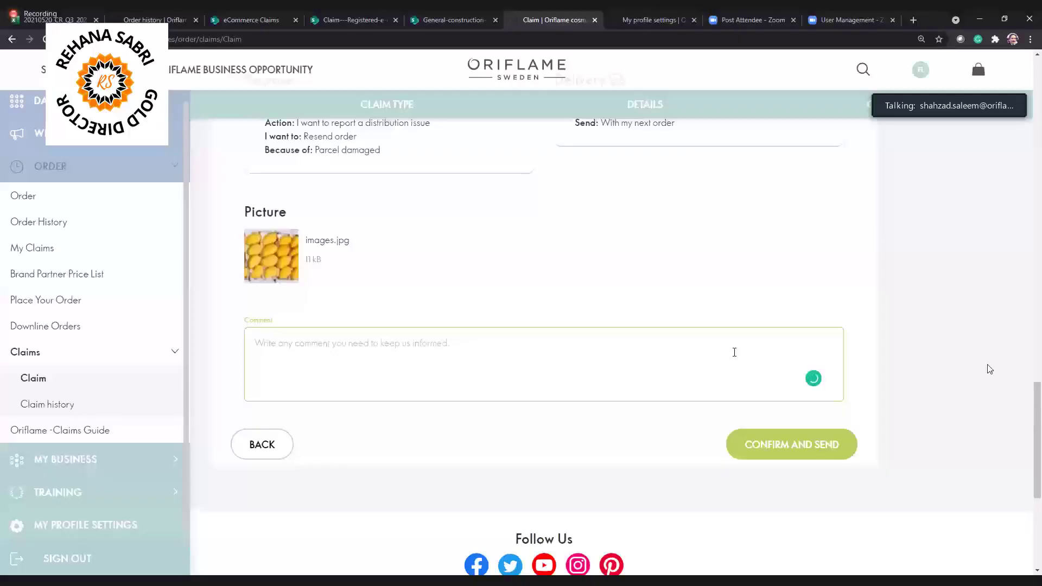
text(I)
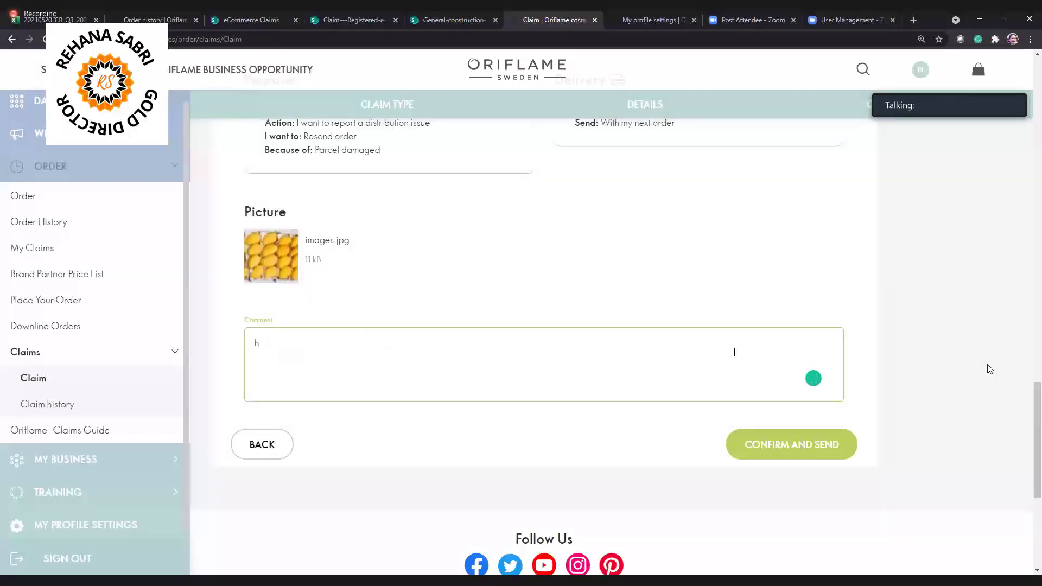
key(BackSpace)
text(please mention)
text(your issue)
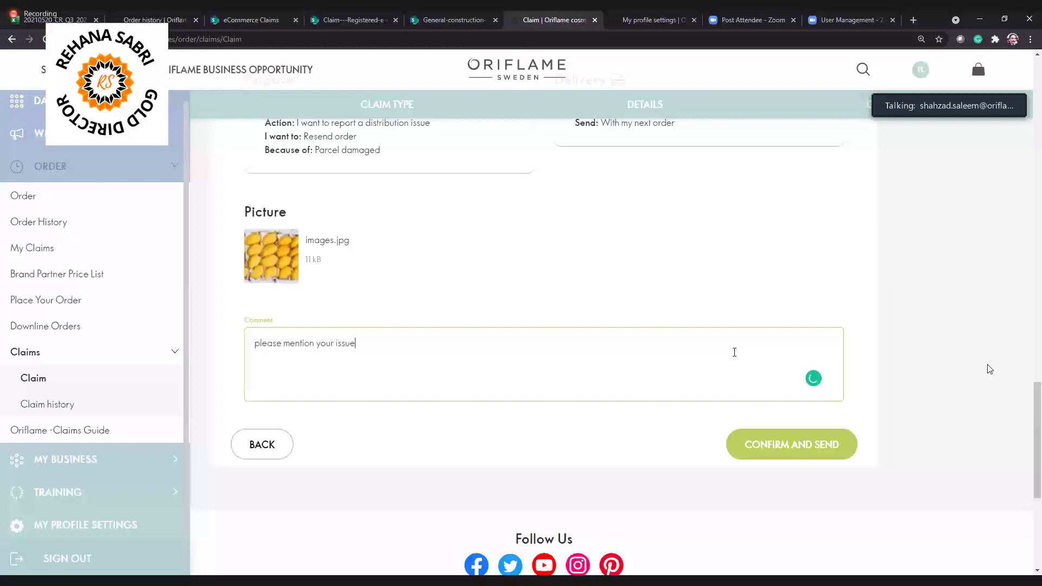
text(..)
Review the whole claim confirmation, from the order and contact details through the products, purpose, delivery, picture and comment.
scroll(738, 321, up, 15)
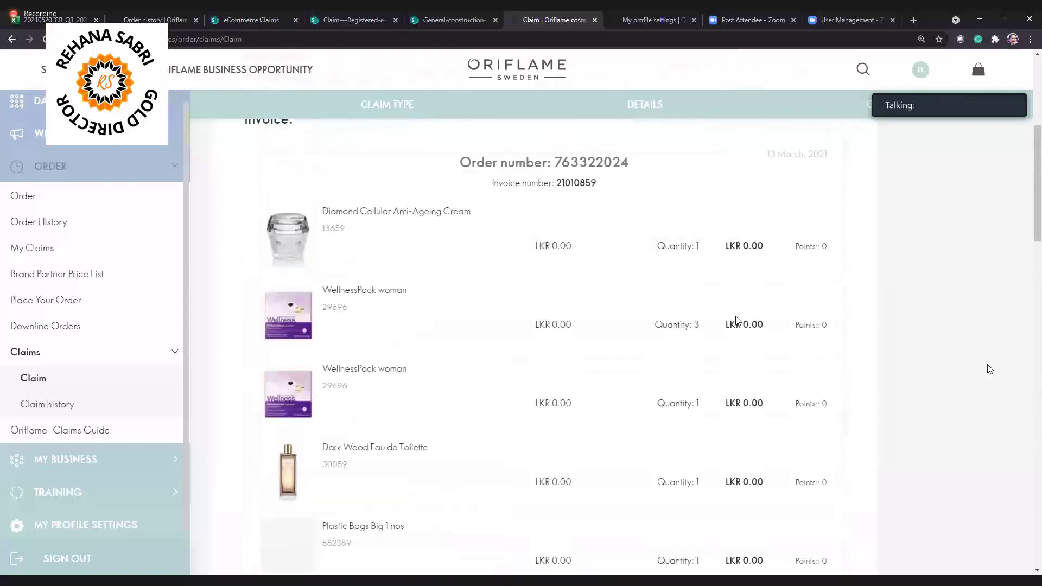
scroll(738, 321, up, 3)
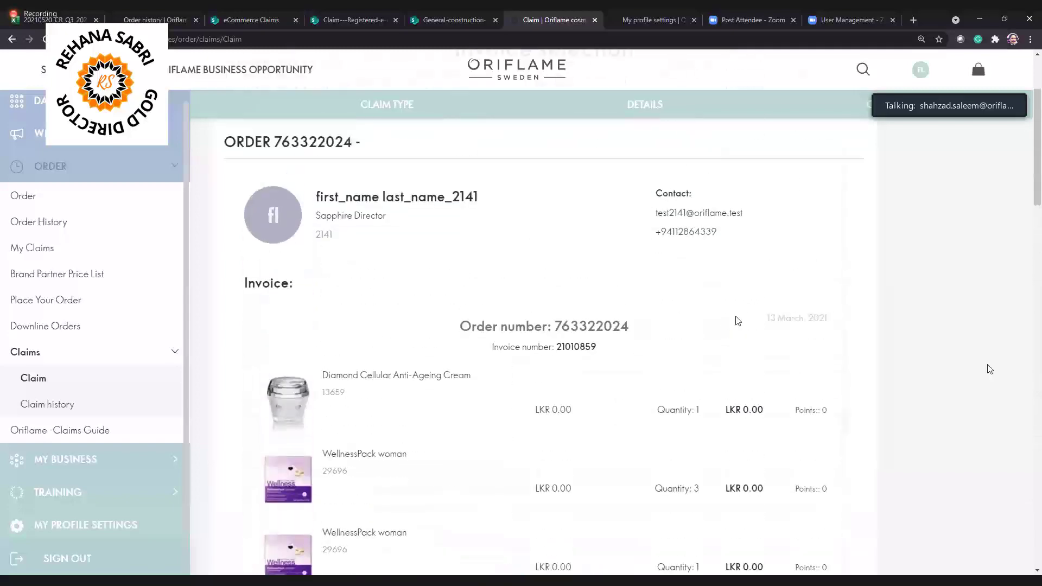
scroll(738, 320, up, 2)
scroll(738, 321, down, 9)
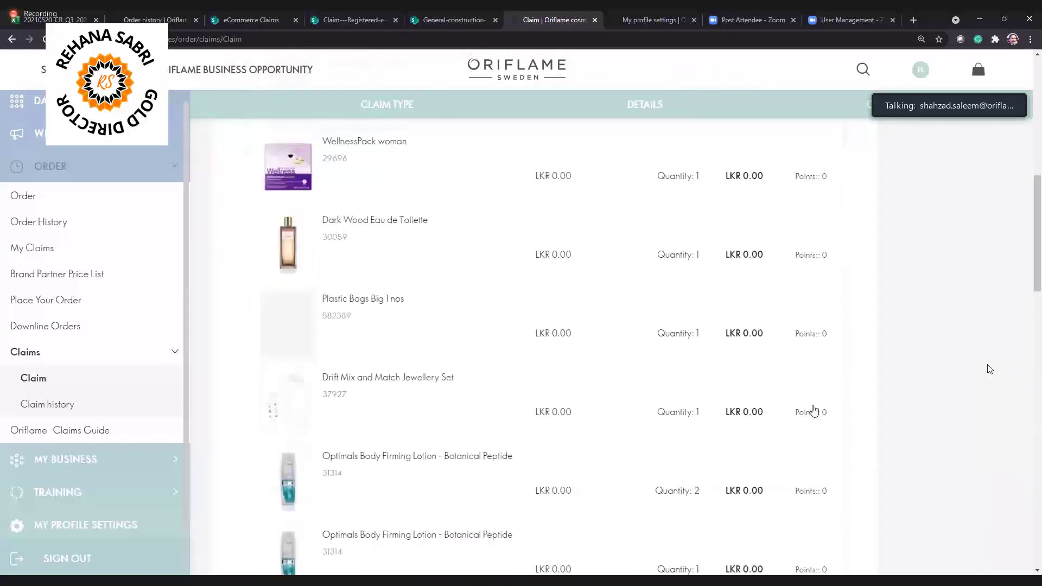
scroll(814, 410, down, 5)
scroll(814, 410, down, 10)
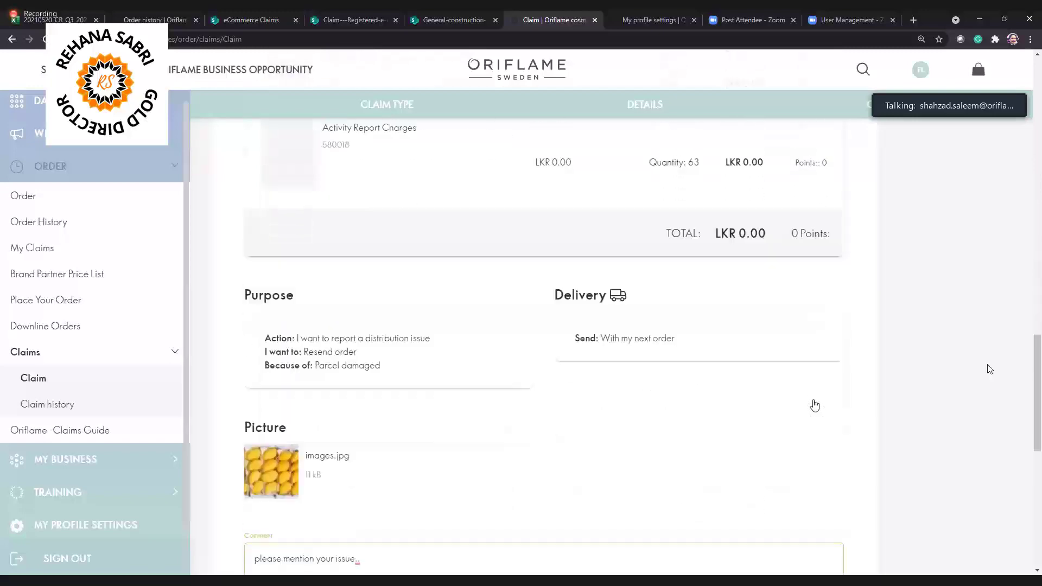
scroll(813, 405, down, 5)
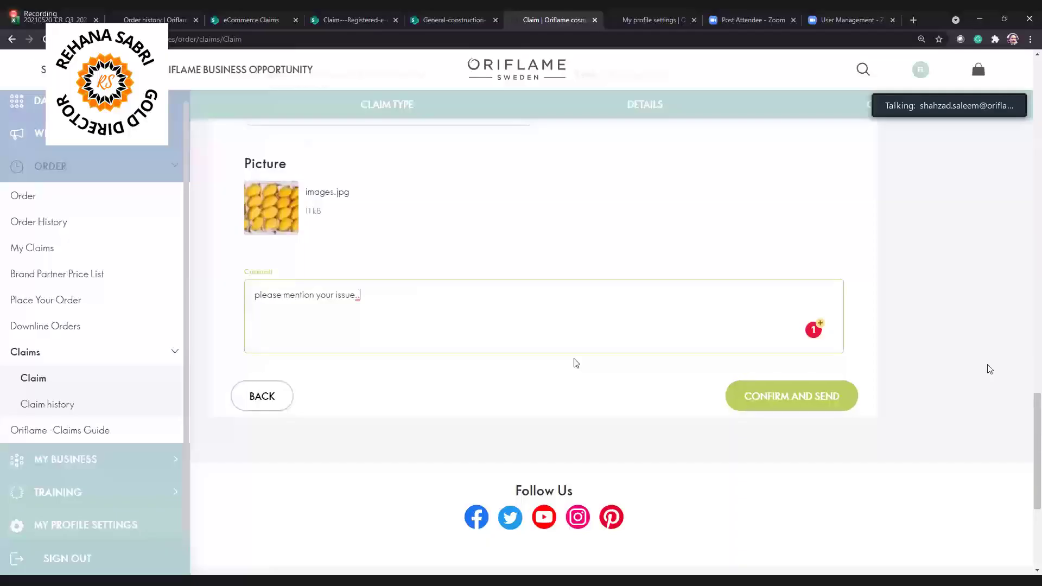
Try to confirm and send the damaged parcel claim, and close the resulting dialog.
click(690, 400)
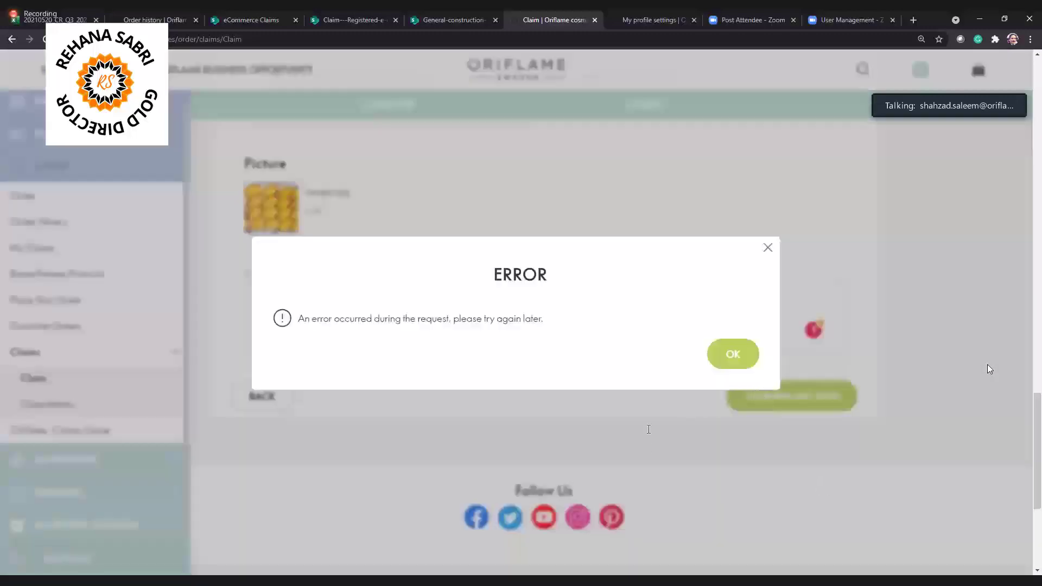
click(650, 427)
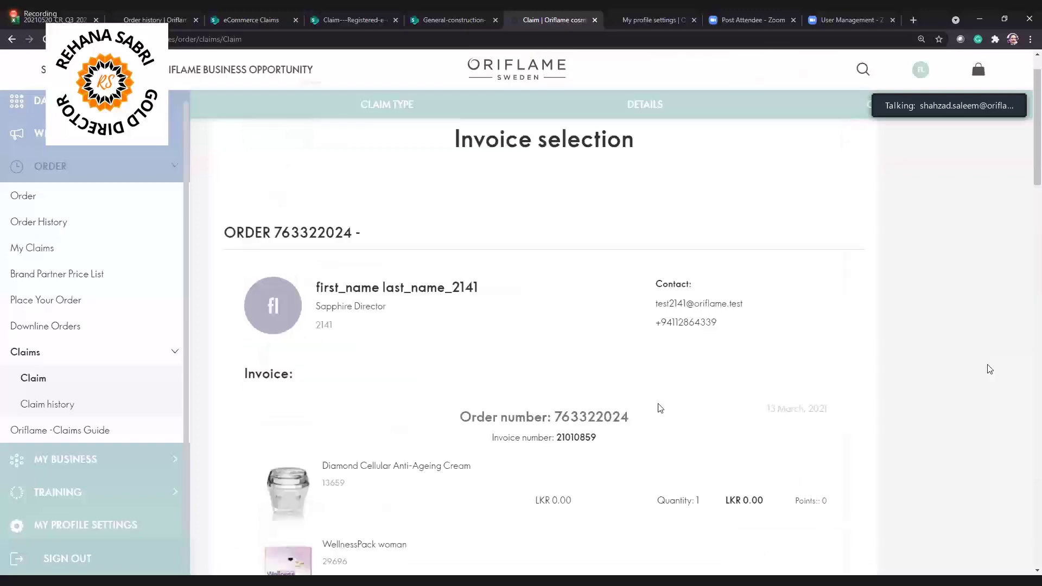
scroll(660, 408, down, 10)
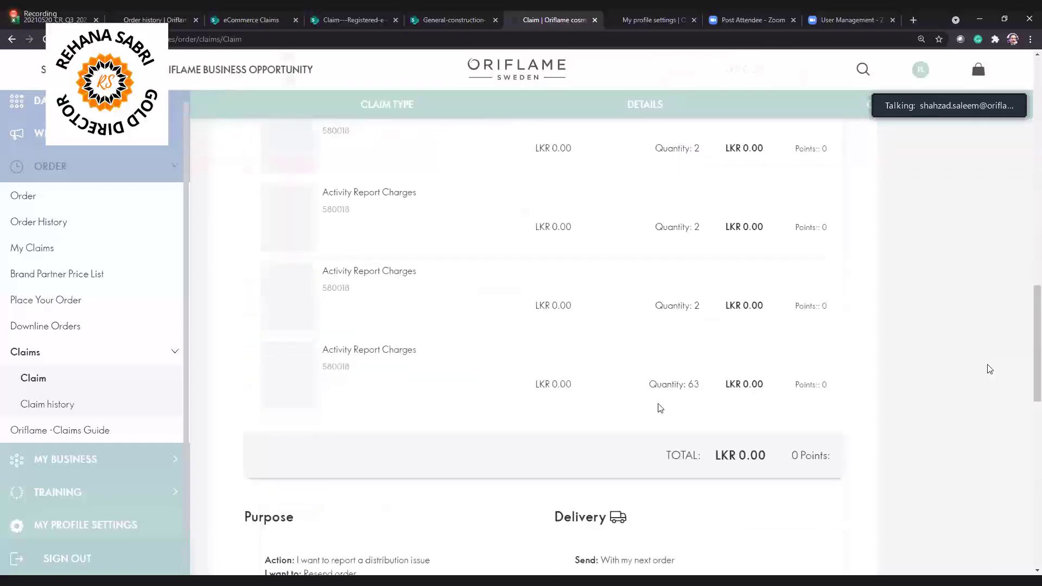
Retry submitting the damaged parcel claim from the end of the confirmation page and dismiss the dialog that follows.
scroll(661, 408, down, 6)
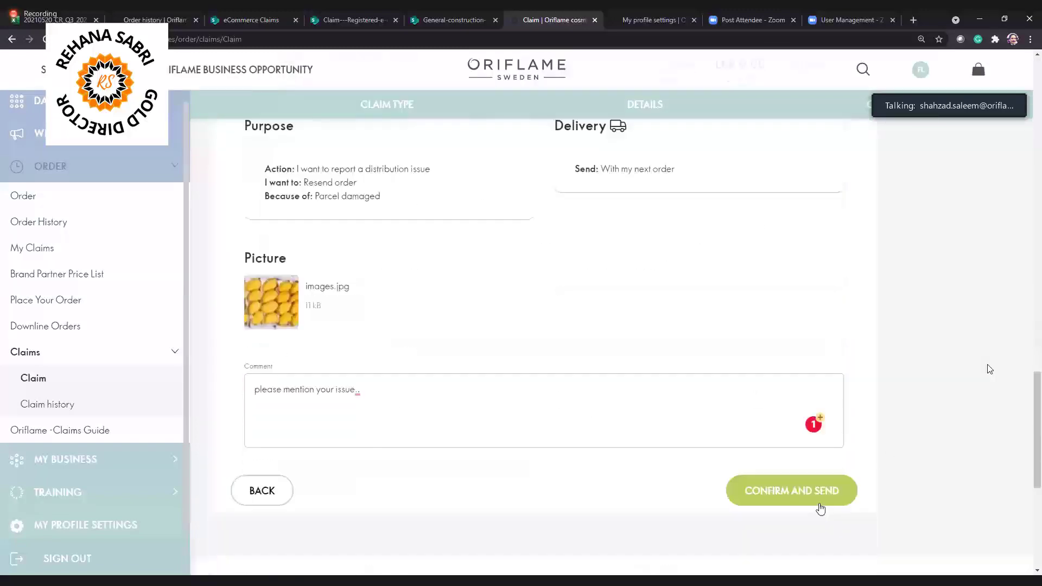
click(820, 507)
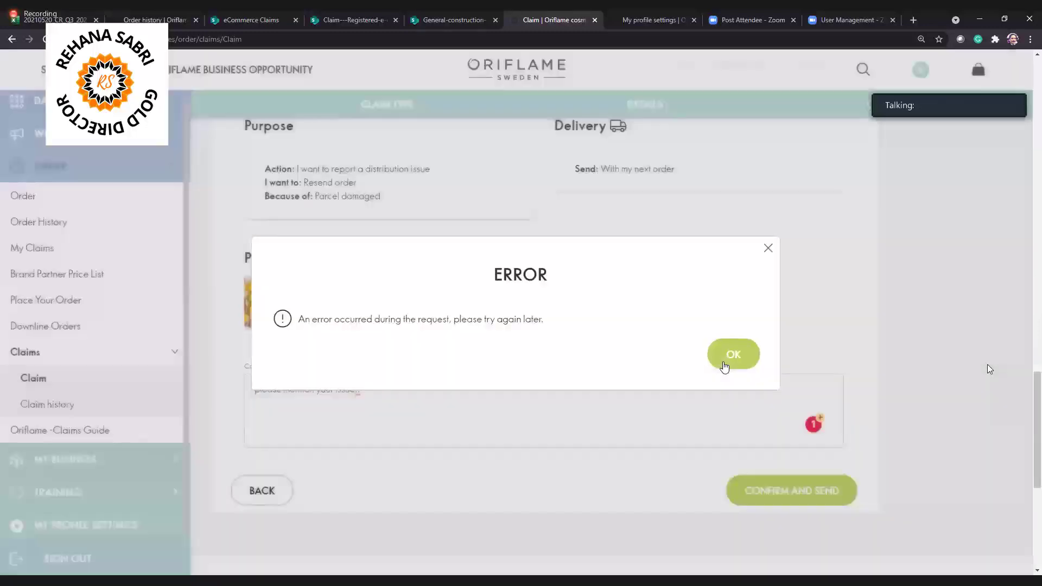
click(732, 355)
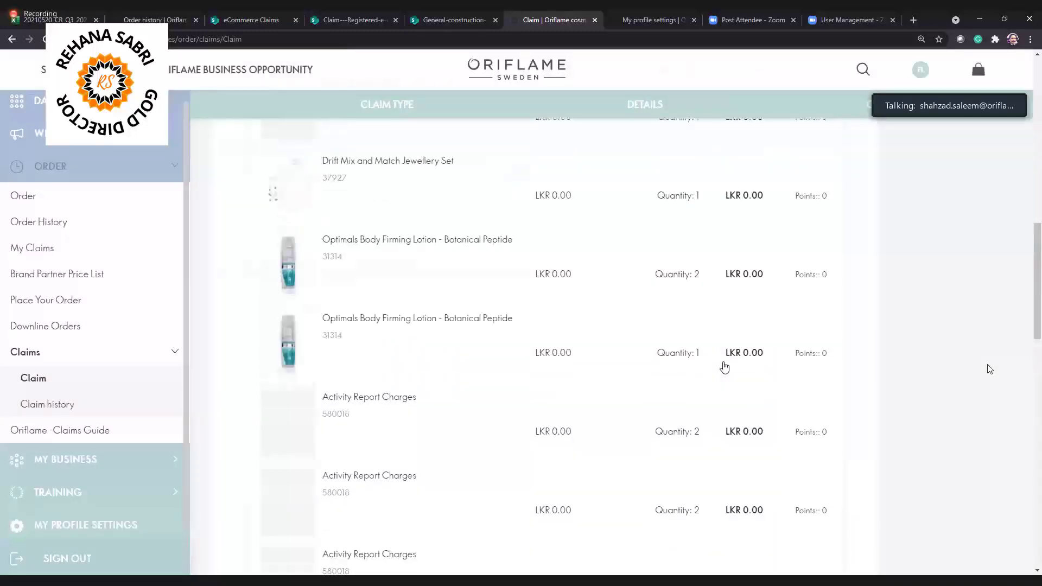
Review the claim confirmation again, covering the order heading, contact details and the invoice's product list.
scroll(723, 362, up, 3)
scroll(723, 362, up, 8)
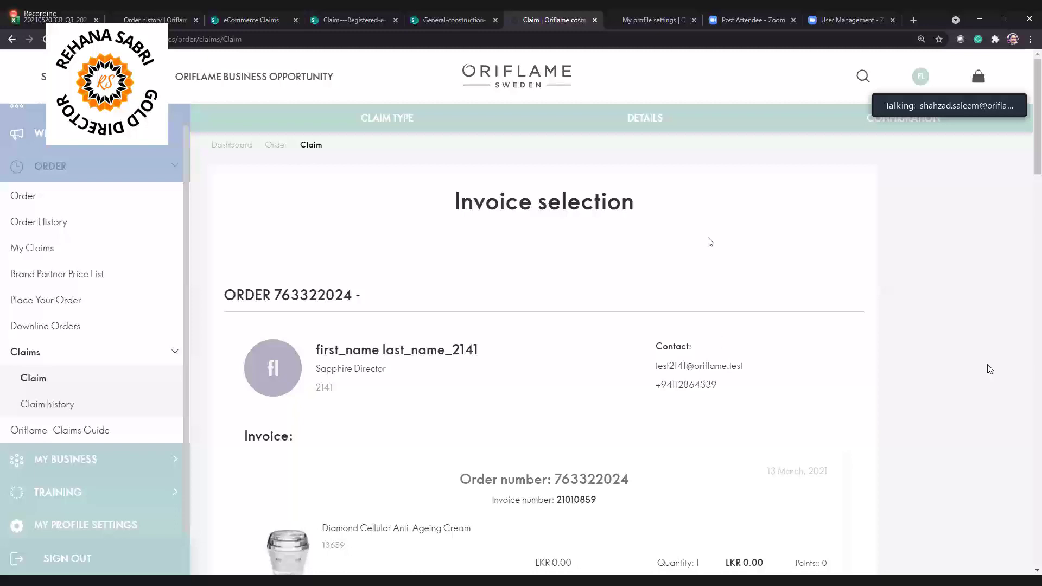
scroll(710, 242, down, 3)
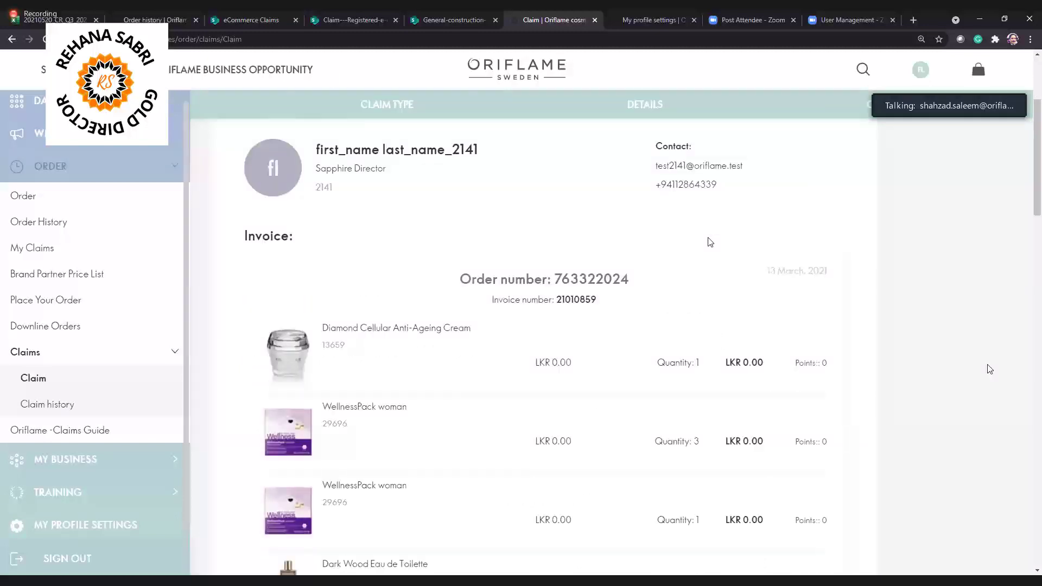
scroll(710, 242, down, 2)
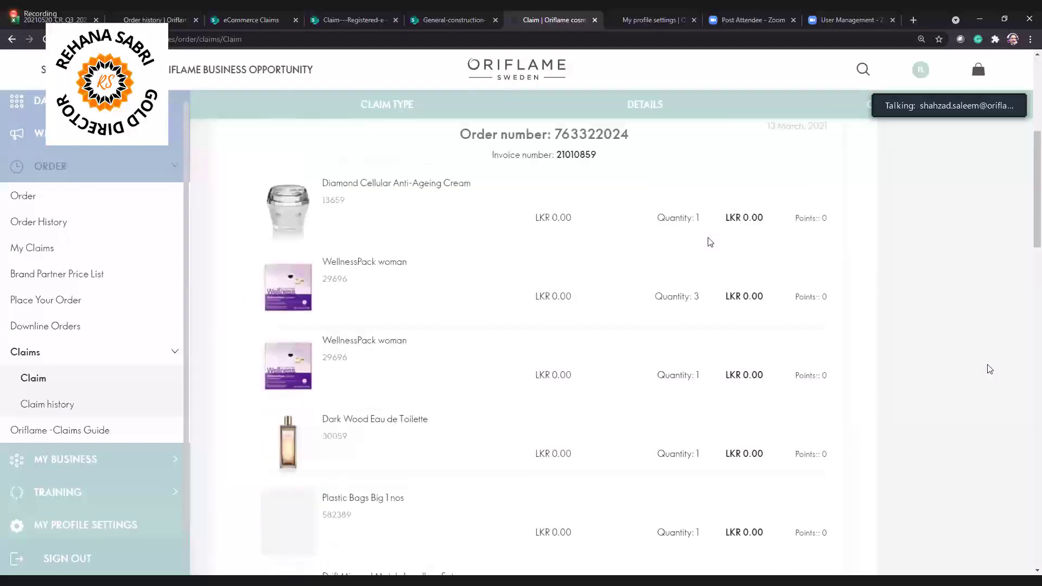
scroll(710, 242, down, 3)
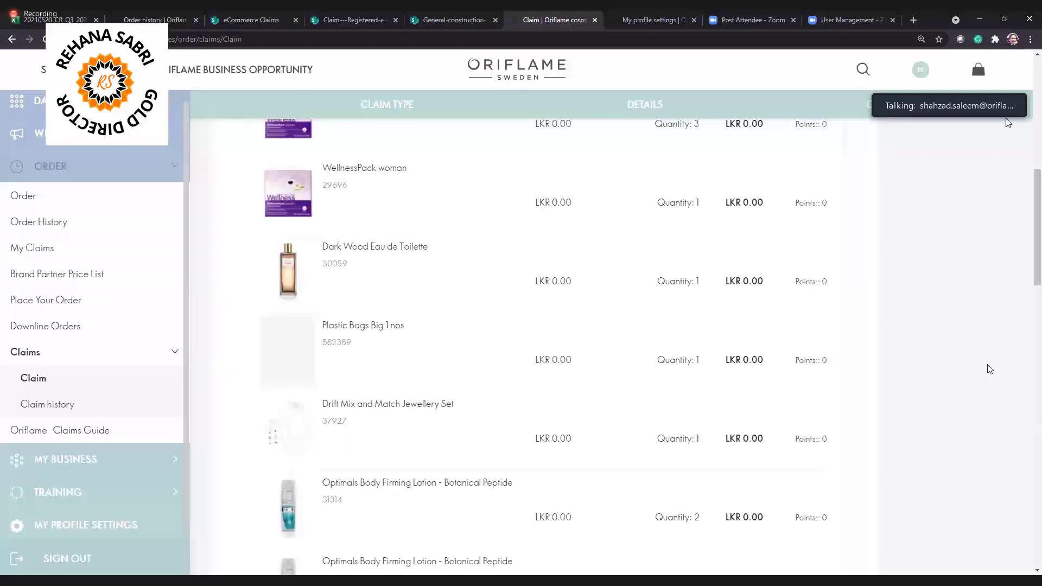
Start a new claim and examine the invoice selection instructions and the choice between claiming for oneself or another.
click(31, 385)
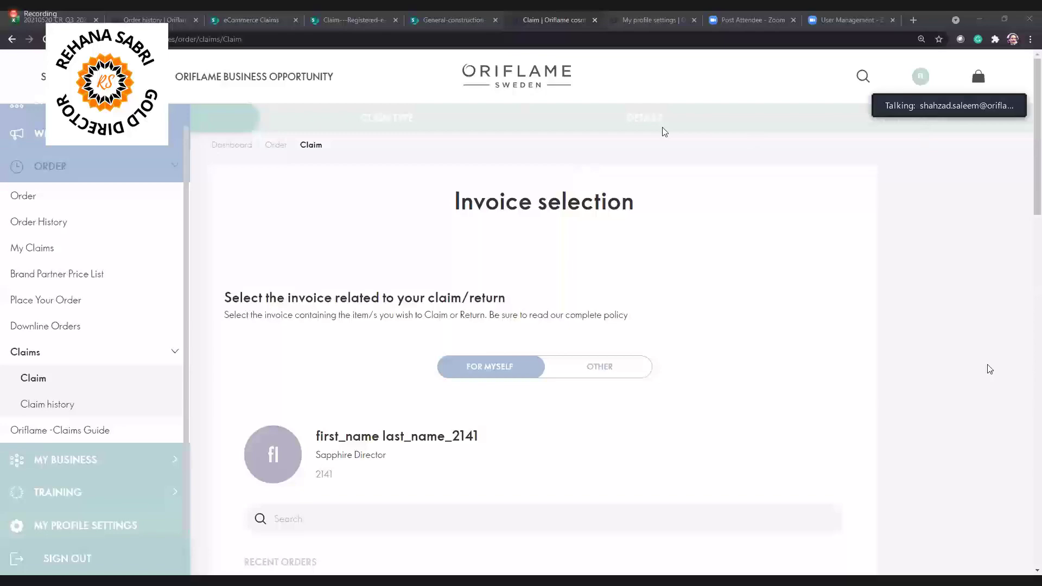
scroll(563, 173, down, 1)
drag(563, 173, 454, 176)
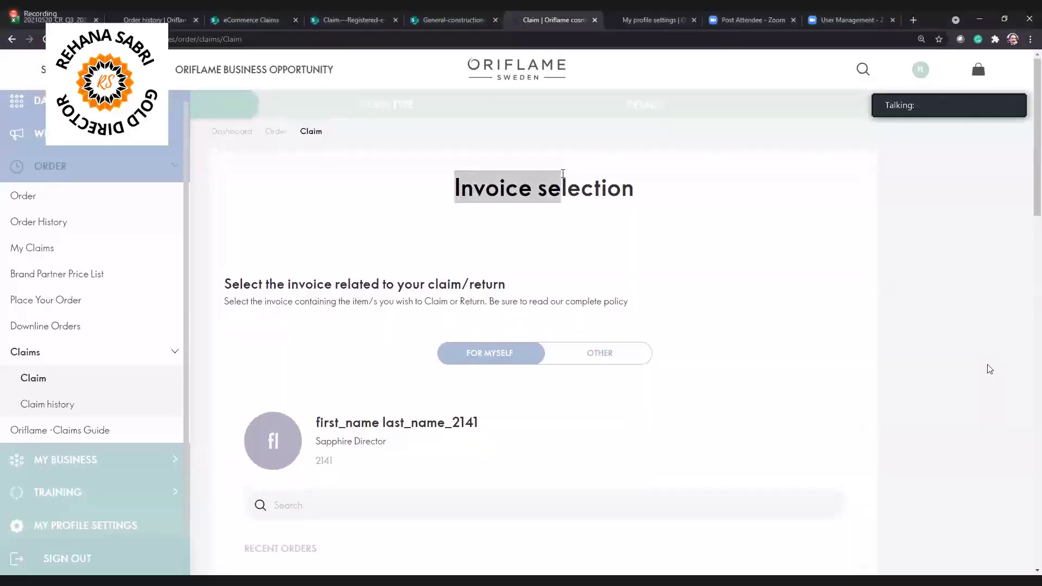
scroll(631, 282, down, 1)
ctrl+scroll(631, 282, up, 2)
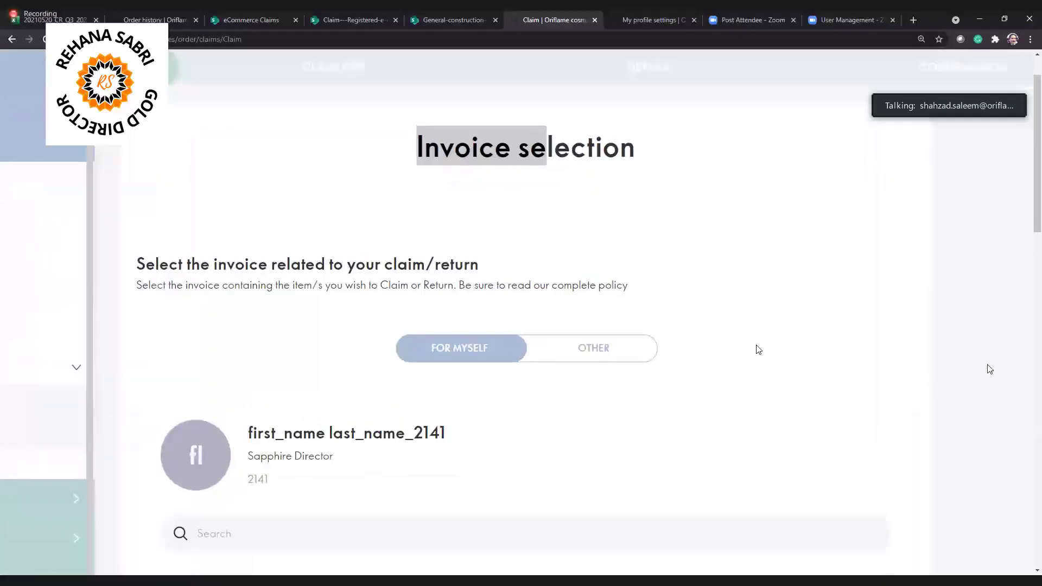
ctrl+scroll(758, 349, down, 2)
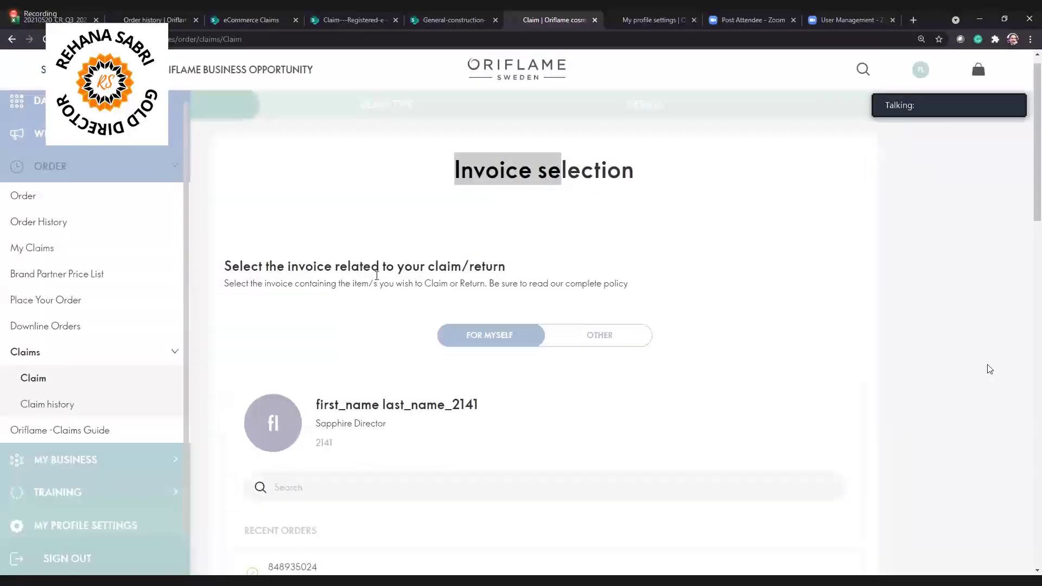
ctrl+scroll(396, 265, up, 2)
ctrl+scroll(195, 321, down, 2)
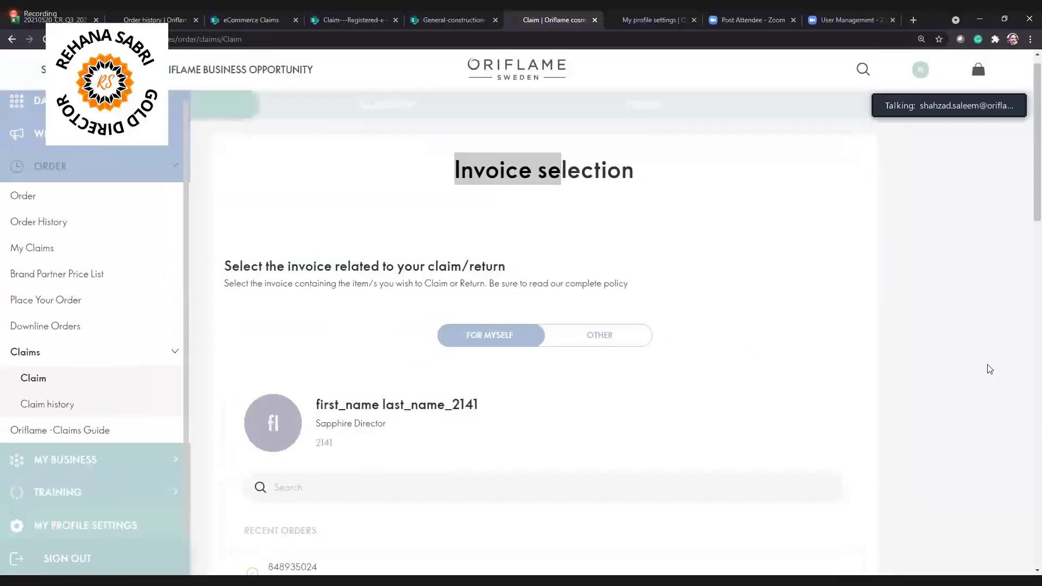
Leave the claim form and open the My Pages dashboard.
click(921, 84)
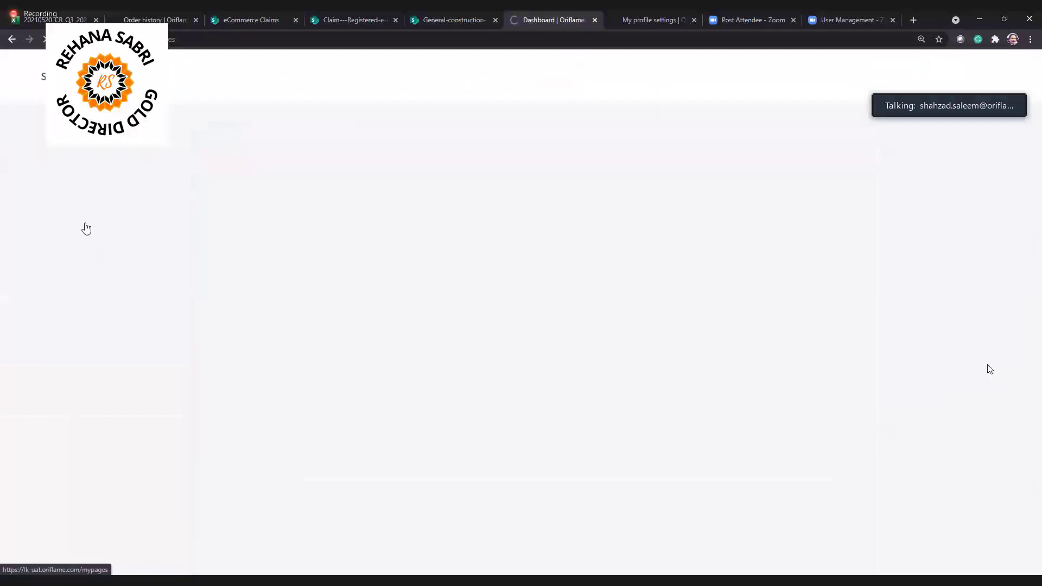